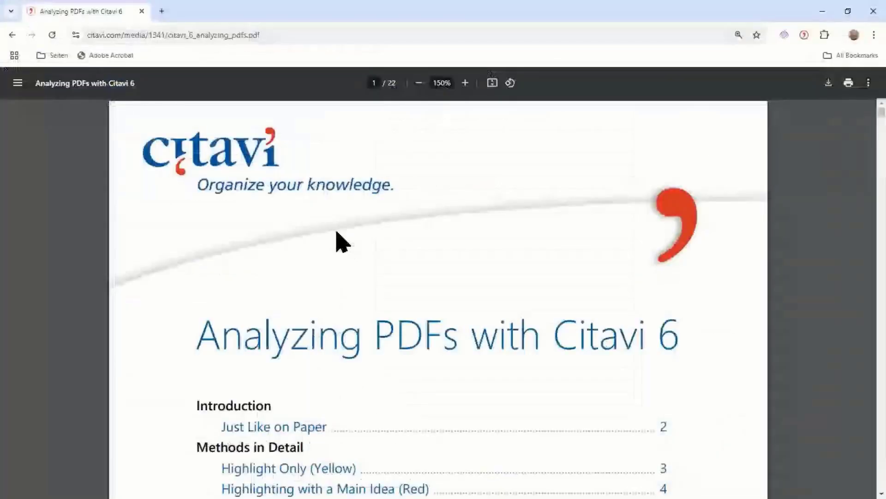
# Step: Open the PDF analysis guide at citavi.com/pdf-guide and enlarge it to 150%
pyautogui.click(297, 35)
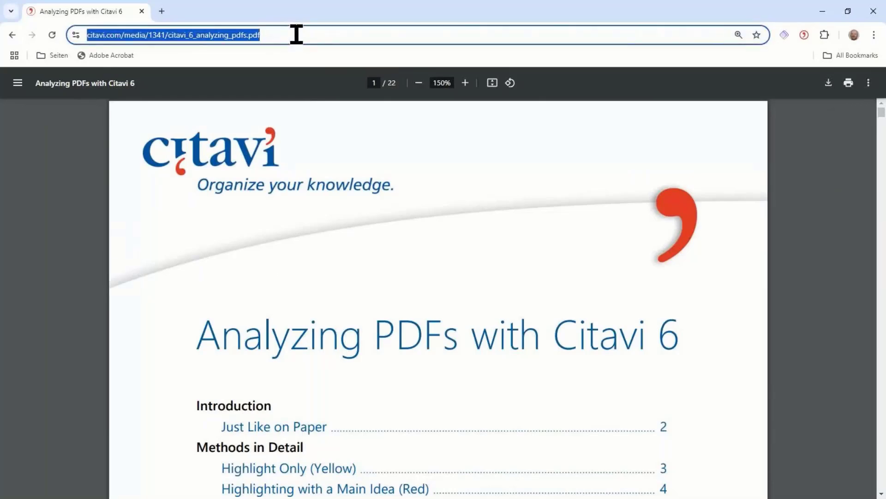
pyautogui.write('citavi.co')
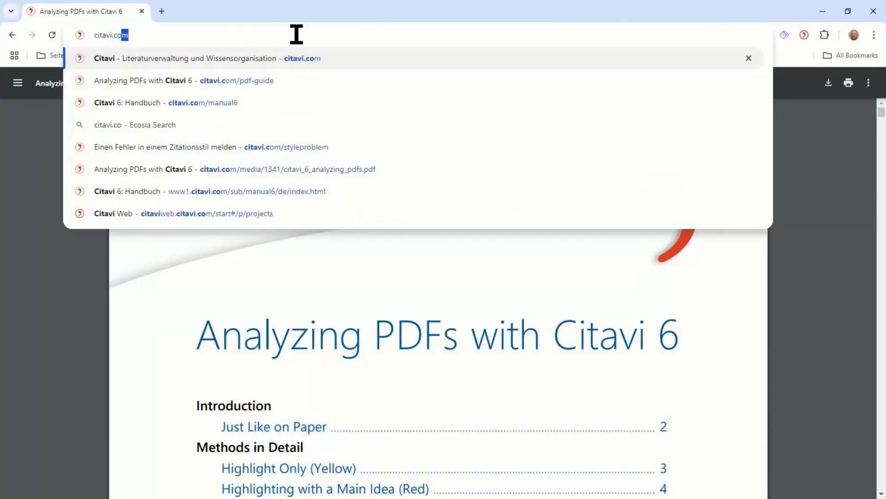
pyautogui.write('m/p')
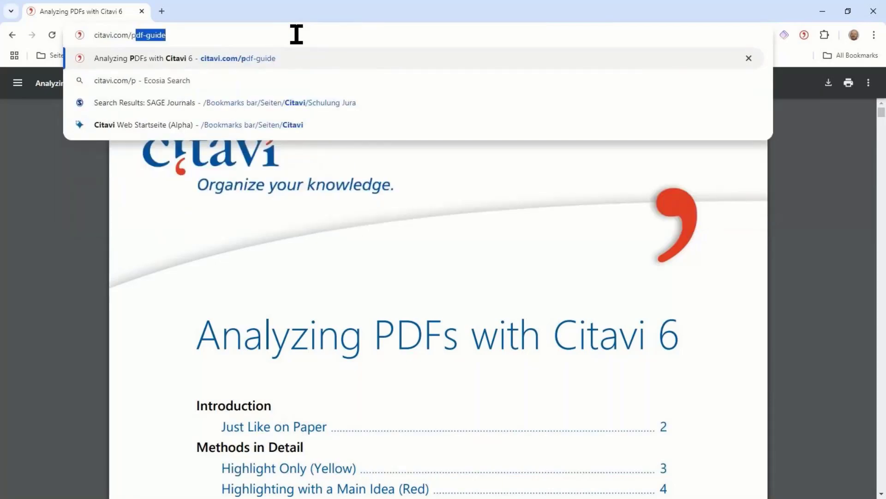
pyautogui.write('df-')
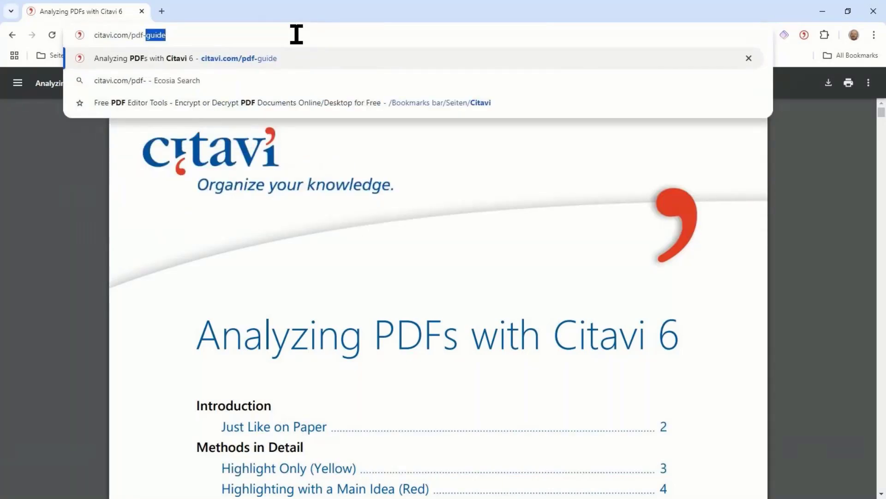
pyautogui.write('guide')
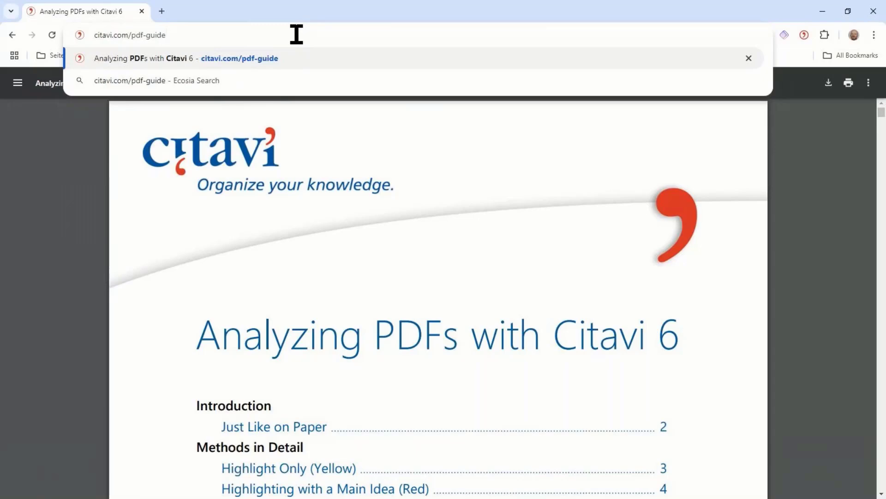
pyautogui.press('Return')
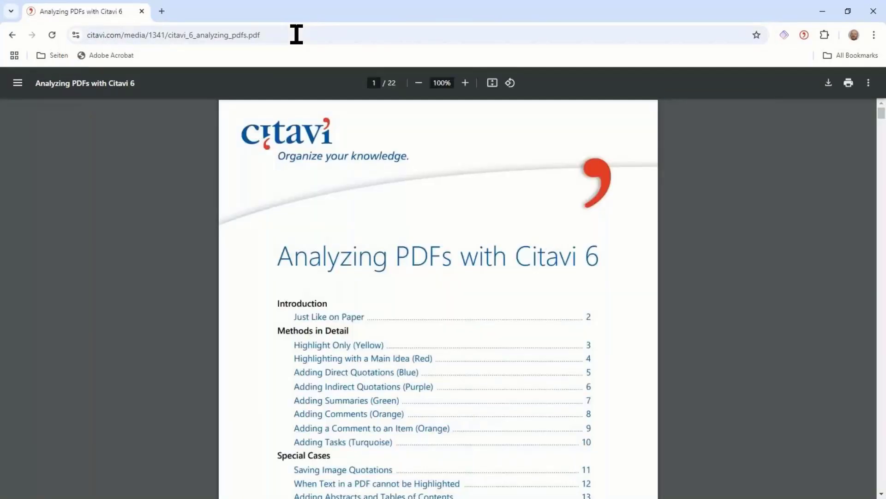
pyautogui.click(465, 83)
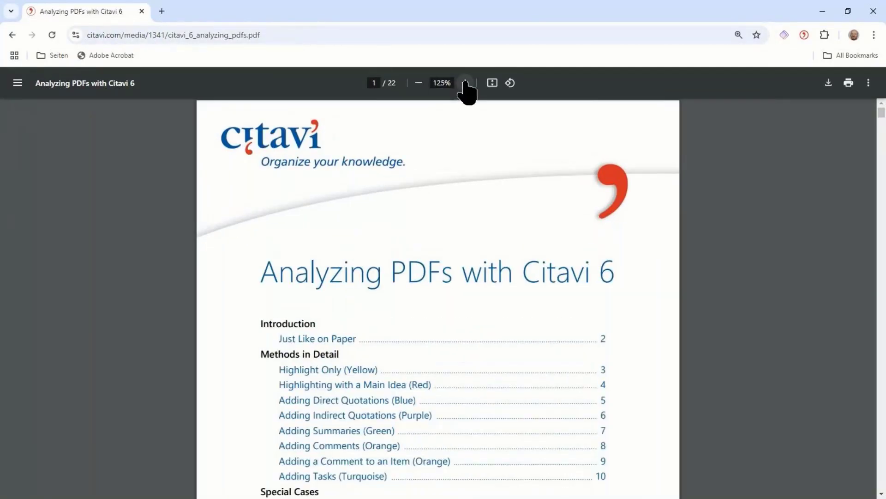
pyautogui.click(466, 83)
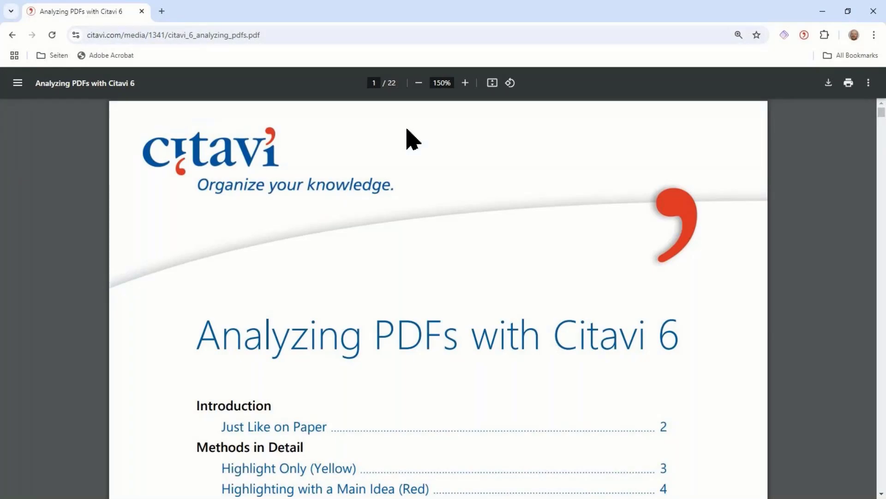
# Step: Look through the guide's table of contents and its pages on red highlighting and special cases
pyautogui.scroll(-3, 563, 238)
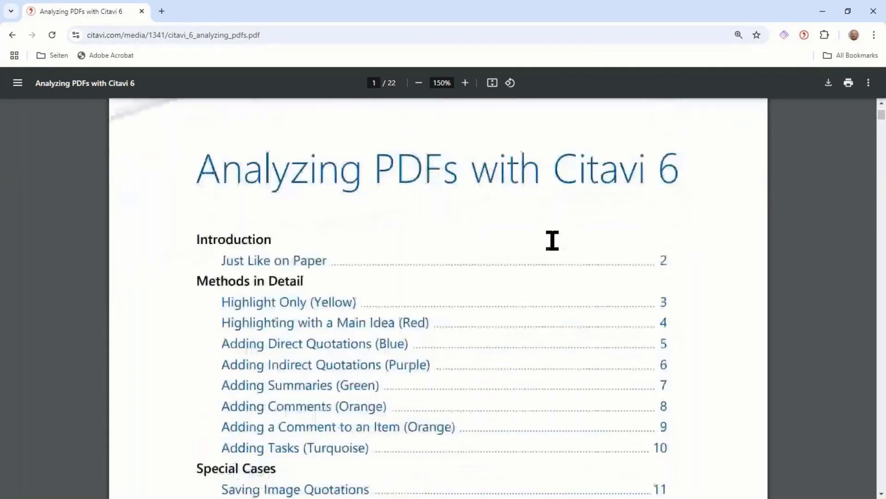
pyautogui.scroll(-7, 591, 314)
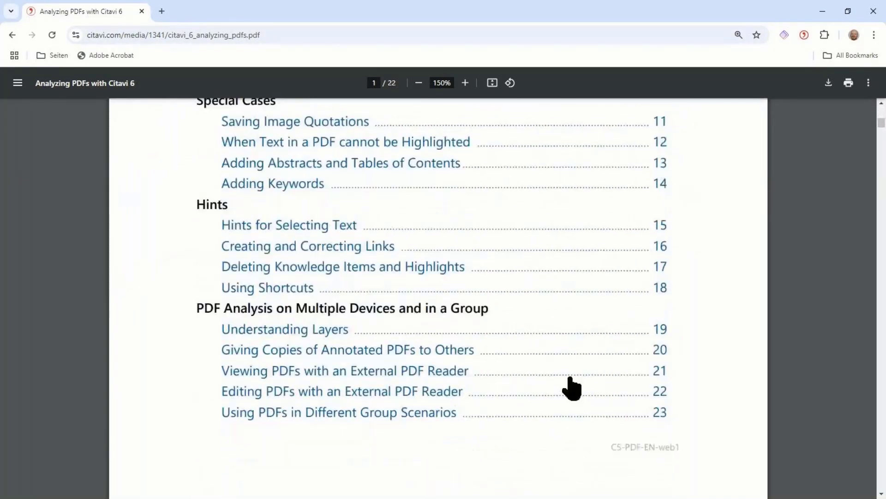
pyautogui.scroll(-2, 554, 365)
pyautogui.moveTo(884, 131); pyautogui.dragTo(883, 159)
pyautogui.scroll(-5, 600, 274)
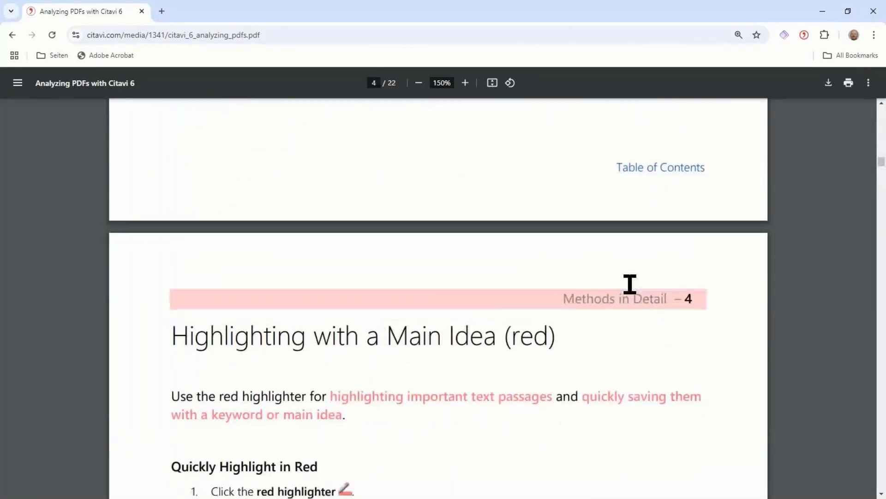
pyautogui.scroll(-5, 631, 284)
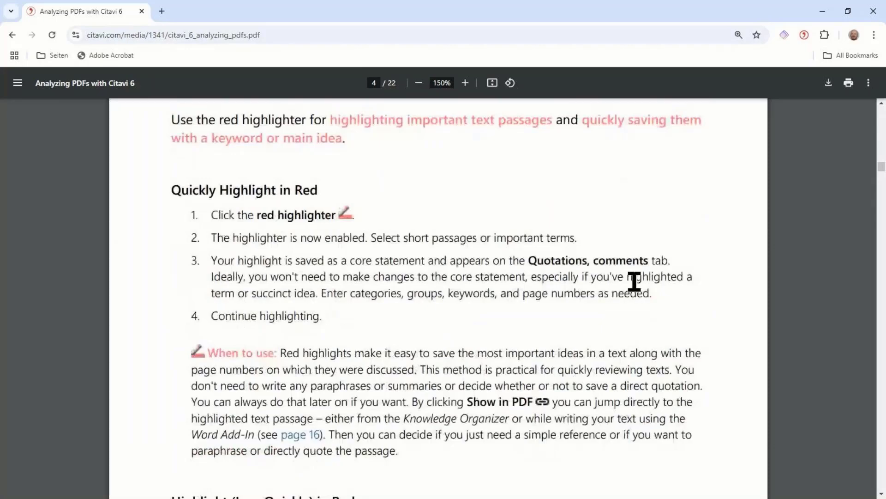
pyautogui.moveTo(882, 166); pyautogui.dragTo(884, 323)
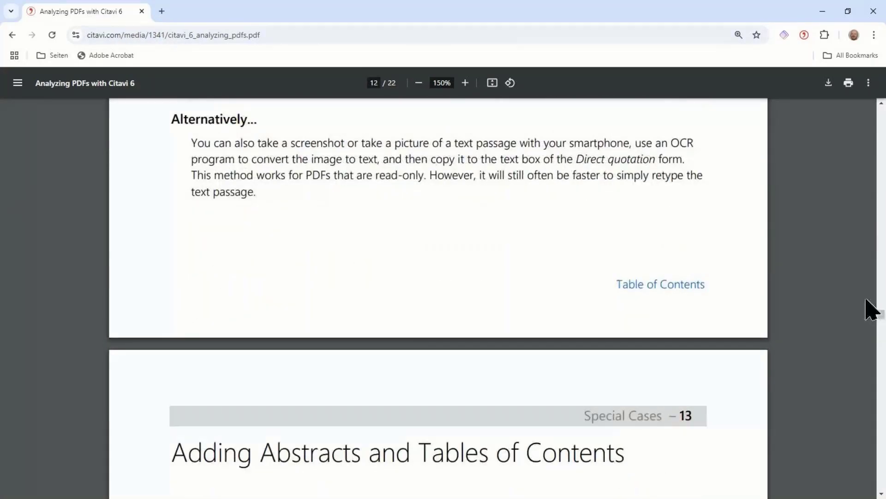
# Step: Switch to Citavi, collapse the reference list and widen the PDF preview beside the reference details
pyautogui.click(827, 12)
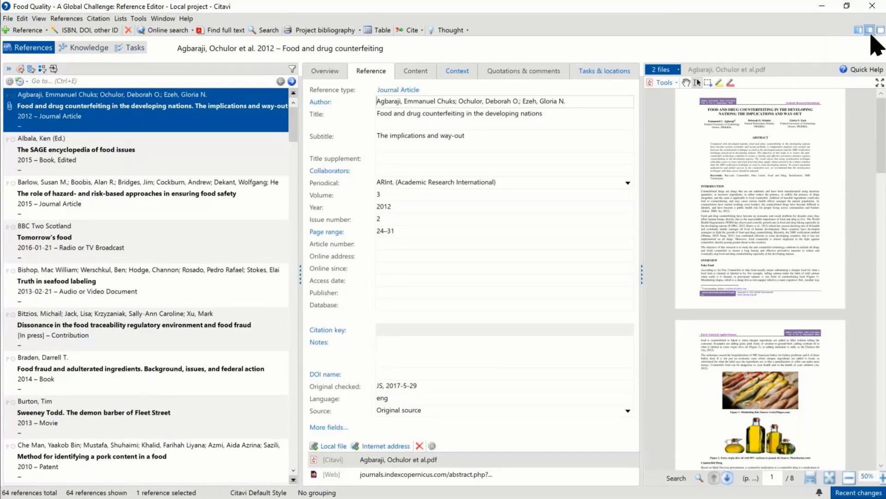
pyautogui.click(870, 30)
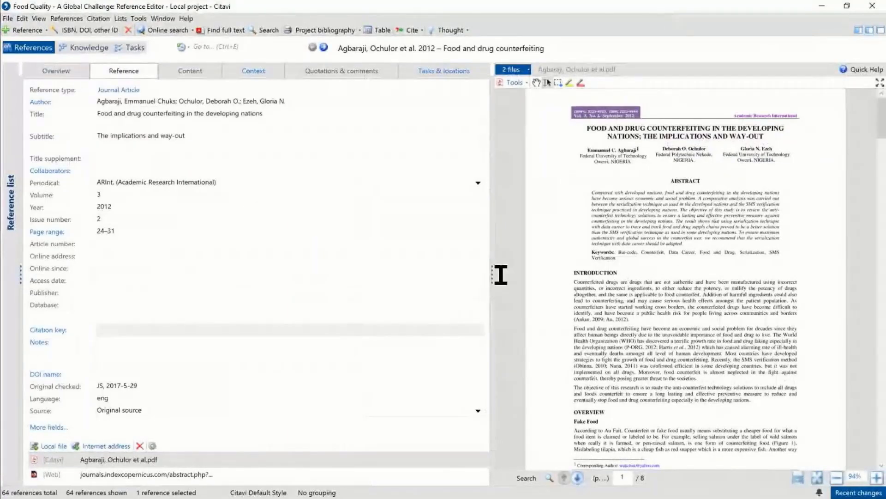
pyautogui.moveTo(501, 274); pyautogui.dragTo(343, 273)
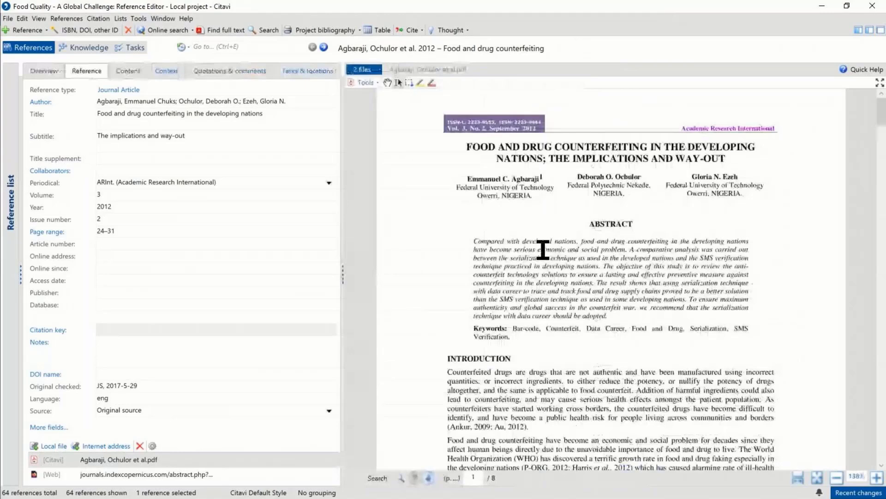
pyautogui.click(881, 30)
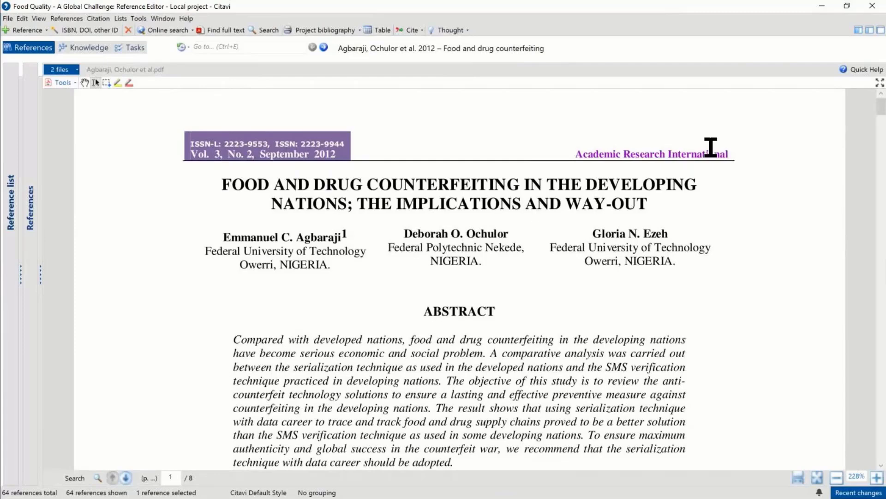
pyautogui.click(881, 83)
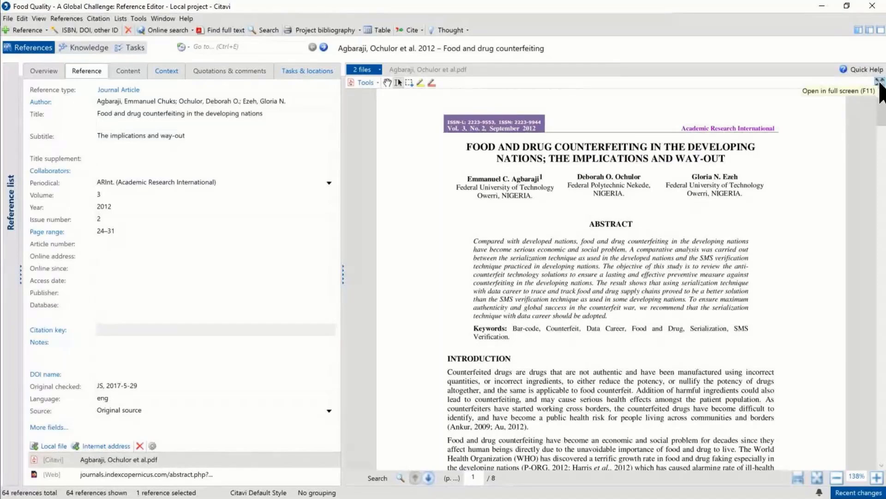
# Step: Open the article's PDF in a separate window, bring it over the reference editor and enlarge it
pyautogui.click(880, 85)
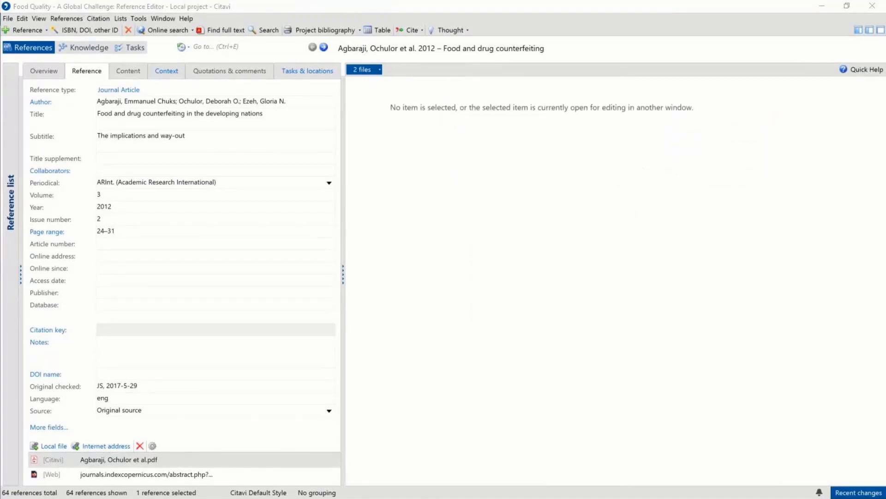
pyautogui.moveTo(1, 157); pyautogui.dragTo(425, 71)
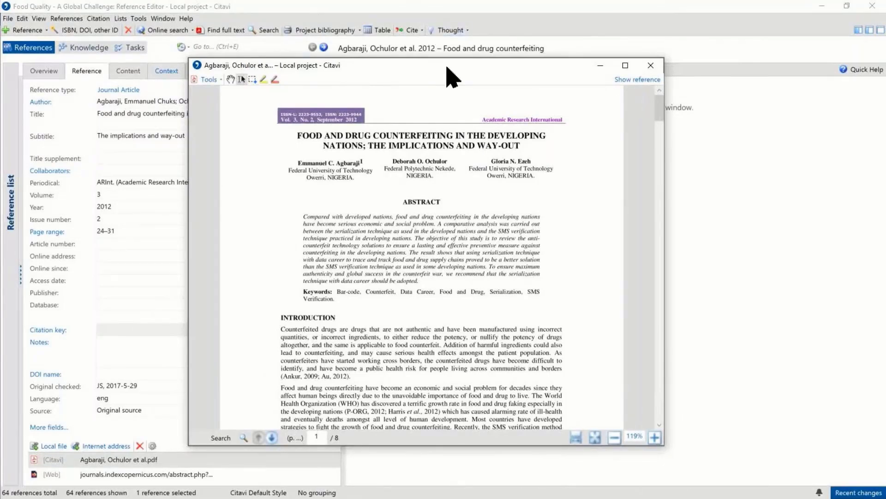
pyautogui.moveTo(455, 76); pyautogui.dragTo(452, 72)
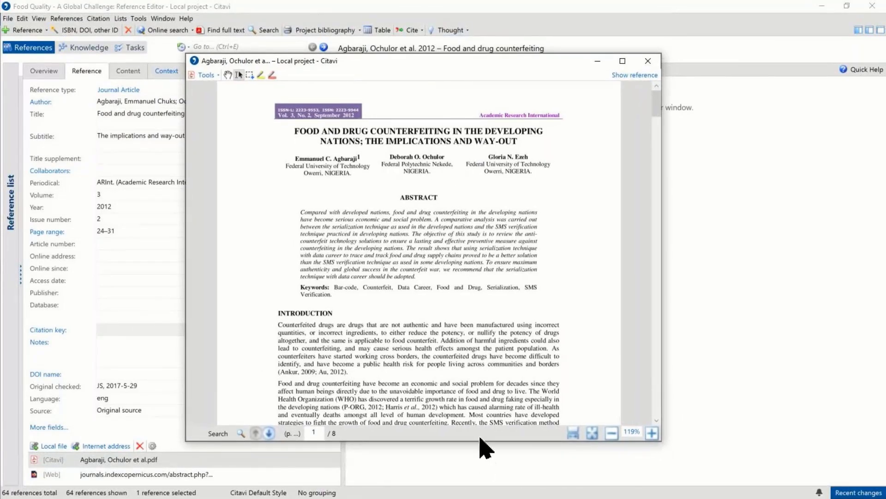
pyautogui.moveTo(660, 440); pyautogui.dragTo(771, 469)
pyautogui.moveTo(394, 60); pyautogui.dragTo(361, 34)
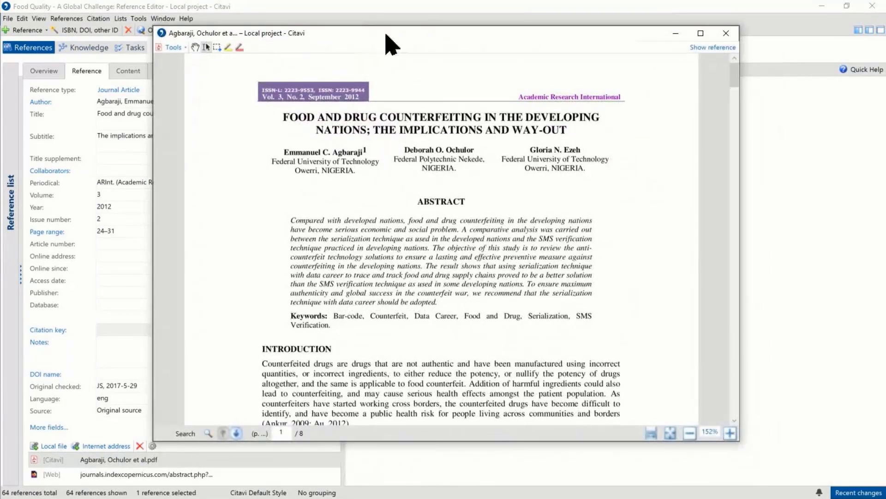
# Step: Widen the separate PDF window further and reposition it so the reference's details stay accessible beside it
pyautogui.moveTo(388, 39); pyautogui.dragTo(540, 135)
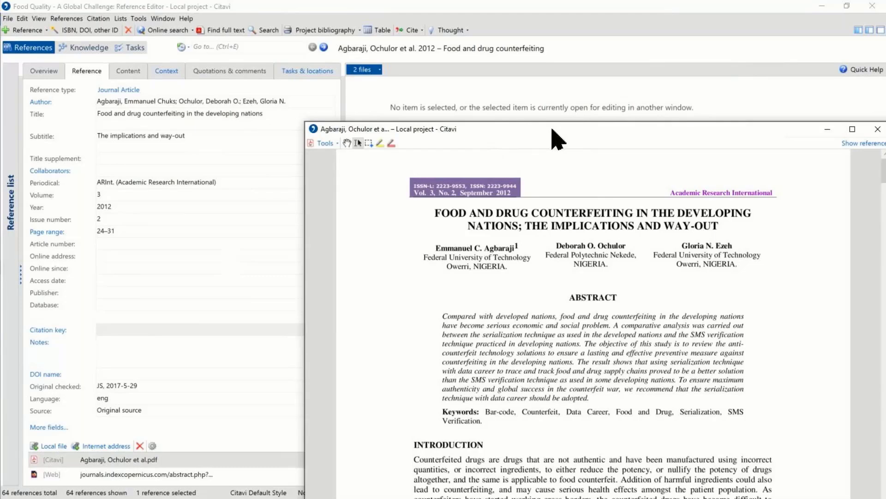
pyautogui.moveTo(553, 130); pyautogui.dragTo(452, 29)
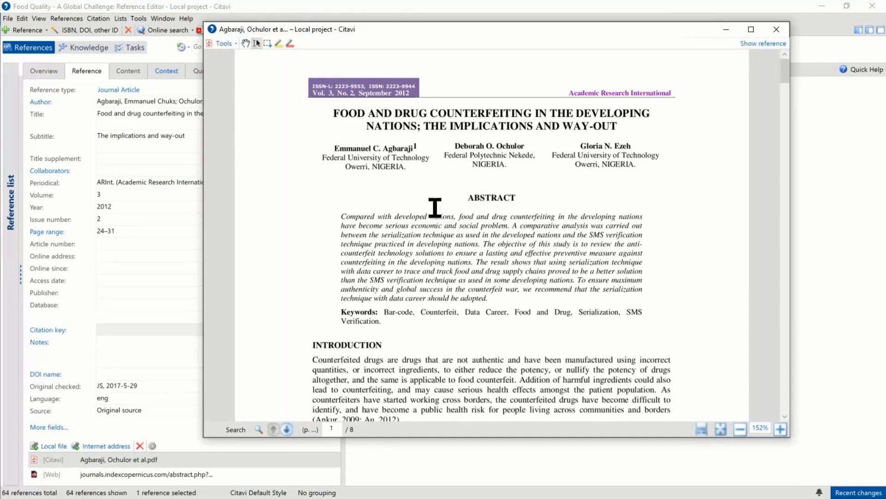
pyautogui.moveTo(792, 200); pyautogui.dragTo(829, 201)
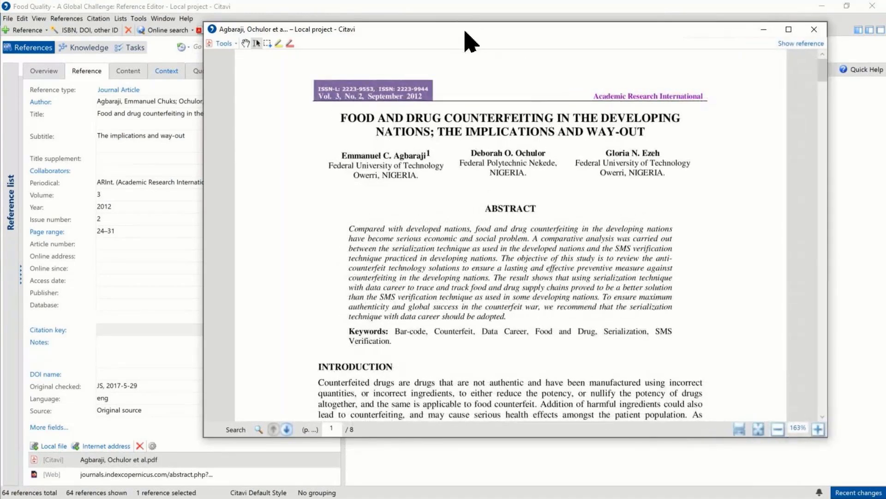
pyautogui.moveTo(466, 32); pyautogui.dragTo(441, 22)
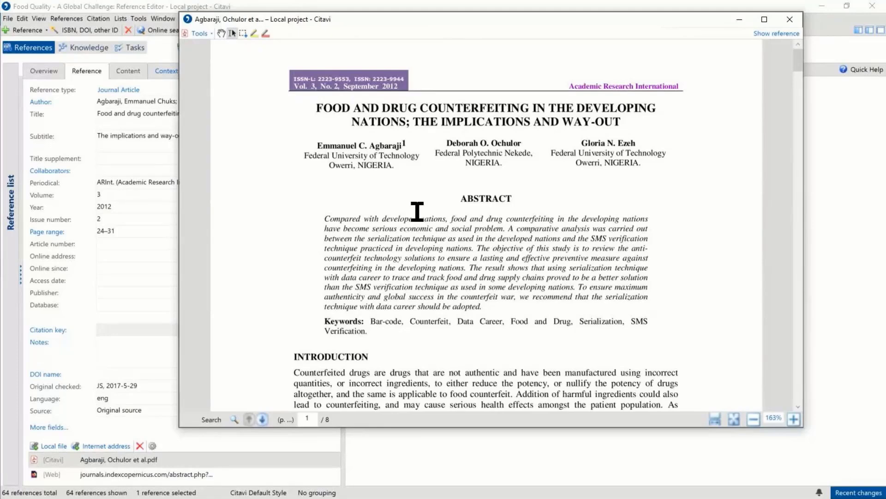
pyautogui.scroll(-1, 417, 210)
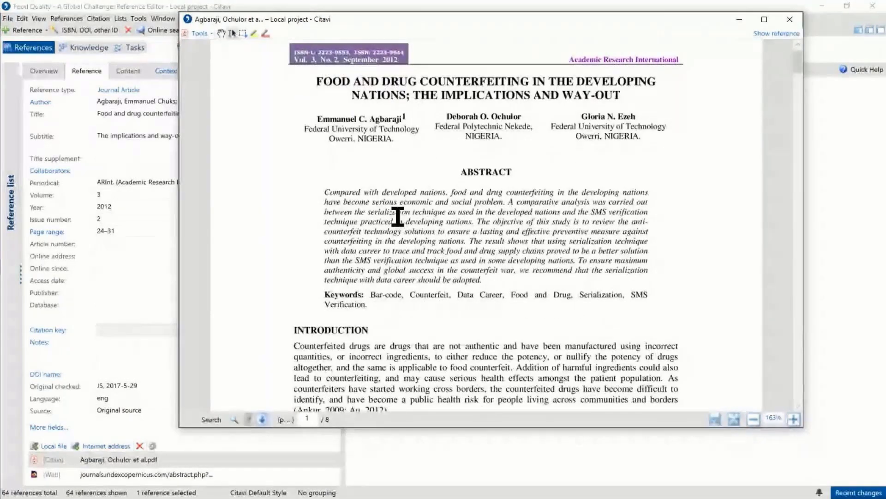
pyautogui.moveTo(395, 18); pyautogui.dragTo(446, 20)
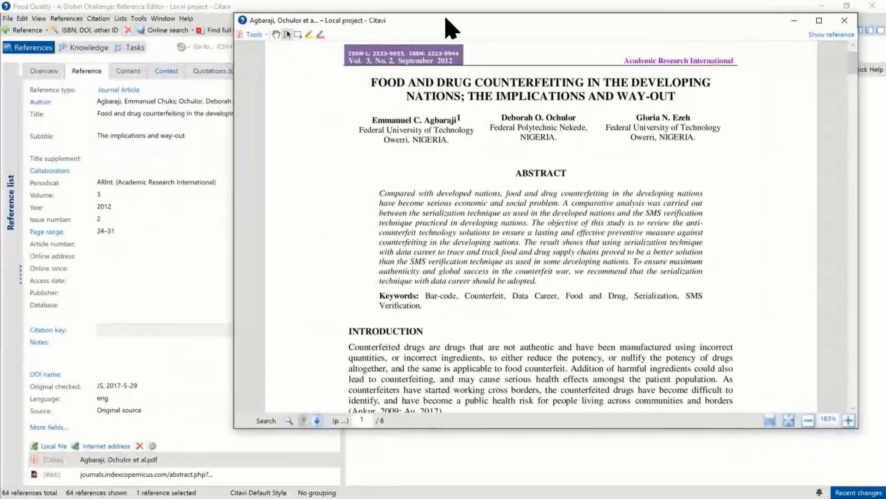
# Step: Check the abstract field in the reference's content section and return to its bibliographic details
pyautogui.click(128, 71)
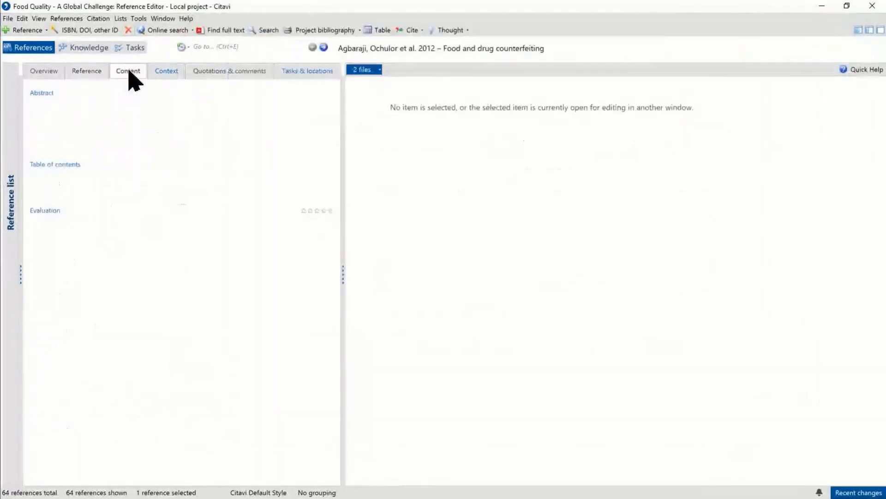
pyautogui.click(80, 121)
pyautogui.click(87, 72)
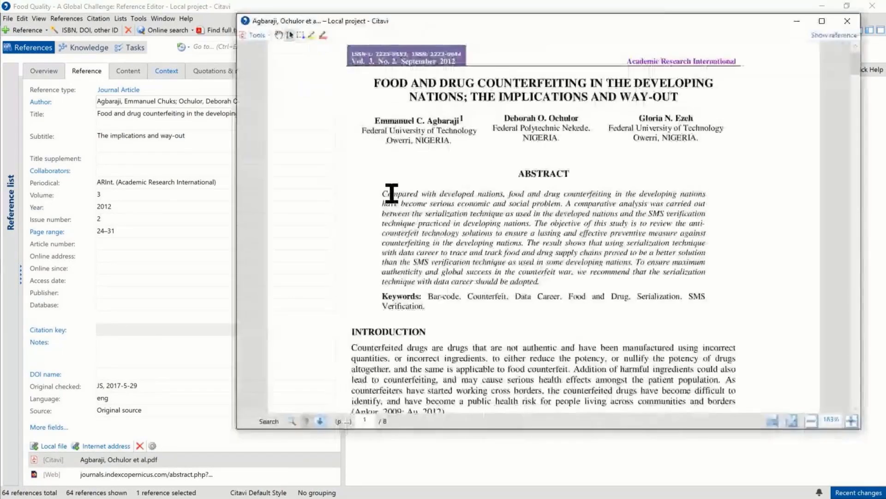
# Step: Save the full abstract paragraph from the PDF as the reference's abstract and view it in the content section
pyautogui.moveTo(383, 194); pyautogui.dragTo(544, 280)
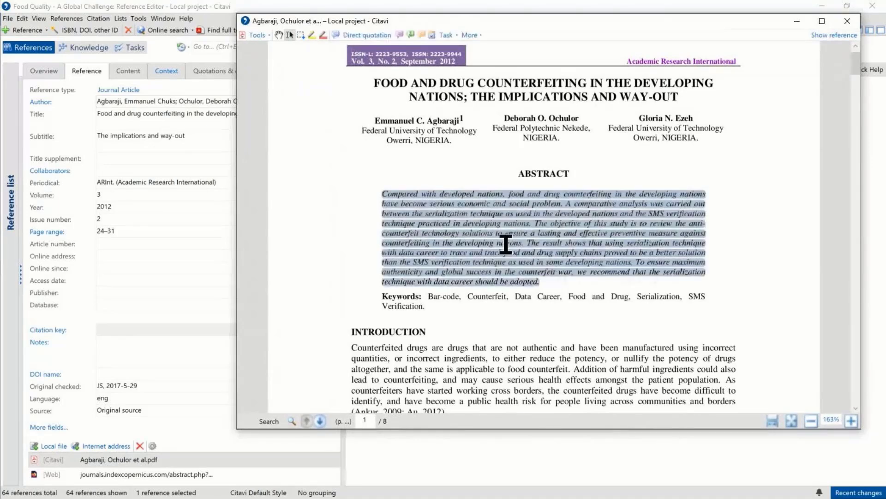
pyautogui.click(475, 36)
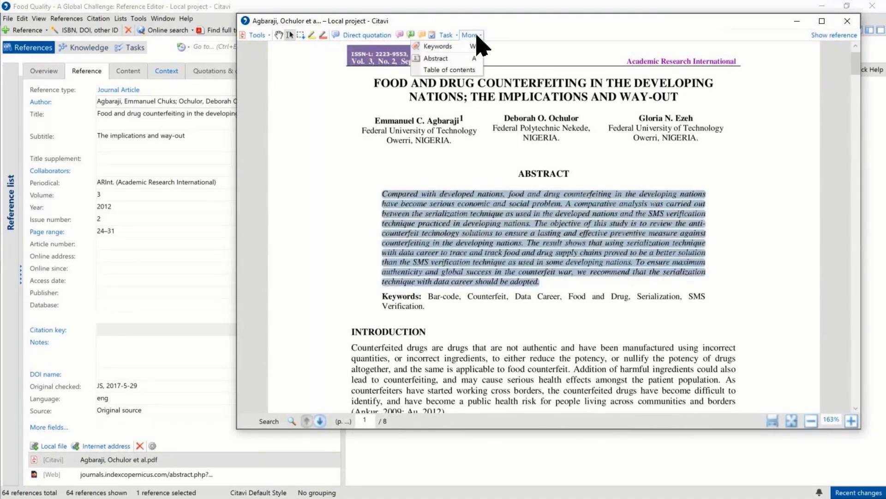
pyautogui.click(457, 60)
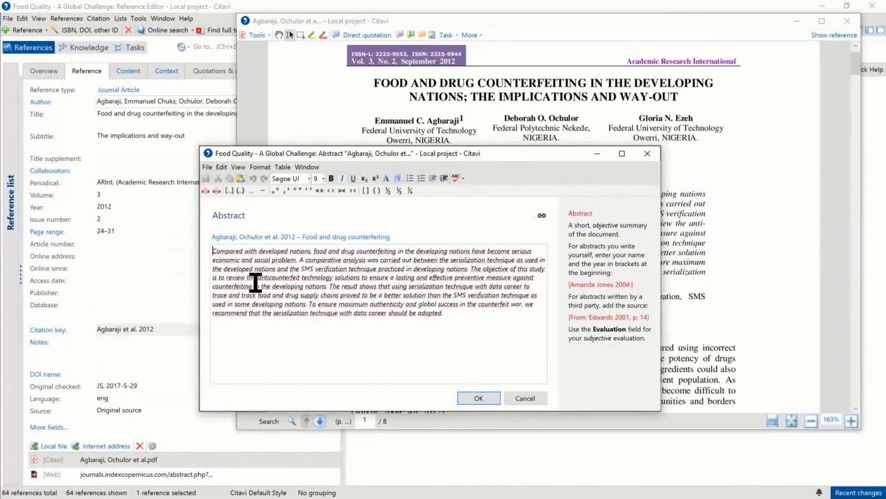
pyautogui.click(512, 400)
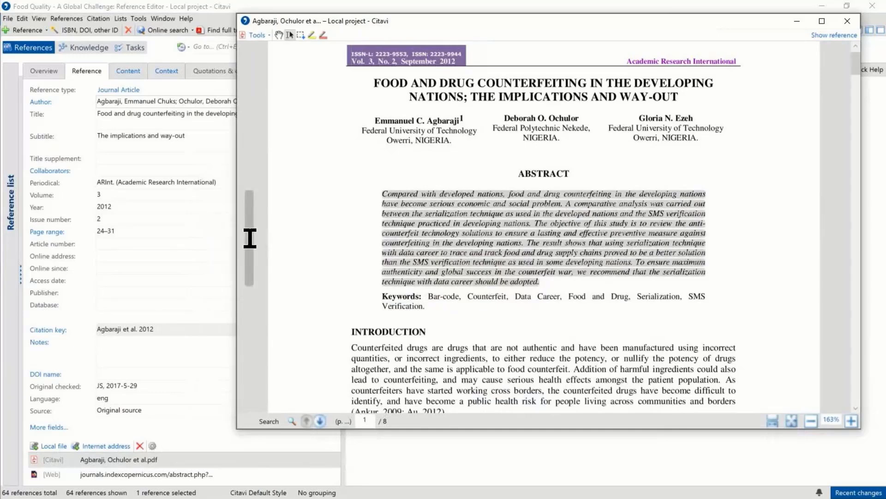
pyautogui.click(129, 74)
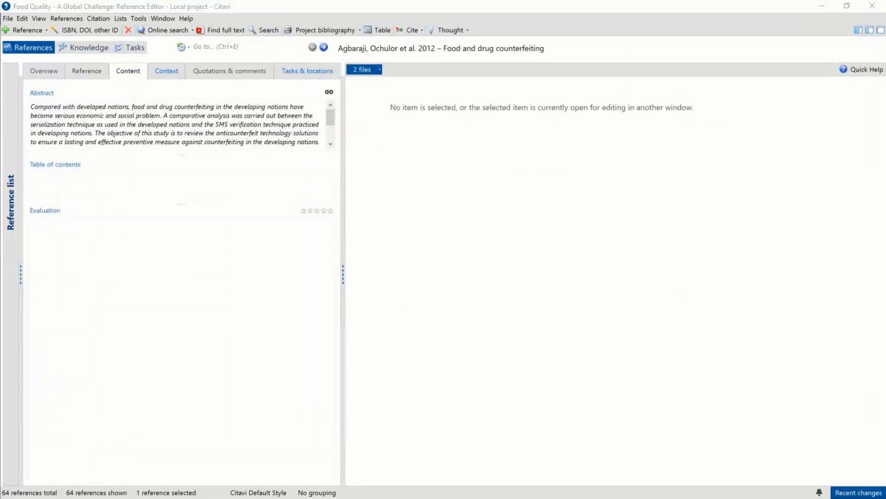
# Step: Select the article's keywords from Bar-code to Verification below the abstract and open them for saving as keywords
pyautogui.hotkey('alt', 'Tab')
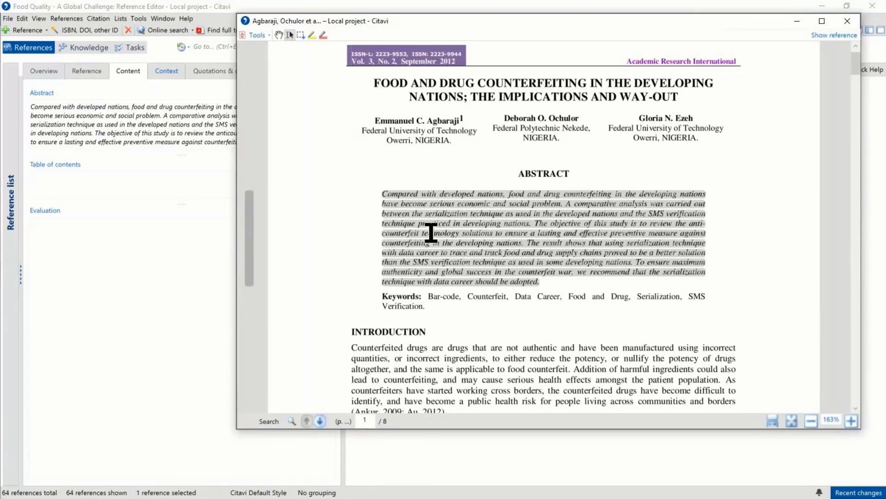
pyautogui.scroll(-3, 431, 232)
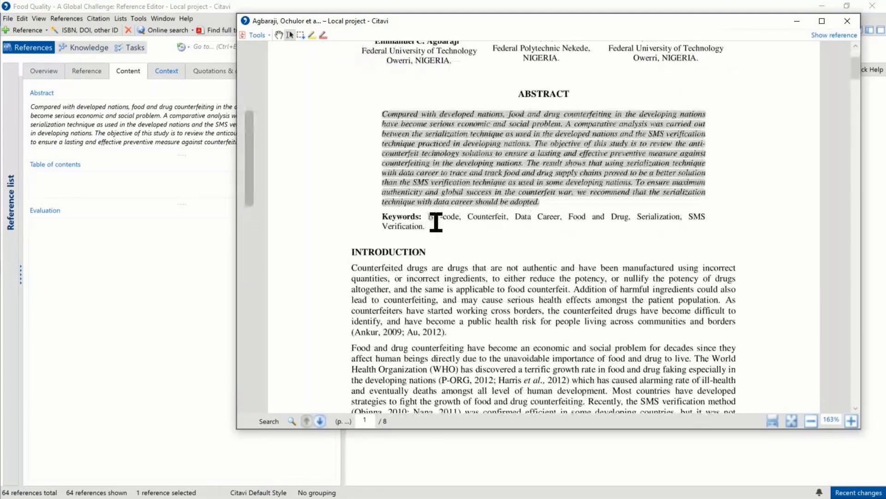
pyautogui.tripleClick(431, 220)
pyautogui.click(433, 218)
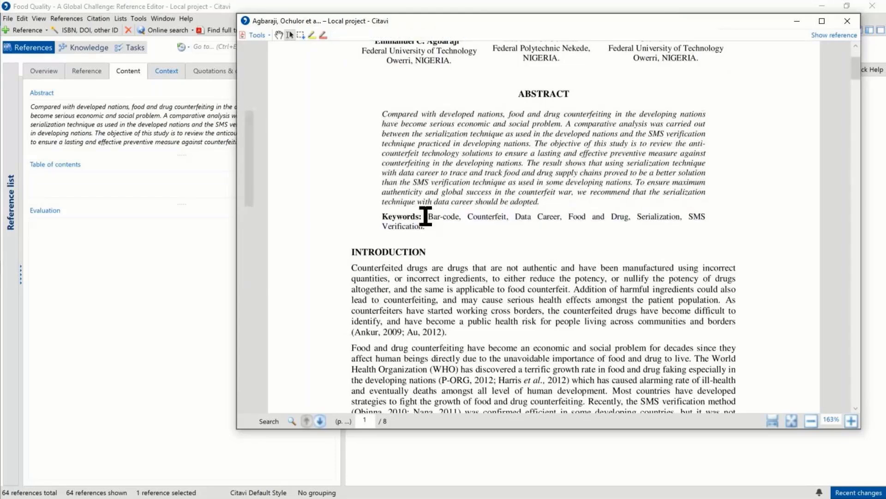
pyautogui.tripleClick(428, 217)
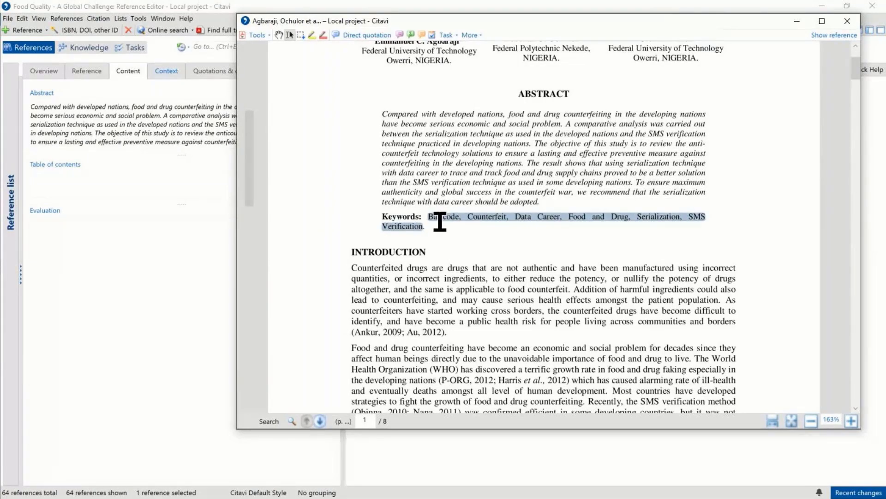
pyautogui.click(465, 35)
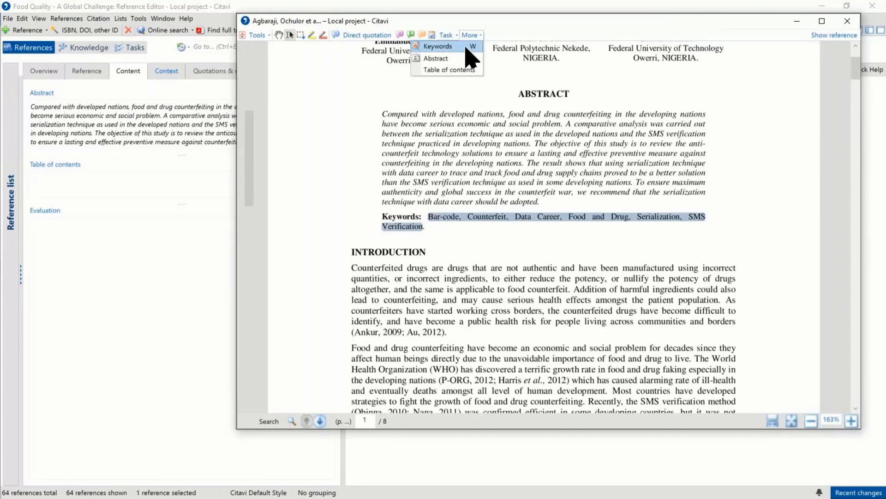
pyautogui.click(468, 48)
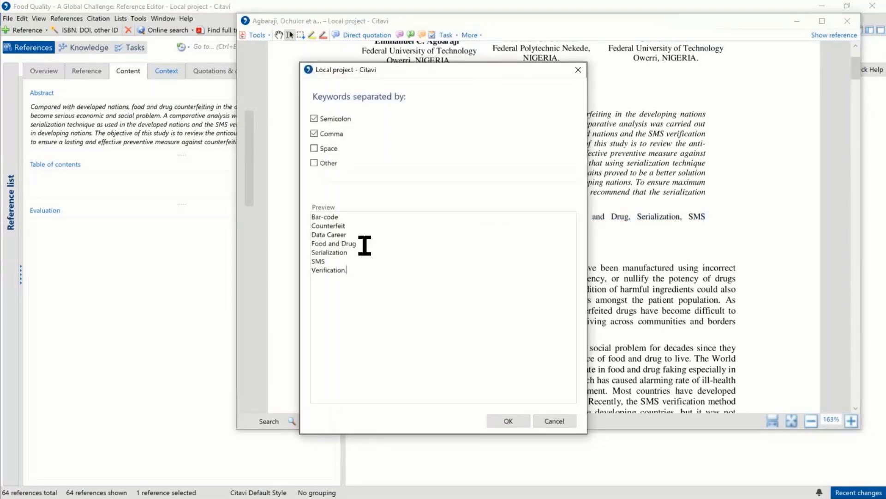
# Step: Try adding an extra line reading "Other keyword" to the keyword preview and remove it again
pyautogui.press('BackSpace')
pyautogui.press('Return')
pyautogui.write('Other keyword')
pyautogui.press('BackSpace')
pyautogui.press('BackSpace')
pyautogui.press('BackSpace')
pyautogui.press('BackSpace')
pyautogui.press('BackSpace')
pyautogui.press('BackSpace')
pyautogui.press('BackSpace')
pyautogui.press('BackSpace')
pyautogui.press('BackSpace')
pyautogui.press('BackSpace')
pyautogui.press('BackSpace')
pyautogui.press('BackSpace')
pyautogui.press('BackSpace')
pyautogui.press('BackSpace')
# Step: Save the keywords with the Other separator option also enabled and view them in the reference's context section
pyautogui.click(315, 164)
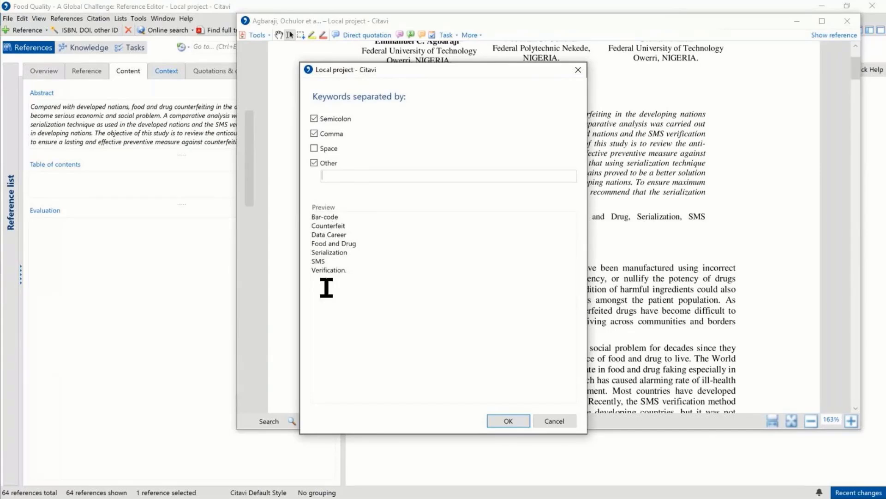
pyautogui.click(367, 273)
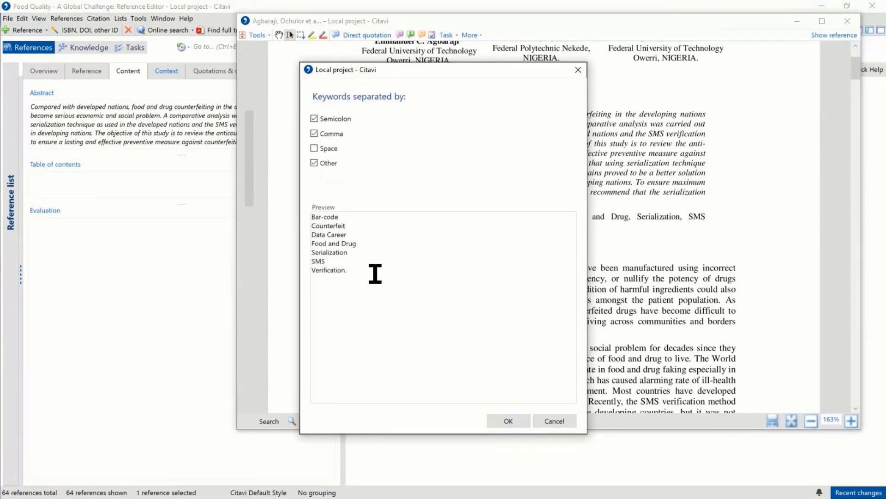
pyautogui.click(515, 422)
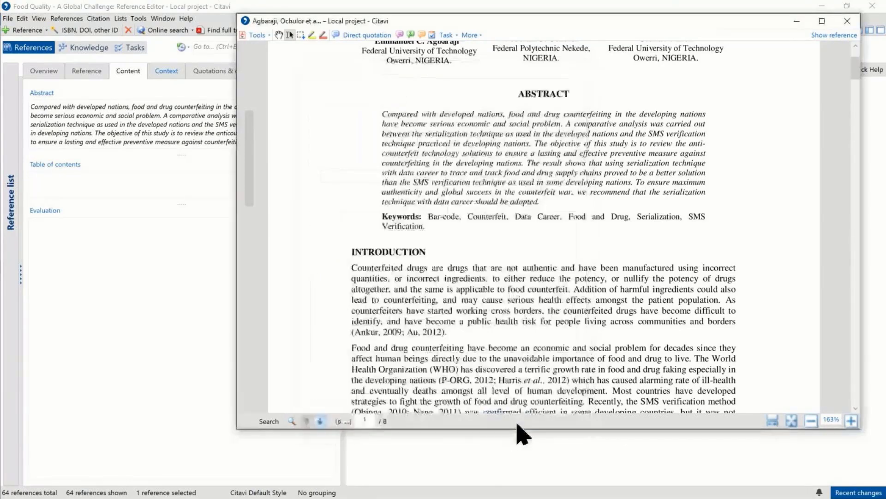
pyautogui.click(165, 71)
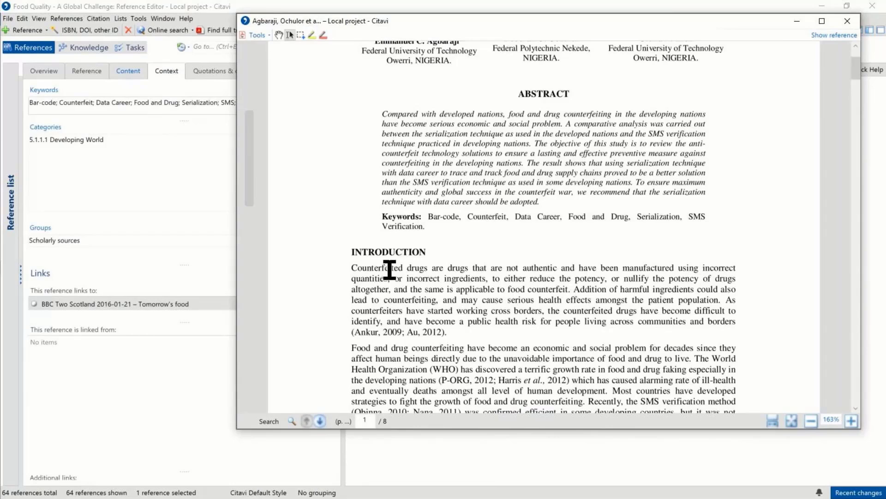
# Step: Highlight the words "Counterfeited drugs" in yellow at the start of the article's introduction
pyautogui.scroll(-1, 381, 275)
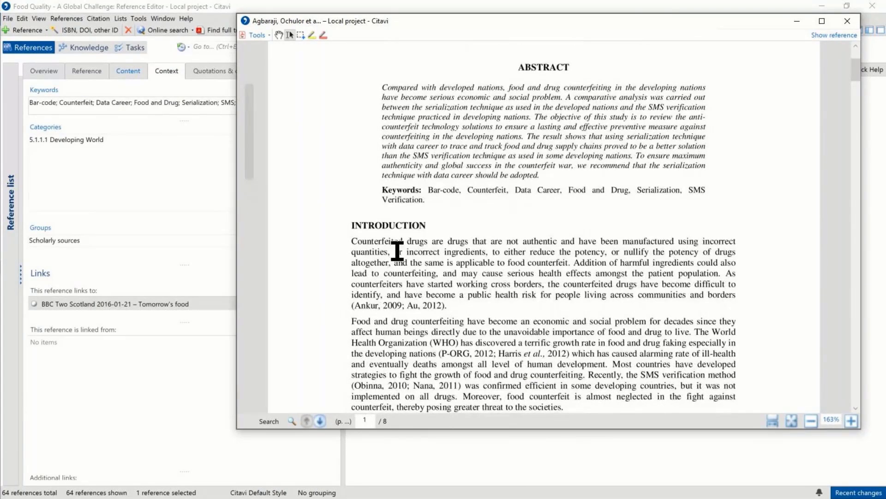
pyautogui.click(312, 36)
pyautogui.moveTo(356, 241); pyautogui.dragTo(429, 242)
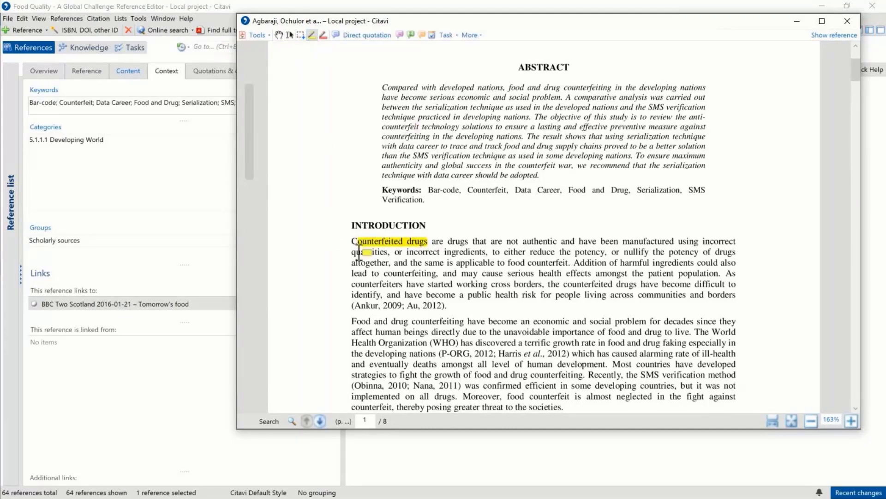
pyautogui.moveTo(349, 241); pyautogui.dragTo(430, 241)
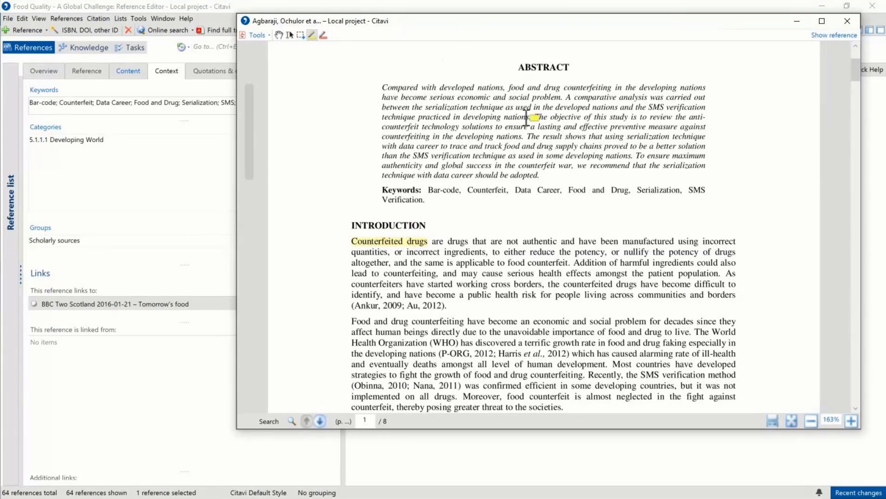
# Step: Highlight in yellow the sentence on the research objective and the melamine hospitalization sentence on the PDF's second page
pyautogui.scroll(-1, 480, 328)
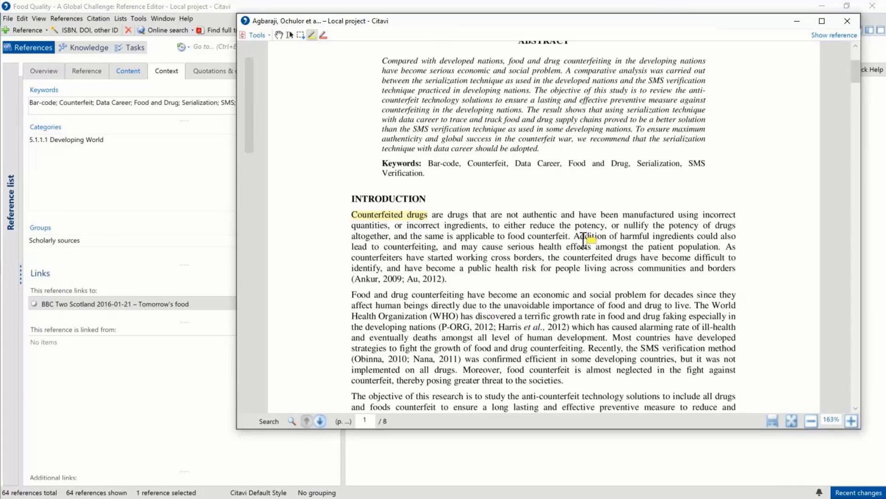
pyautogui.scroll(-5, 584, 240)
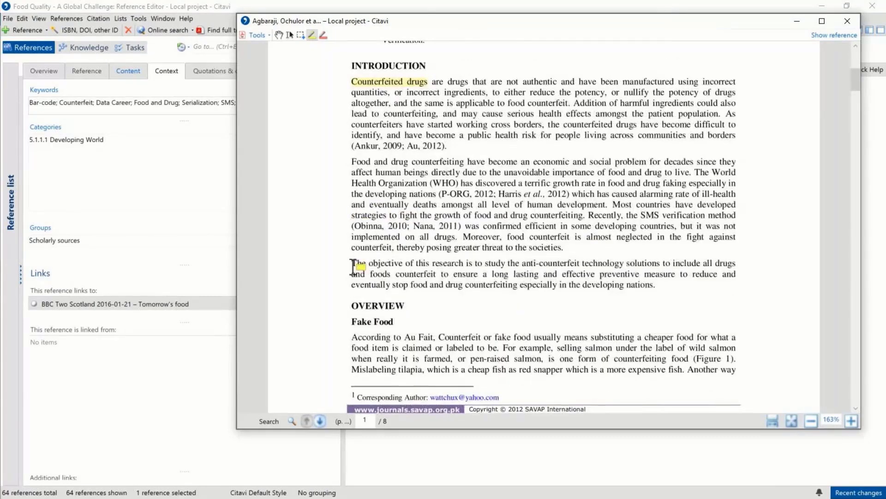
pyautogui.moveTo(354, 267)
pyautogui.mouseDown()
pyautogui.moveTo(697, 273)
pyautogui.moveTo(670, 292)
pyautogui.mouseUp()
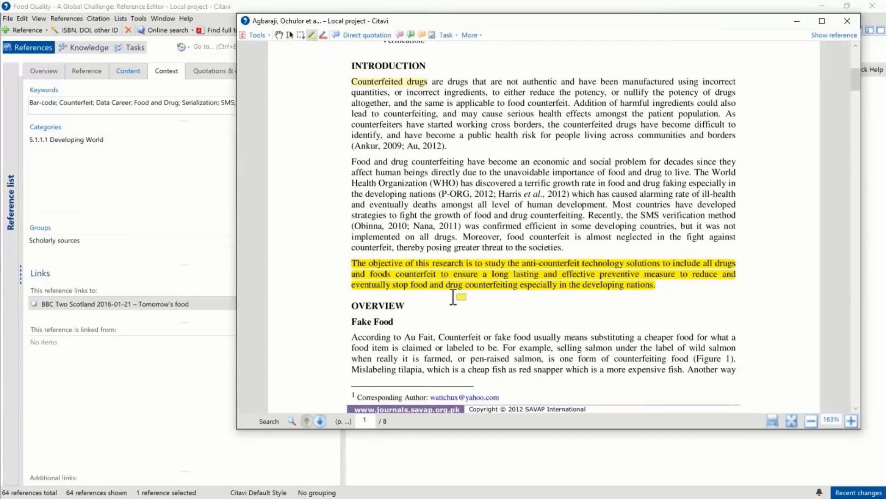
pyautogui.scroll(-10, 453, 298)
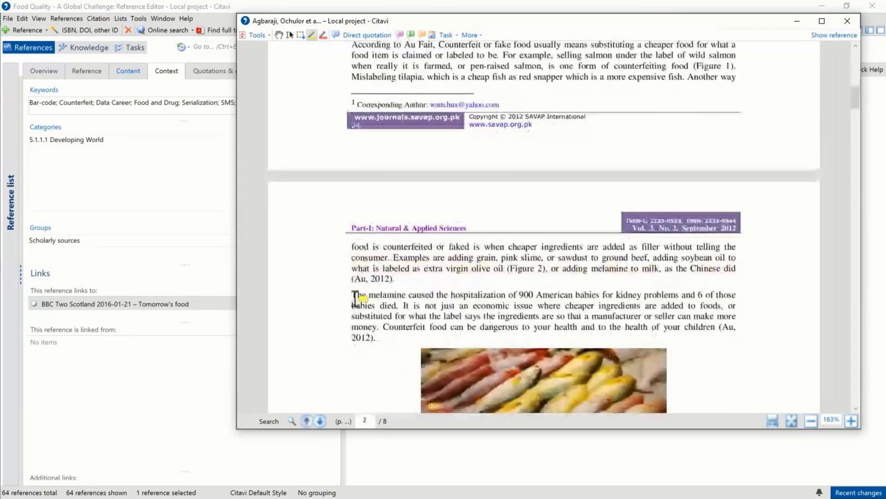
pyautogui.moveTo(353, 295); pyautogui.dragTo(406, 305)
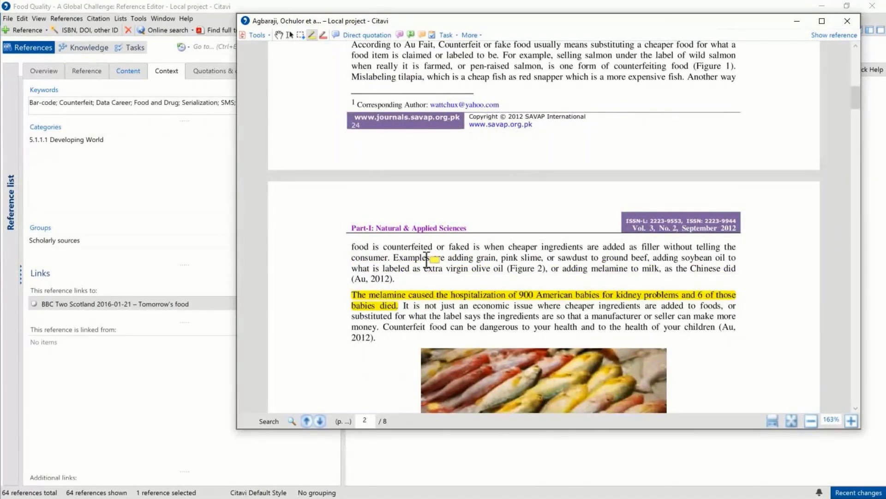
# Step: Save the selected melamine sentence as a red-highlight quotation with its suggested core statement and view it among the reference's quotations
pyautogui.scroll(6, 458, 266)
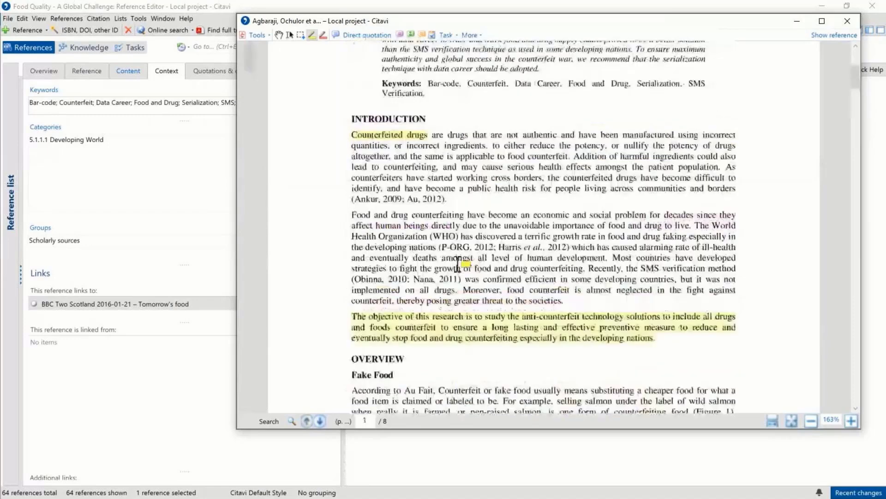
pyautogui.scroll(1, 457, 264)
pyautogui.scroll(7, 457, 264)
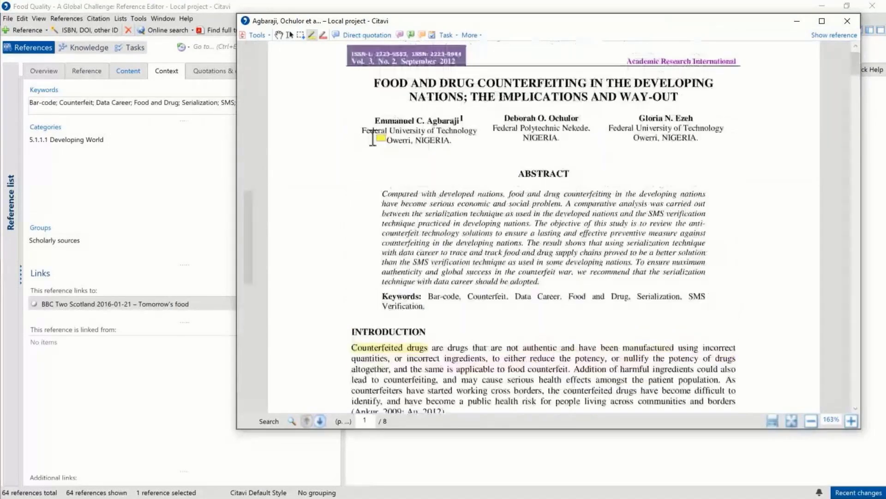
pyautogui.click(323, 35)
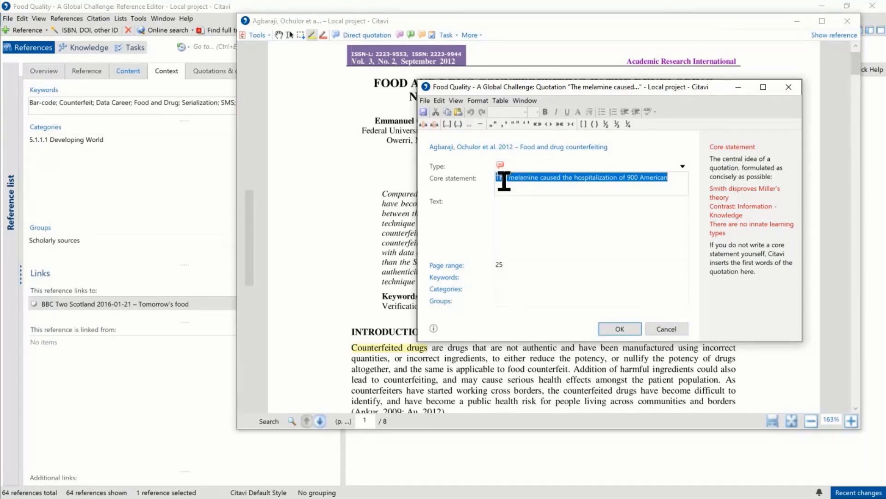
pyautogui.click(620, 329)
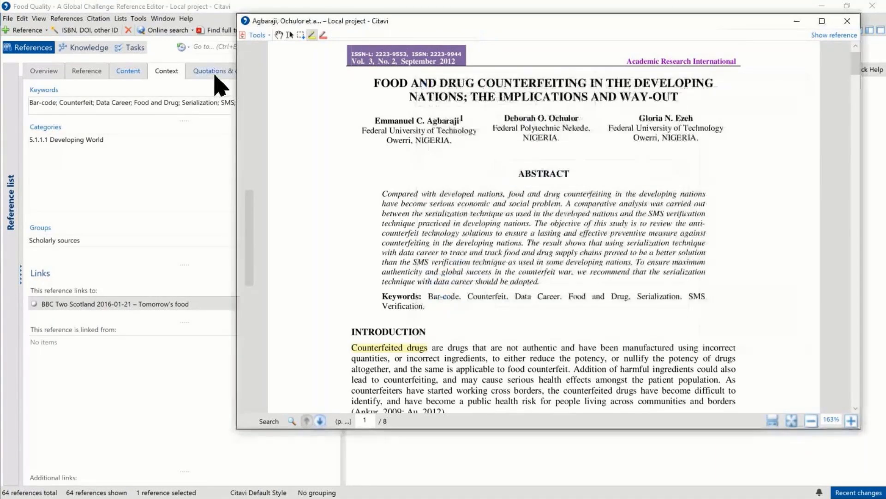
pyautogui.click(215, 74)
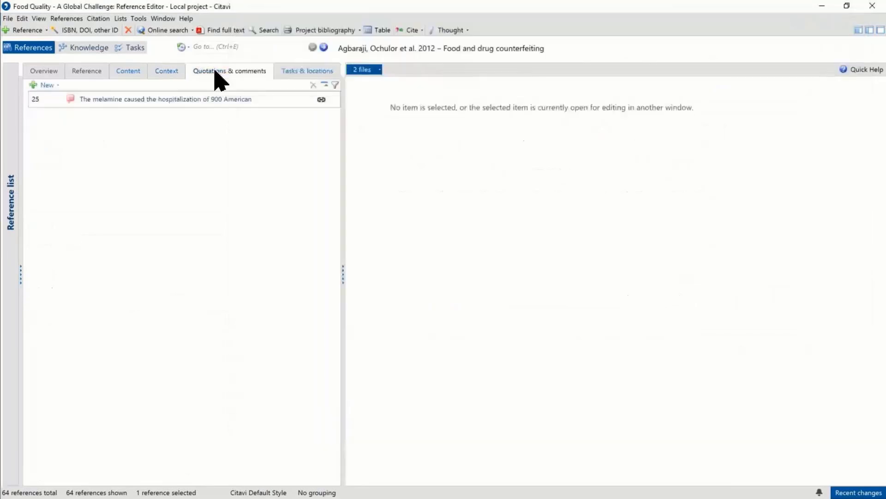
pyautogui.click(148, 99)
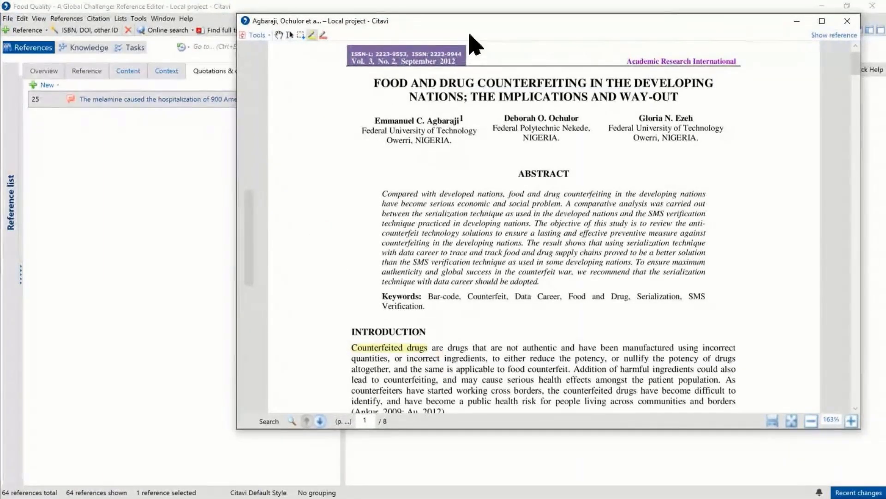
# Step: Mark the start of the introduction's second paragraph, through "Health Organization (WHO) has", as a red highlight and accept its suggested core statement
pyautogui.scroll(-3, 501, 249)
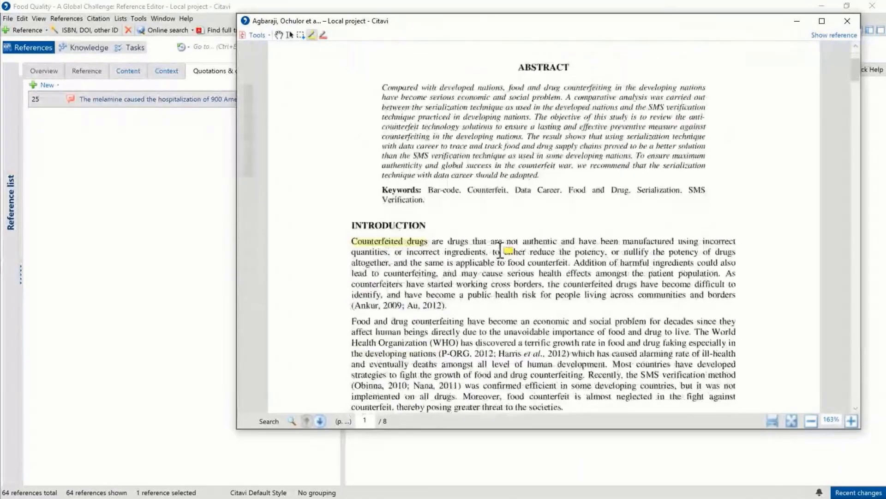
pyautogui.scroll(-2, 501, 250)
pyautogui.scroll(-10, 501, 249)
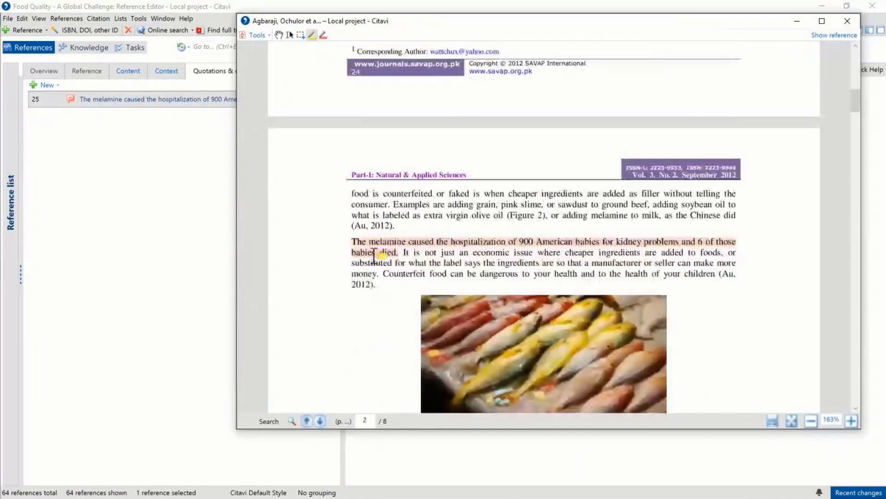
pyautogui.scroll(5, 389, 248)
pyautogui.scroll(7, 389, 248)
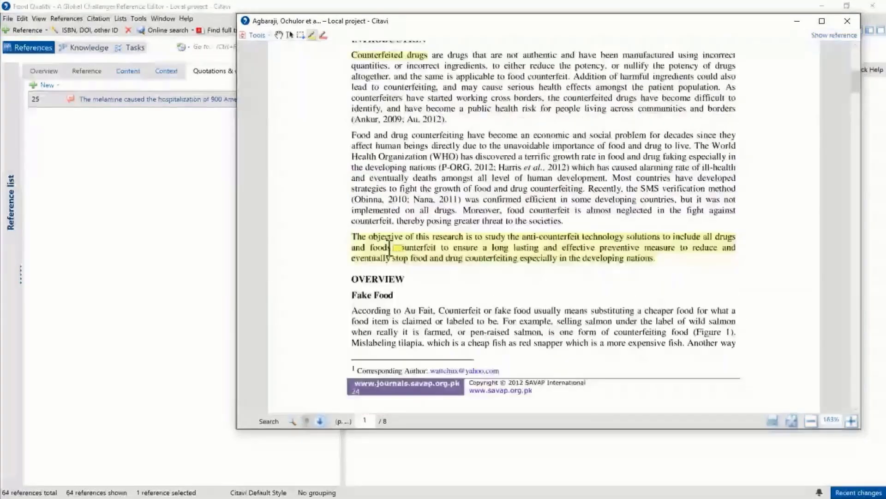
pyautogui.click(324, 35)
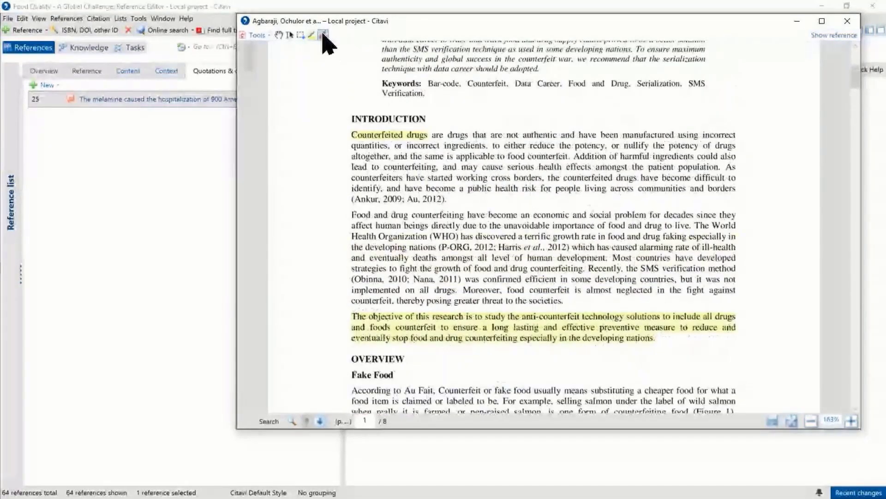
pyautogui.moveTo(353, 215)
pyautogui.mouseDown()
pyautogui.moveTo(418, 225)
pyautogui.moveTo(471, 251)
pyautogui.mouseUp()
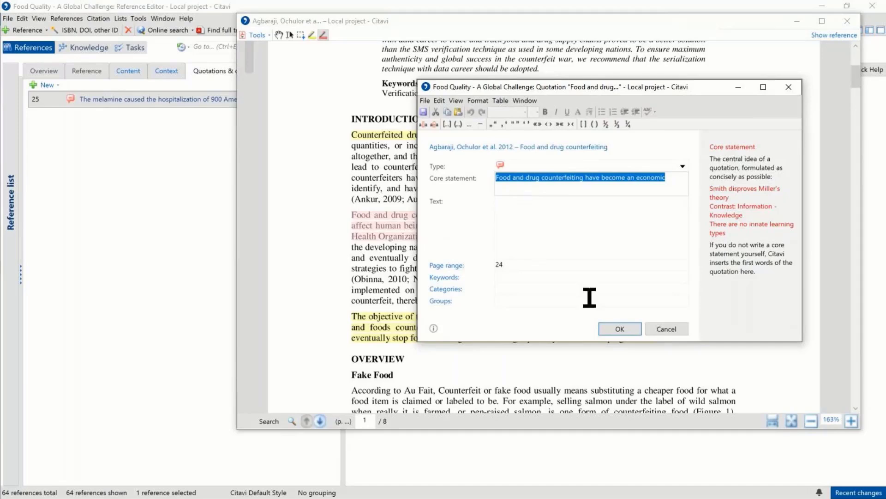
pyautogui.click(610, 330)
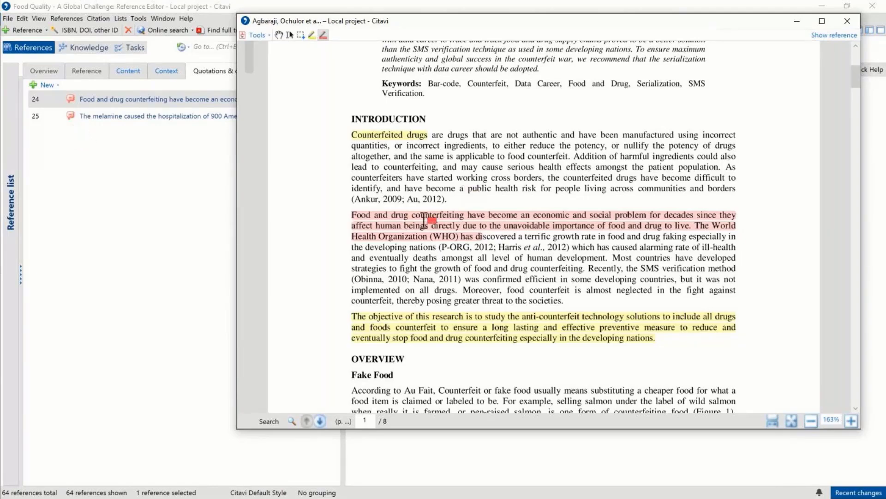
# Step: Start a direct quotation from the opening of the Counterfeit Drug section, through "fake packaging and labeling"
pyautogui.scroll(-1, 424, 221)
pyautogui.scroll(4, 424, 221)
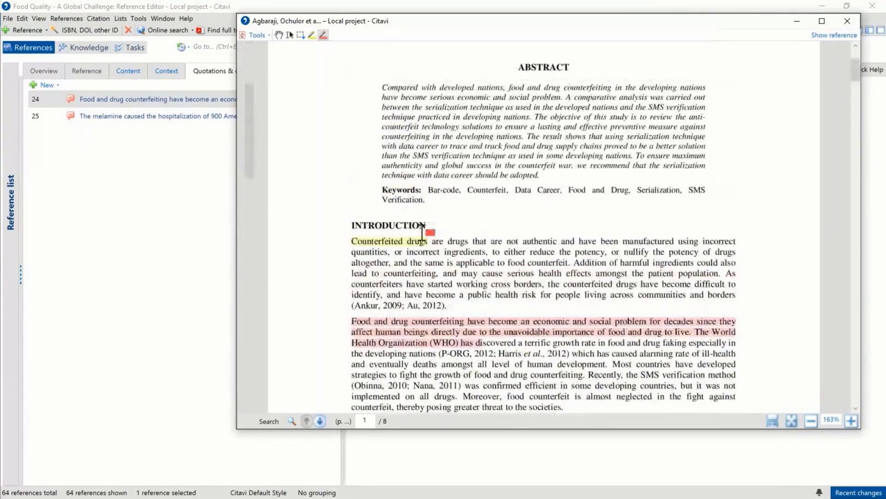
pyautogui.click(290, 35)
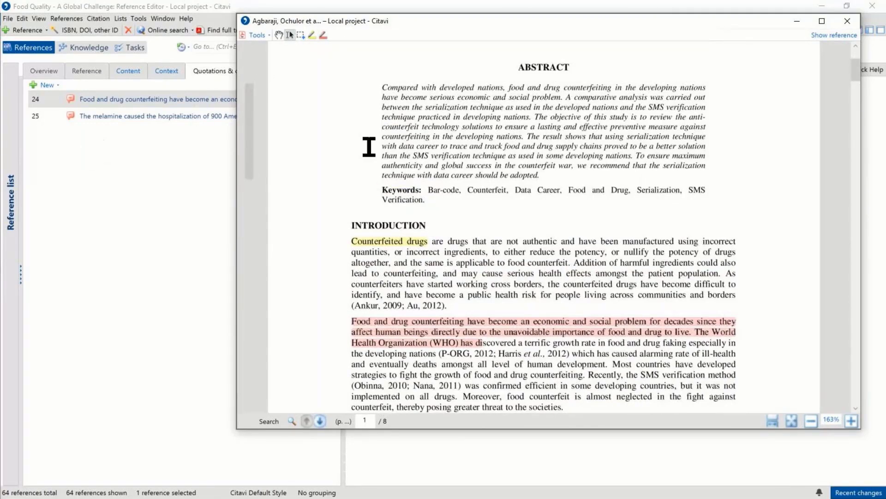
pyautogui.scroll(-5, 409, 181)
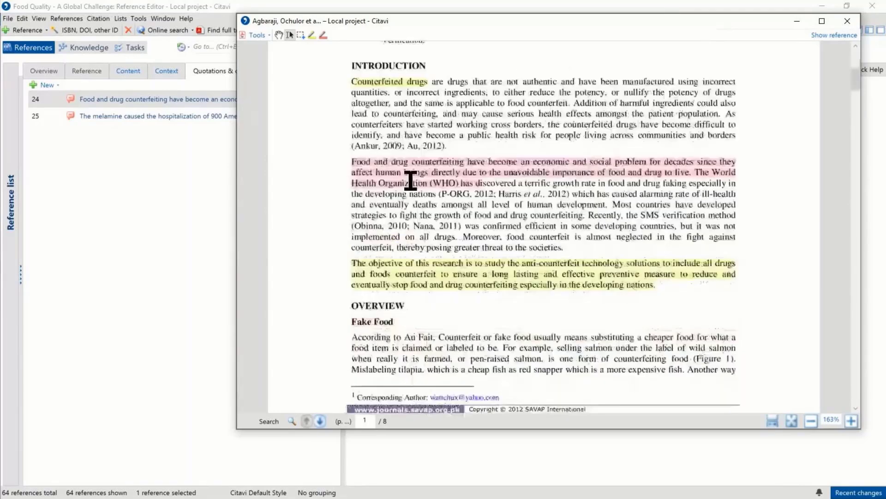
pyautogui.scroll(-5, 409, 180)
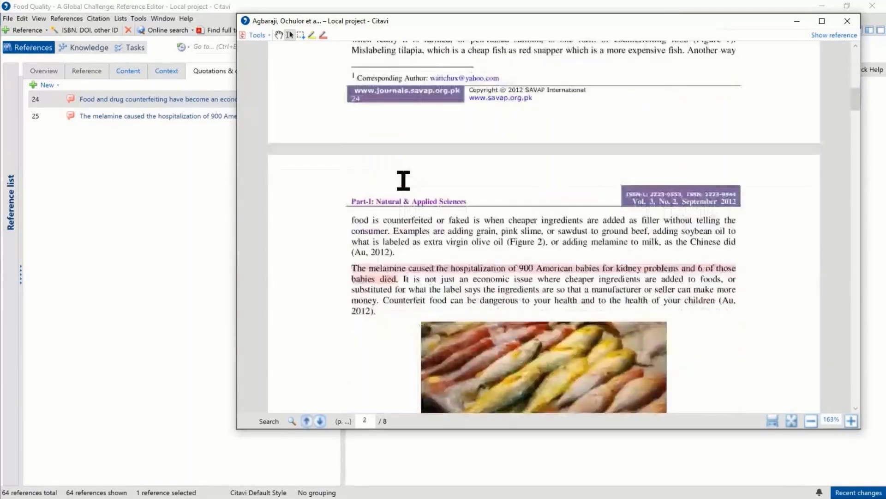
pyautogui.scroll(-2, 403, 181)
pyautogui.scroll(-8, 403, 186)
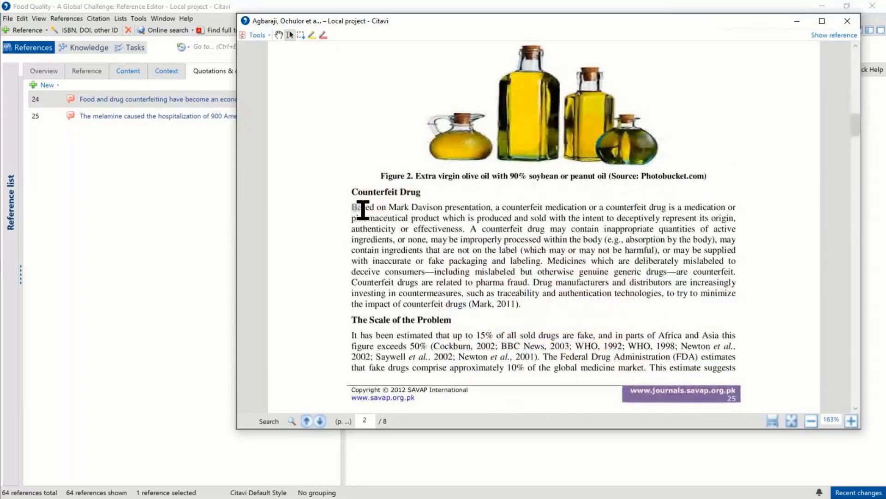
pyautogui.moveTo(362, 210); pyautogui.dragTo(545, 259)
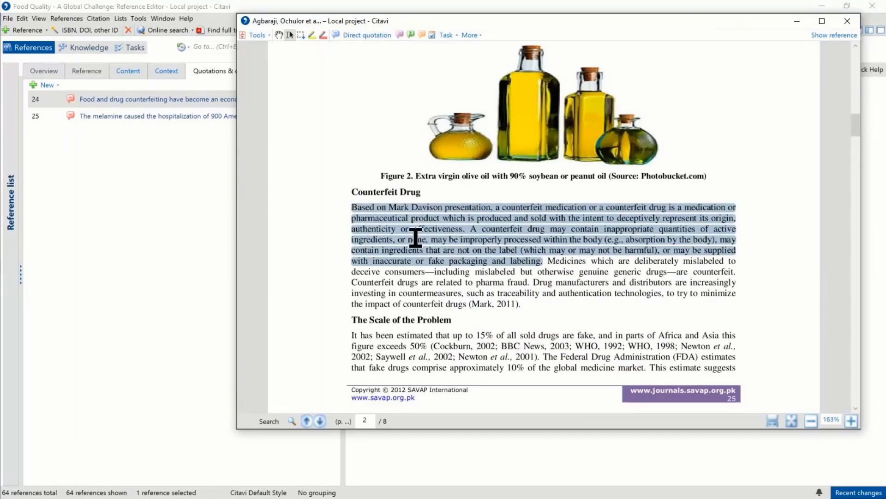
pyautogui.click(361, 37)
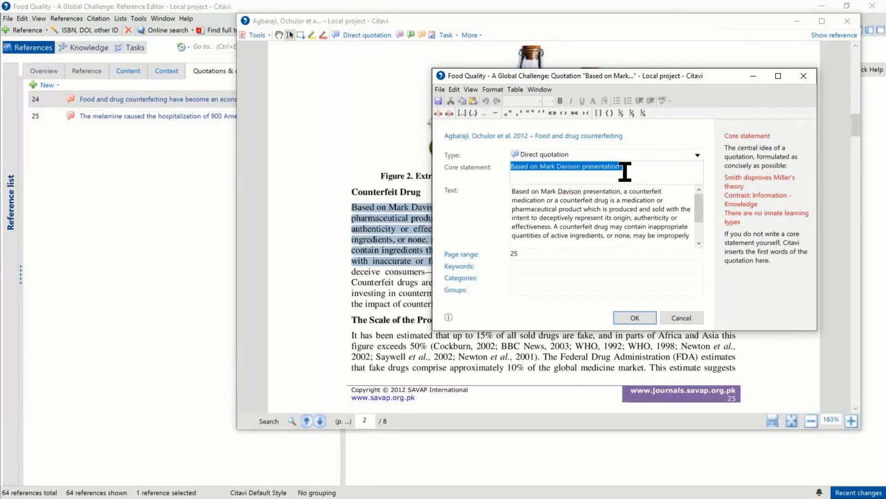
# Step: Set the direct quotation's core statement to "Write your own summary" and save the quotation
pyautogui.write('Witho')
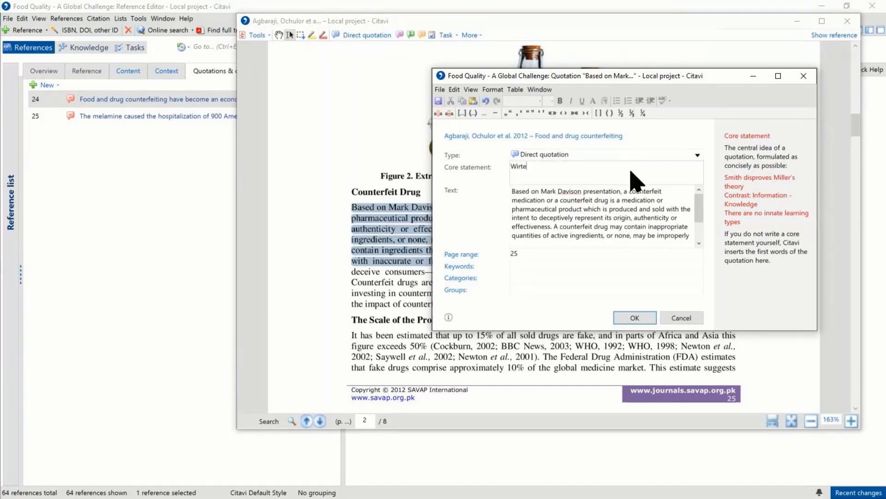
pyautogui.press('BackSpace')
pyautogui.press('BackSpace')
pyautogui.press('BackSpace')
pyautogui.write('rite your own summary')
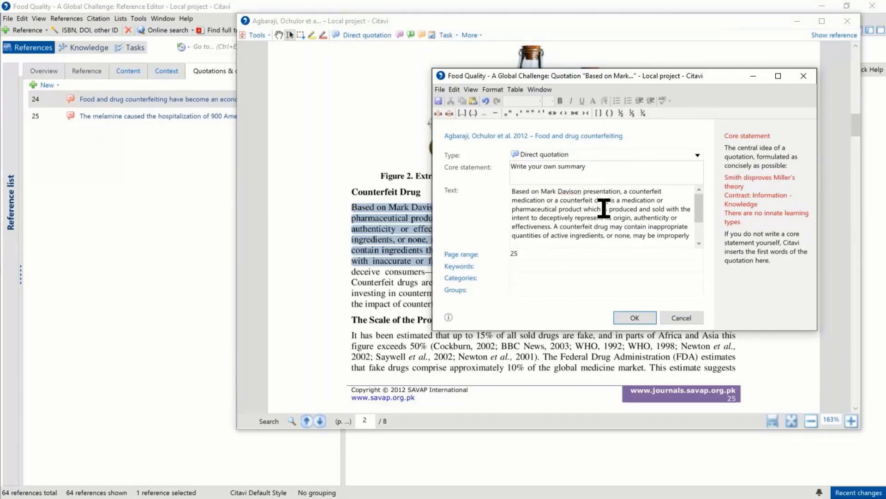
pyautogui.click(639, 316)
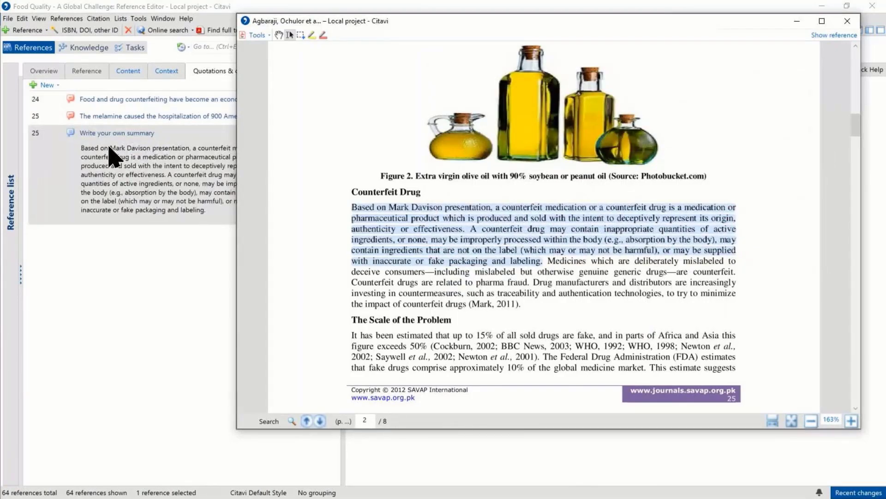
# Step: Save a comment reading "My comment to this section." on the page 3 paragraph beginning "Most of the literature on fake drugs", keeping the suggested core statement
pyautogui.scroll(-3, 437, 226)
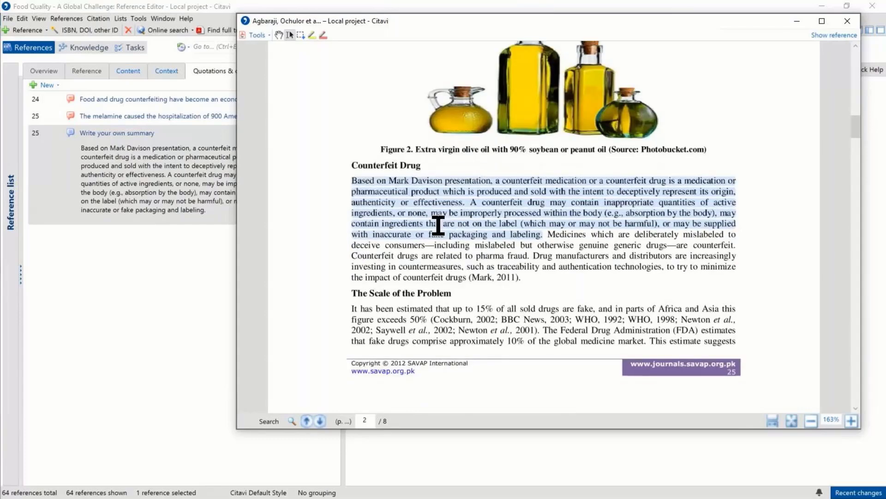
pyautogui.scroll(-6, 433, 234)
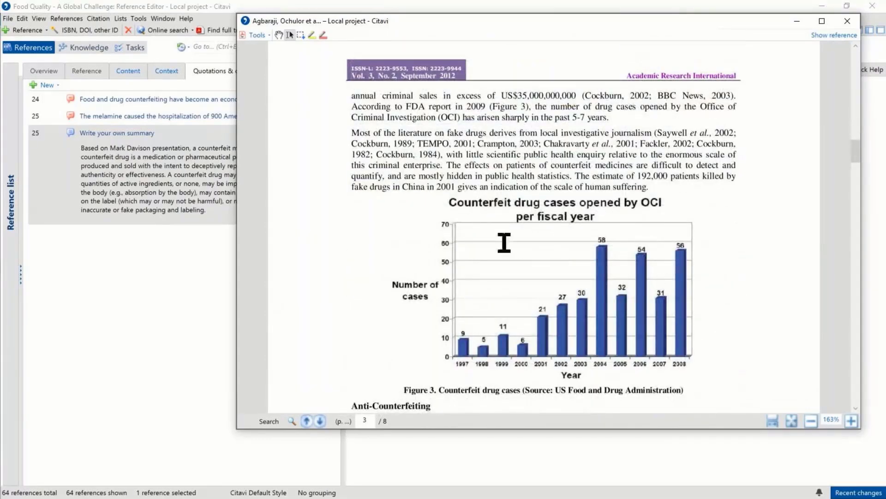
pyautogui.scroll(1, 504, 243)
pyautogui.moveTo(351, 157); pyautogui.dragTo(663, 213)
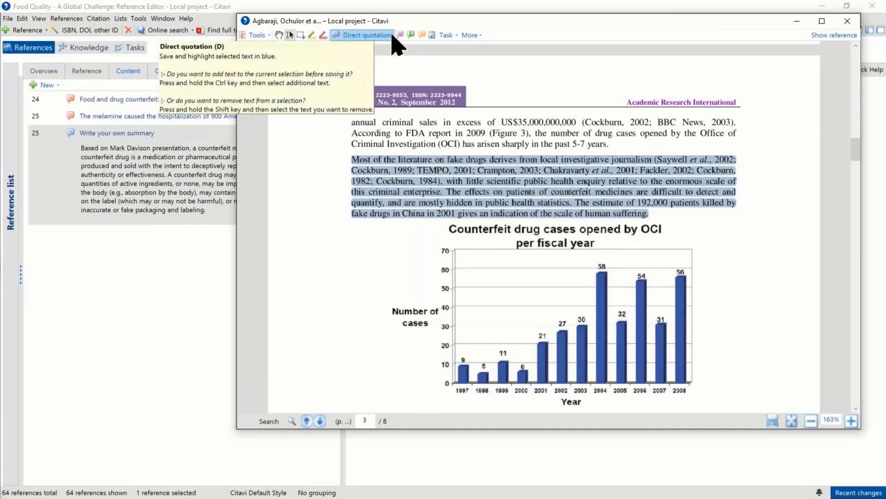
pyautogui.click(422, 35)
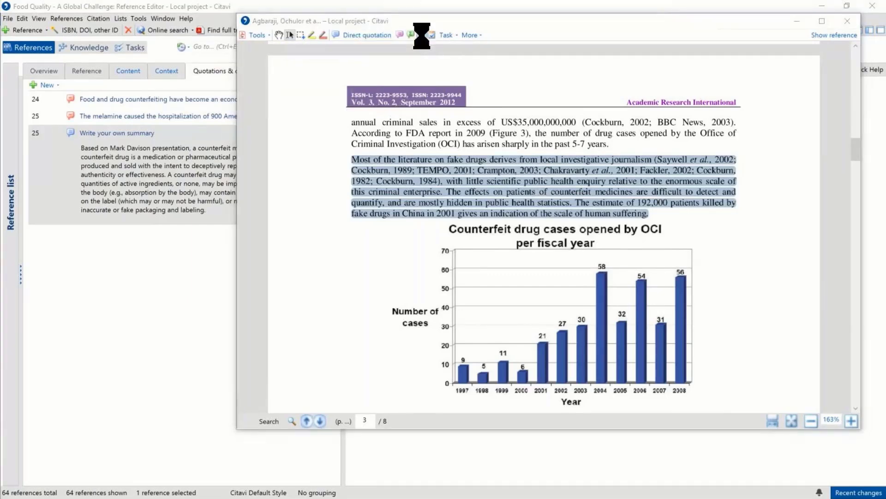
pyautogui.click(547, 215)
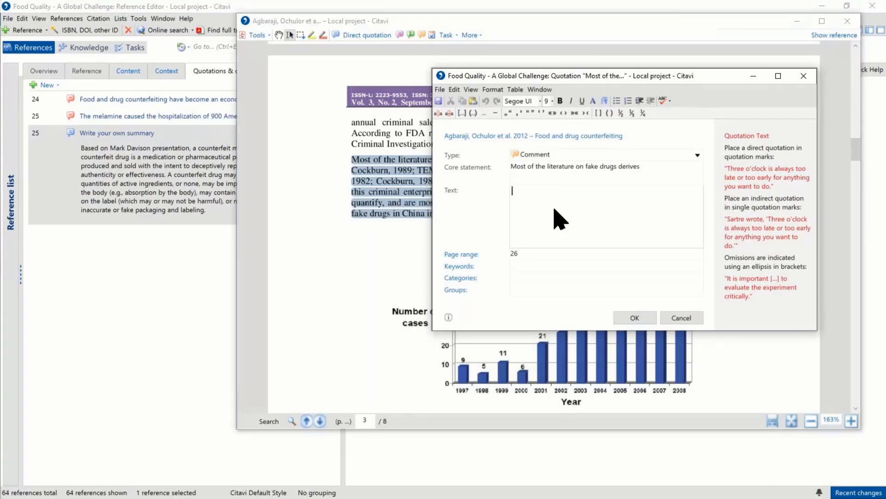
pyautogui.write('My comment to this sec')
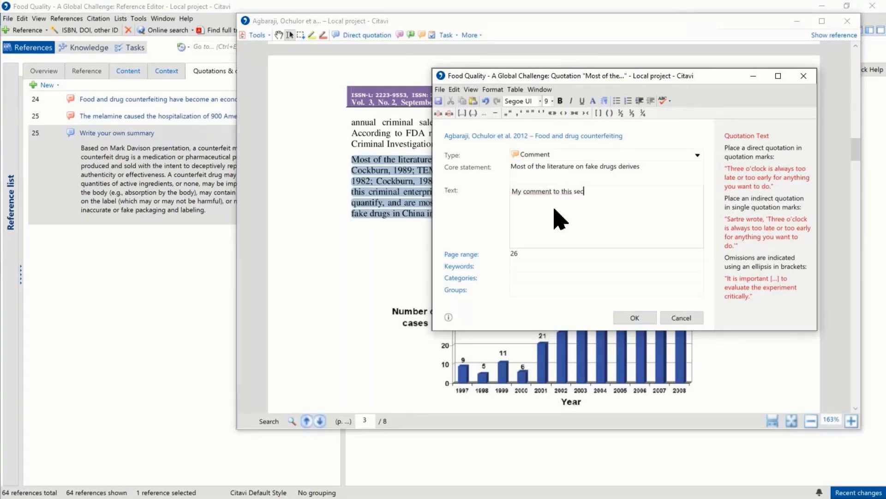
pyautogui.write('tion')
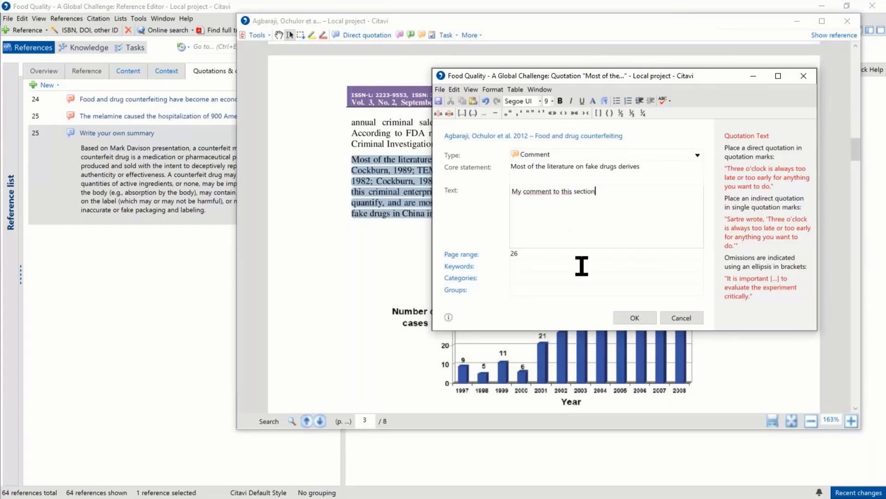
pyautogui.write('.')
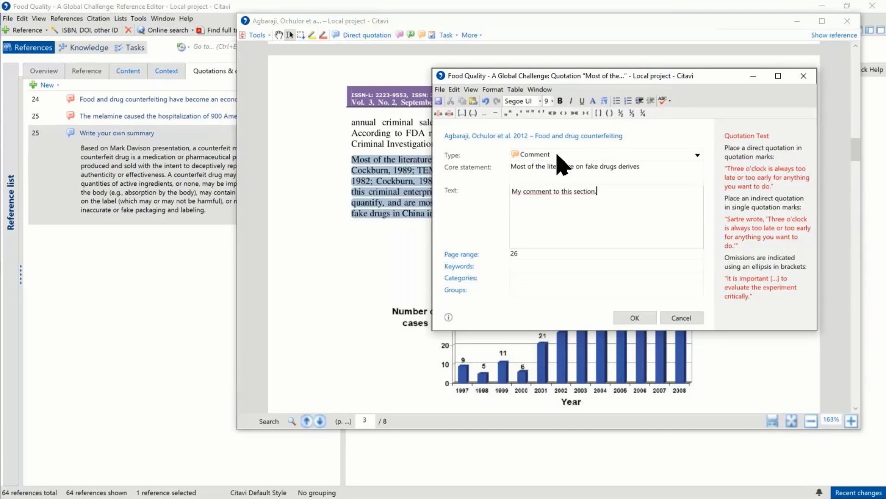
pyautogui.click(635, 317)
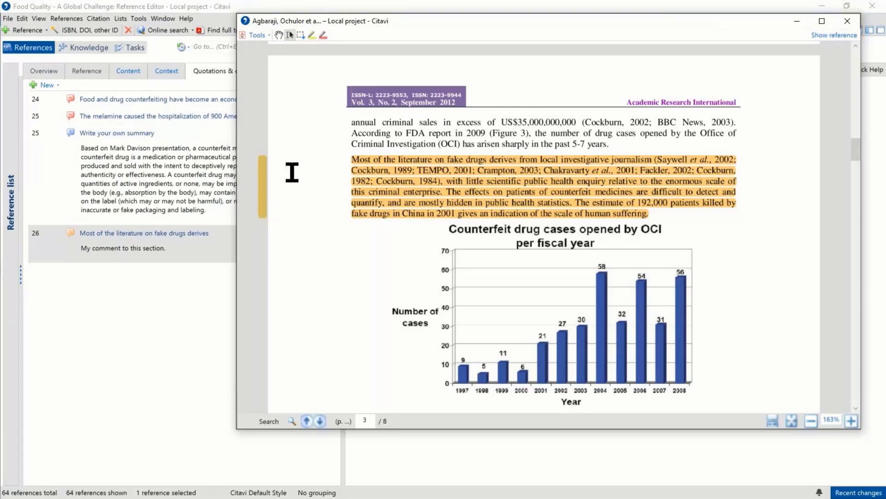
# Step: Save the "Counterfeit drug cases opened by OCI per fiscal year" chart as an image quotation with its suggested caption
pyautogui.moveTo(379, 177)
pyautogui.scroll(-3, 402, 170)
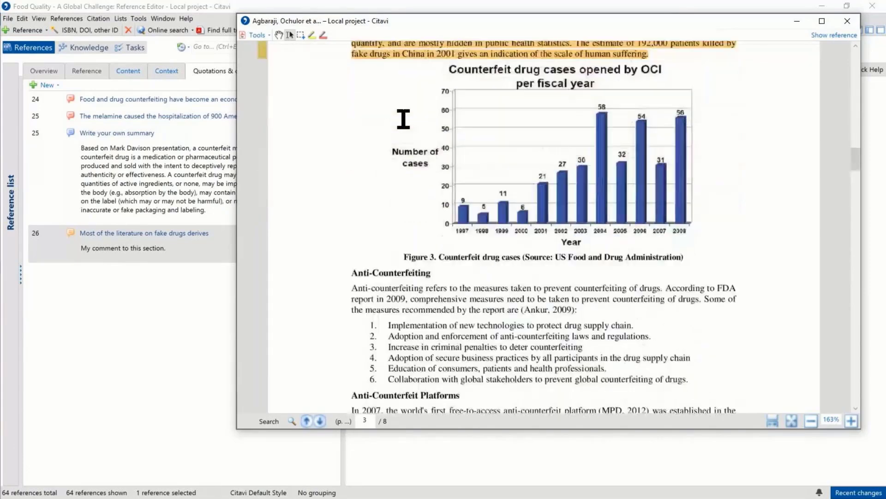
pyautogui.scroll(-1, 403, 121)
pyautogui.scroll(2, 491, 241)
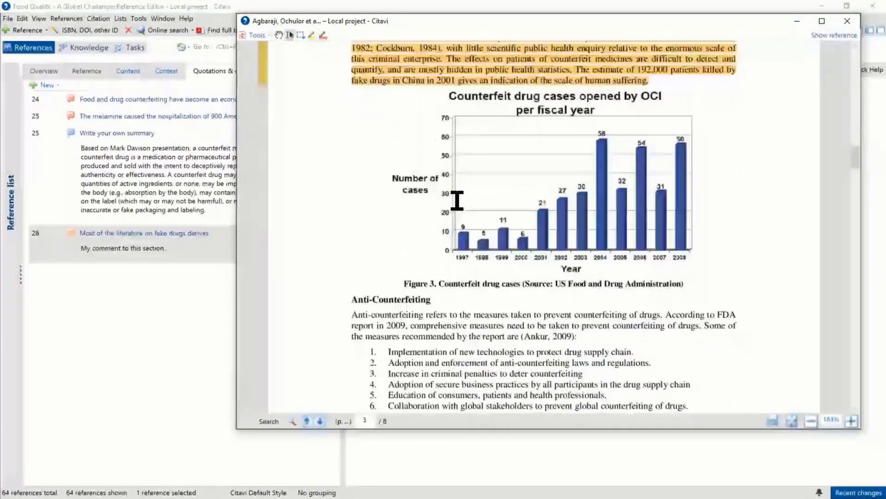
pyautogui.click(499, 182)
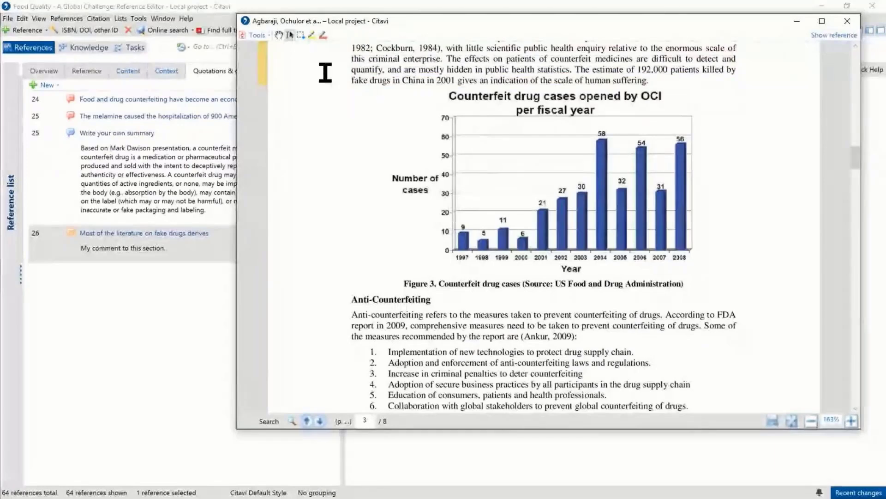
pyautogui.click(300, 35)
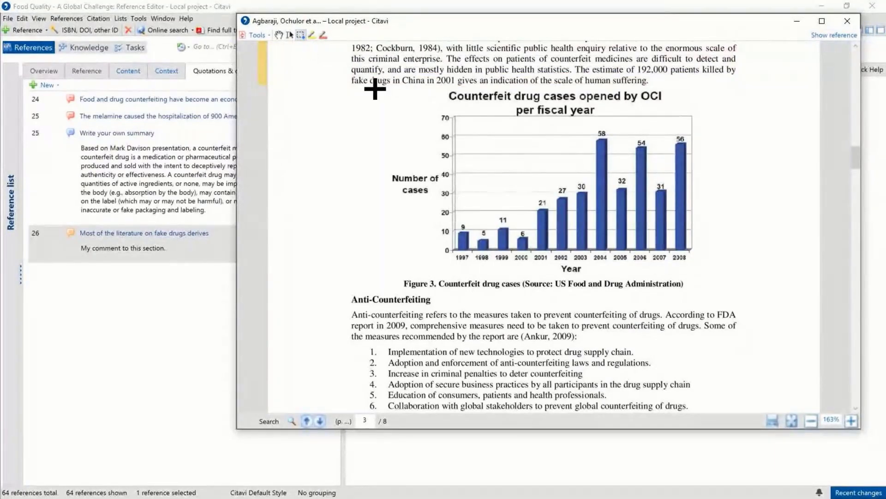
pyautogui.moveTo(374, 88); pyautogui.dragTo(706, 276)
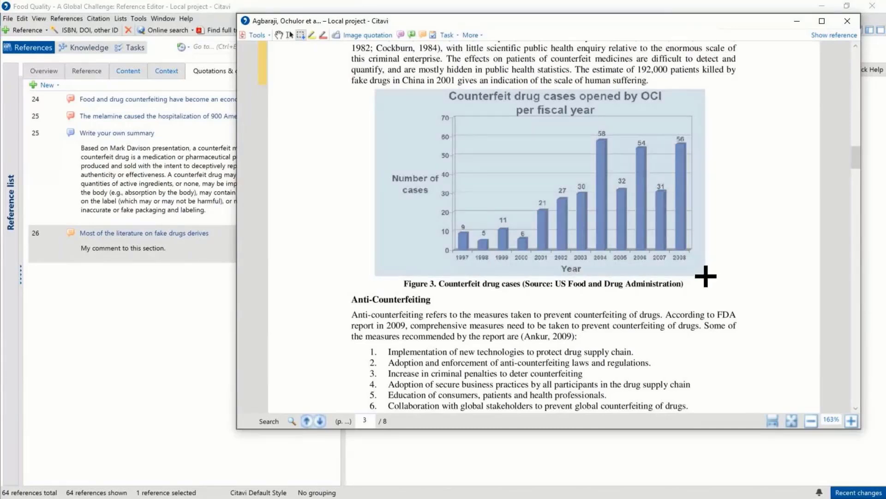
pyautogui.click(364, 35)
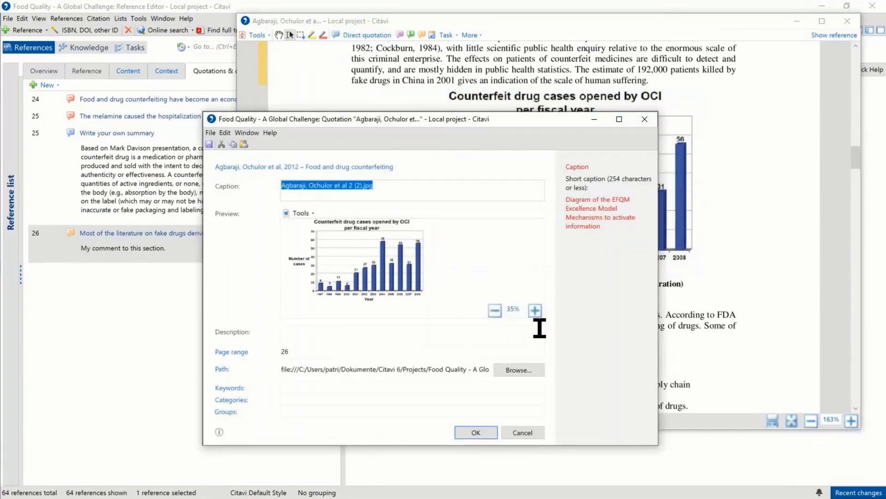
pyautogui.click(476, 432)
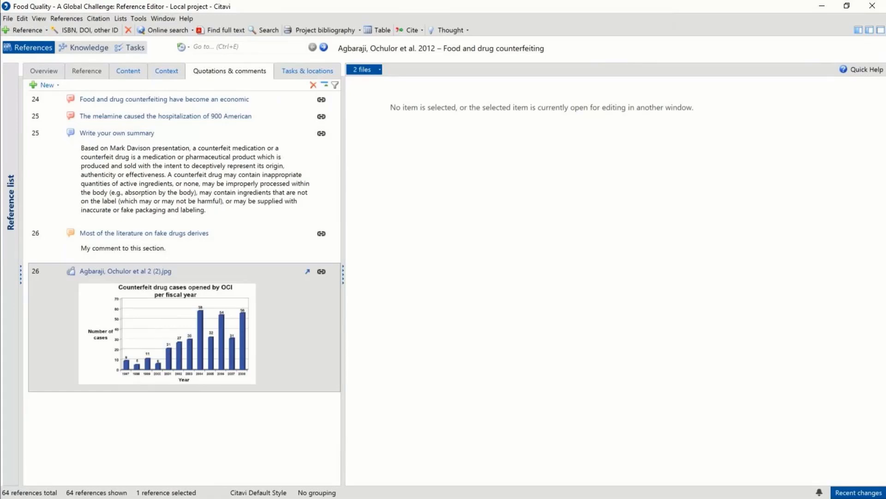
# Step: Save a summary reading "This is my summary." for the whole "Electronic Traceability and Authentication Techniques" section, keeping the suggested core statement
pyautogui.scroll(-6, 534, 233)
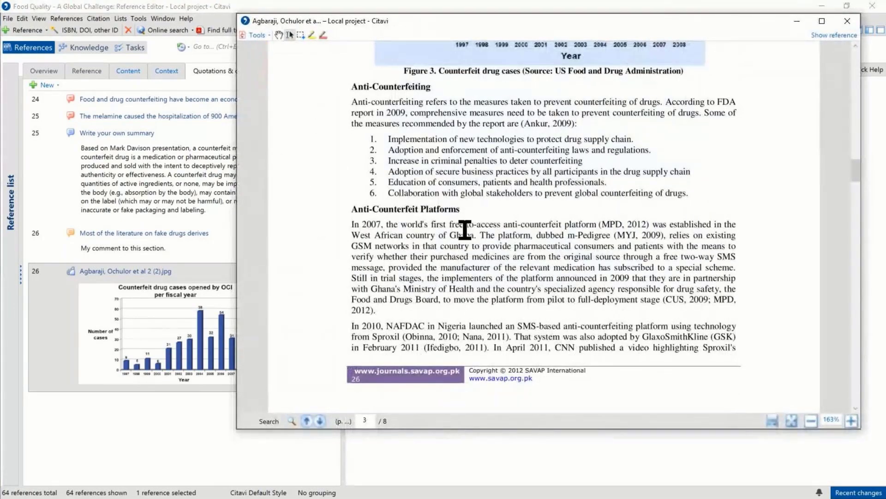
pyautogui.scroll(-10, 465, 229)
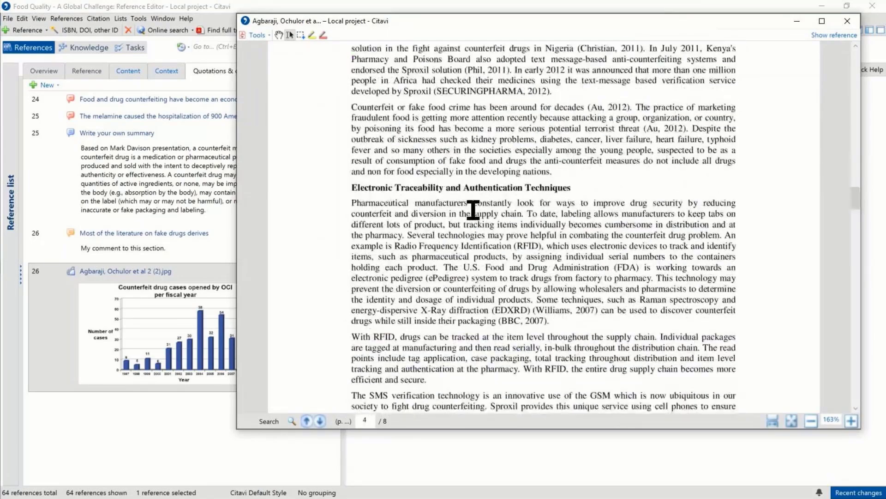
pyautogui.scroll(-3, 473, 210)
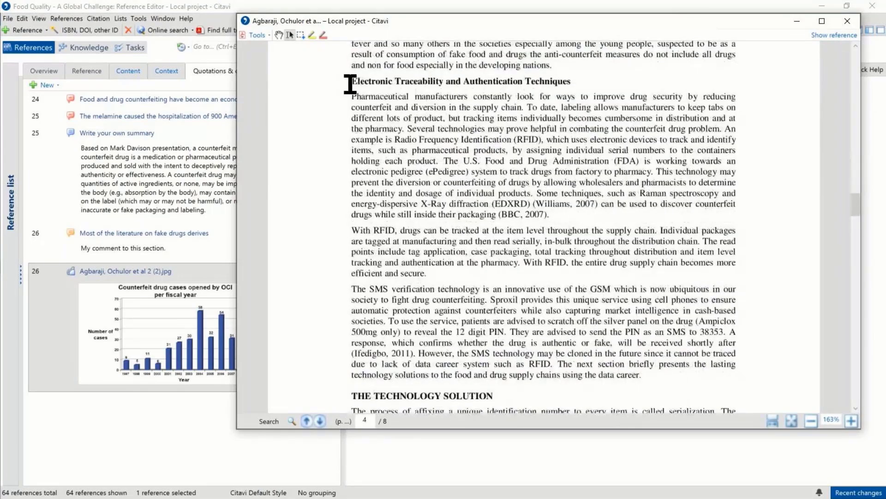
pyautogui.moveTo(350, 84); pyautogui.dragTo(665, 380)
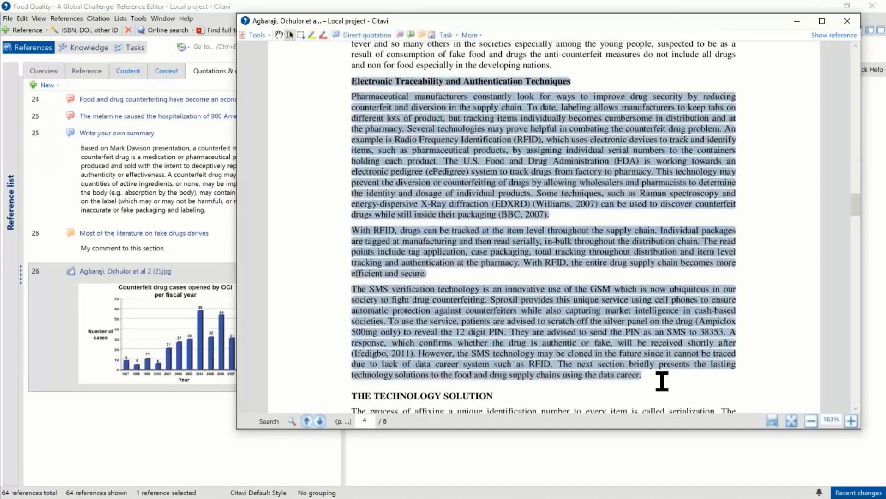
pyautogui.click(411, 35)
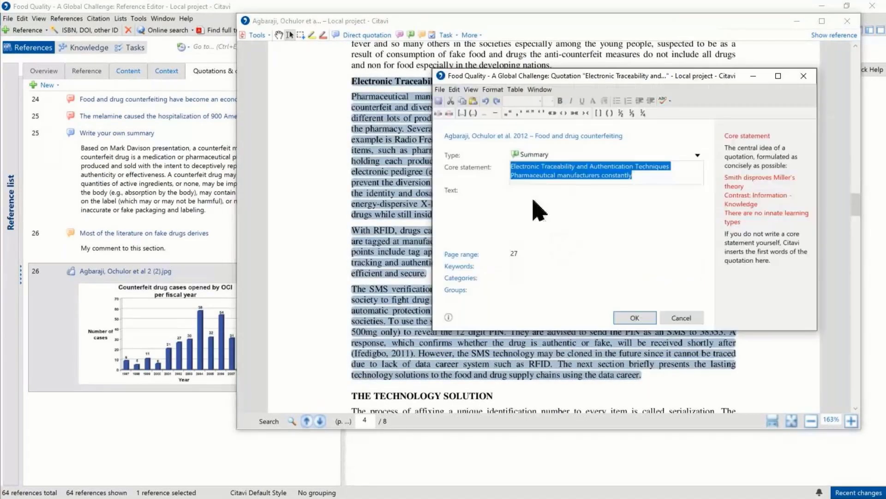
pyautogui.write('This')
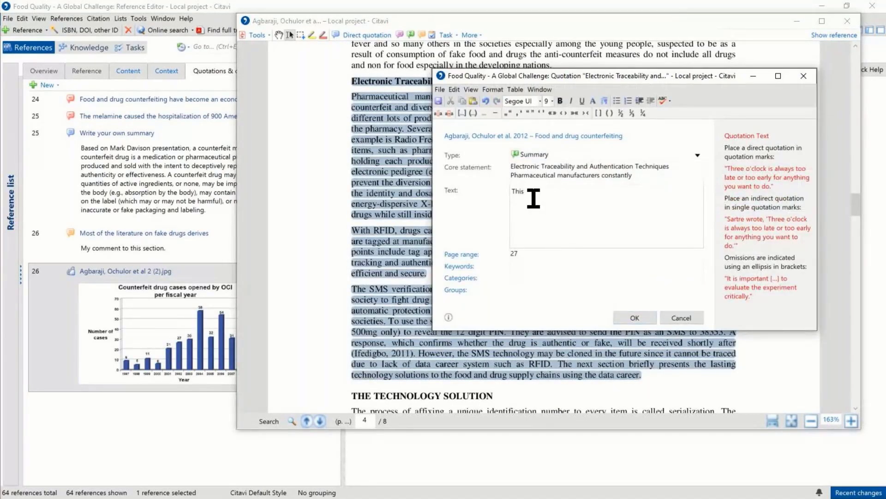
pyautogui.write(' is my summary')
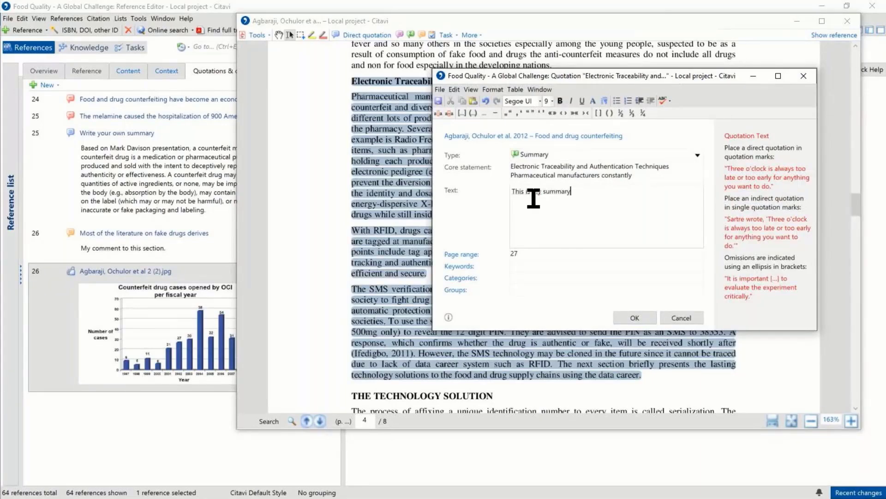
pyautogui.click(635, 318)
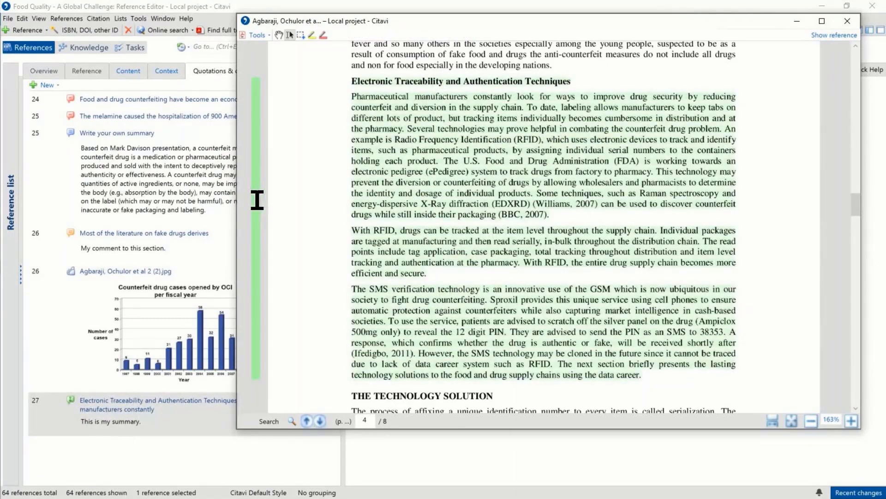
pyautogui.moveTo(257, 199)
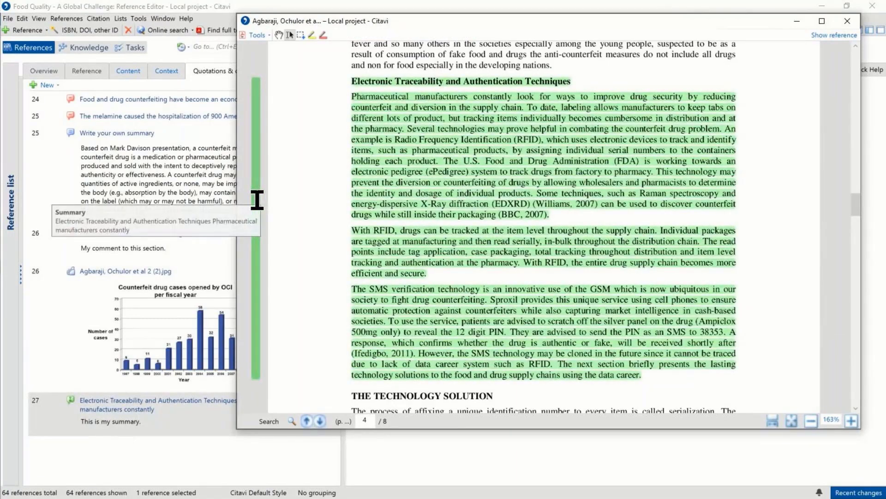
# Step: Save an indirect quotation reading "This is my indirect quotation." for the paragraph under "THE TECHNOLOGY SOLUTION", keeping the suggested core statement
pyautogui.scroll(-4, 462, 301)
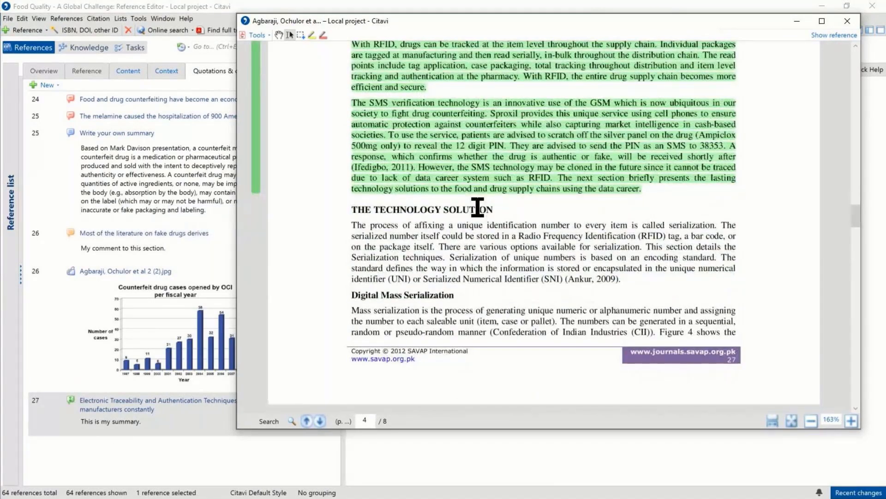
pyautogui.scroll(-1, 478, 207)
pyautogui.moveTo(353, 198); pyautogui.dragTo(621, 252)
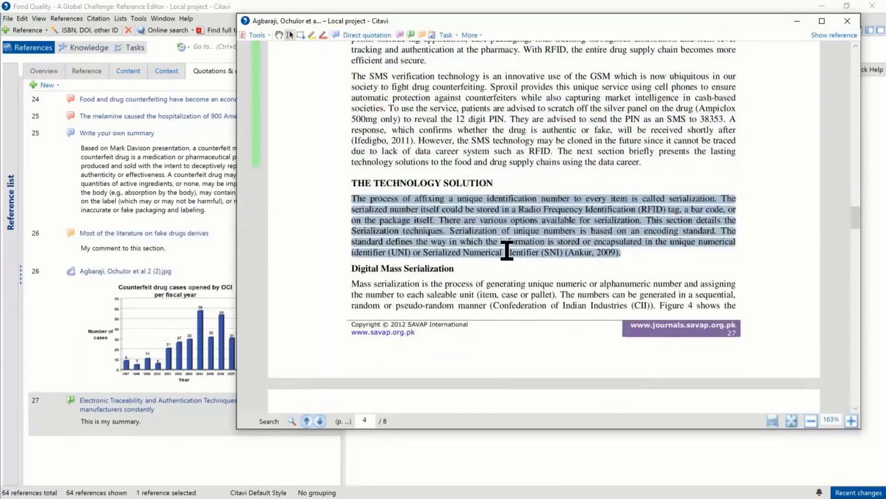
pyautogui.click(400, 35)
pyautogui.write('Th')
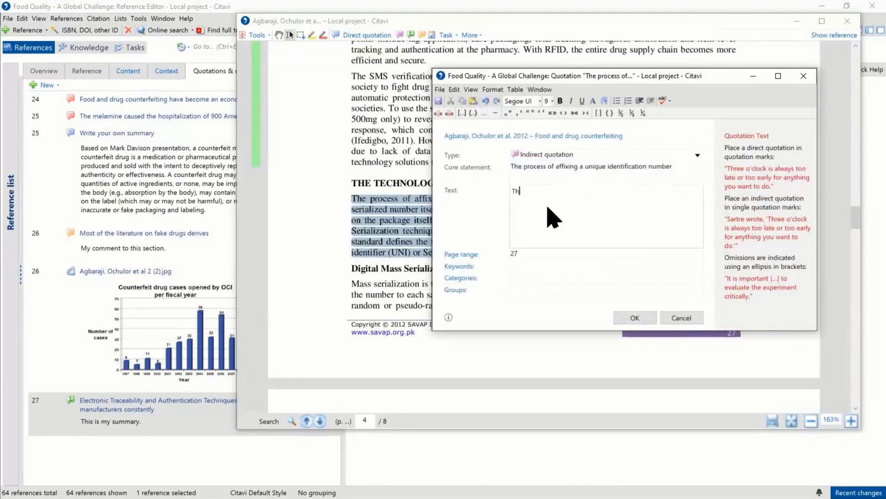
pyautogui.write('is is my indirect quotation.')
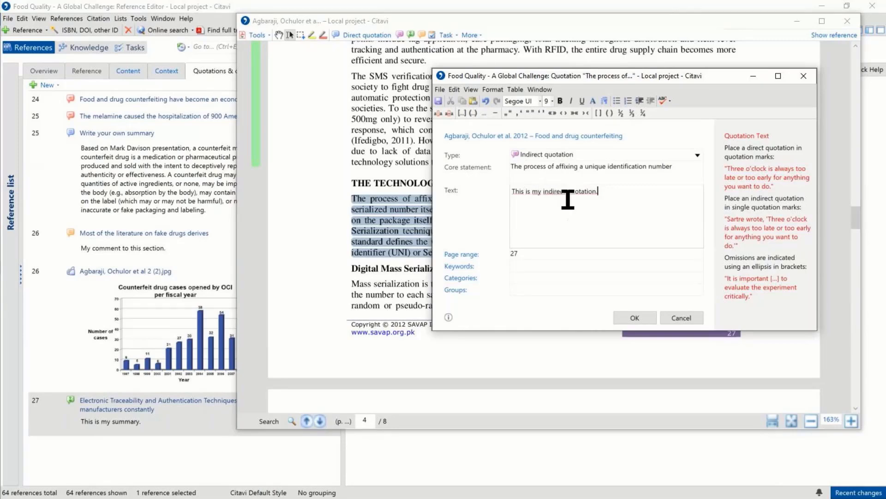
pyautogui.moveTo(523, 191); pyautogui.dragTo(606, 199)
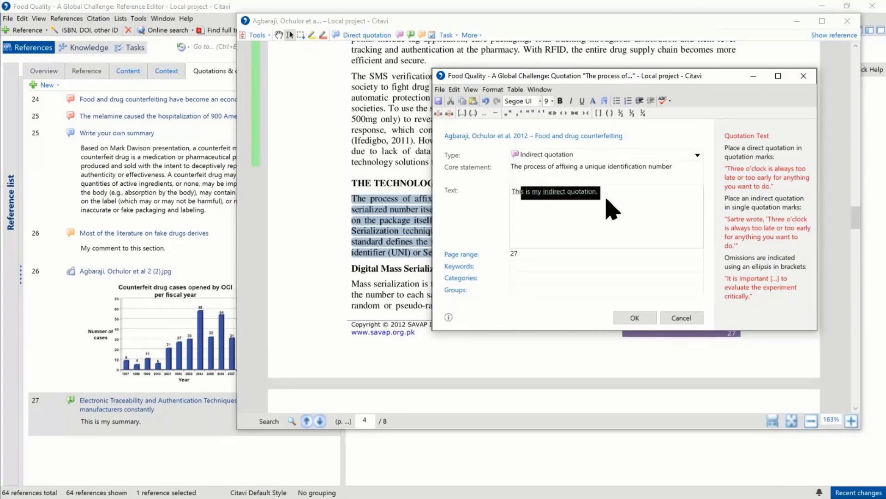
pyautogui.click(636, 318)
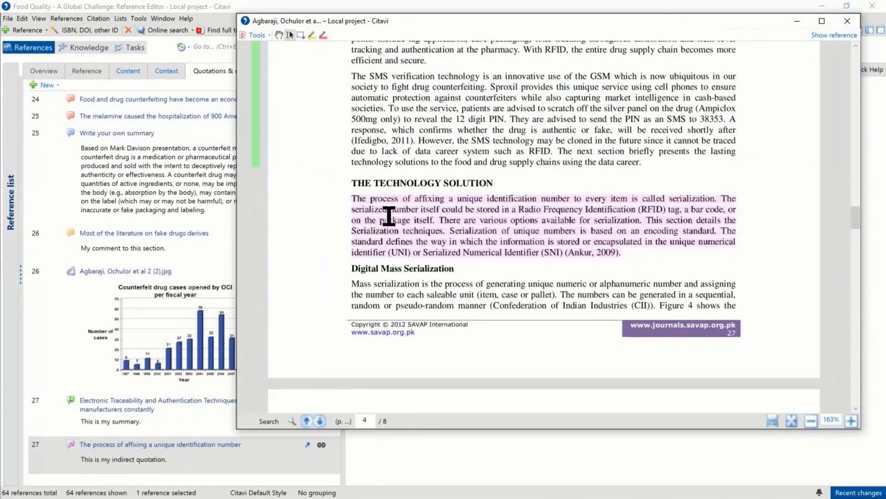
# Step: Select the first sentence under "Digital Mass Serialization" and view the task types that can be assigned to it
pyautogui.scroll(1, 416, 230)
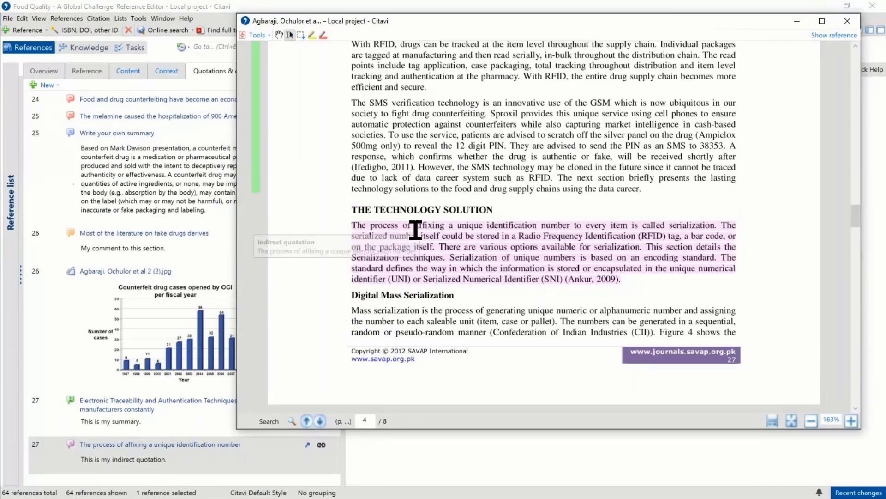
pyautogui.scroll(3, 415, 229)
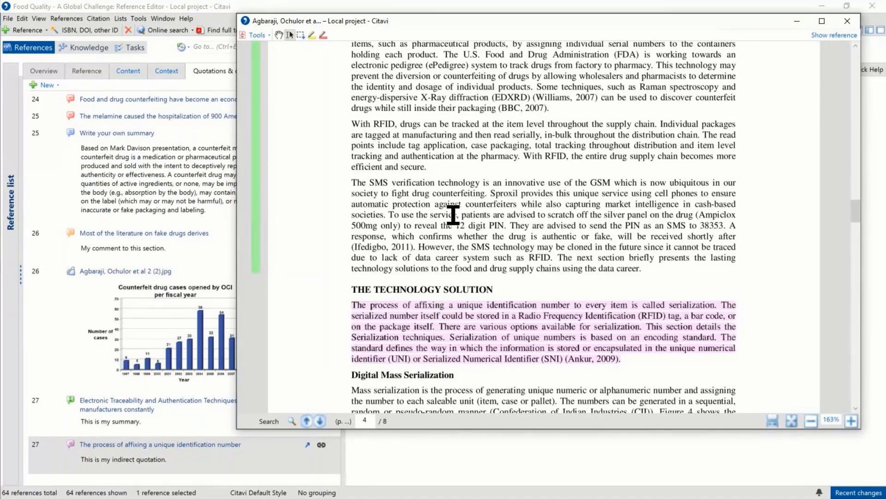
pyautogui.scroll(-2, 453, 212)
pyautogui.scroll(-2, 510, 205)
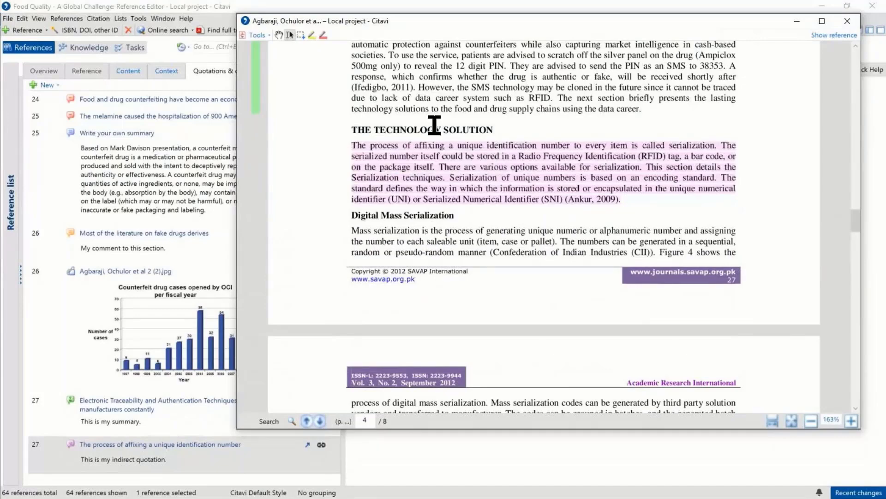
pyautogui.scroll(-1, 434, 124)
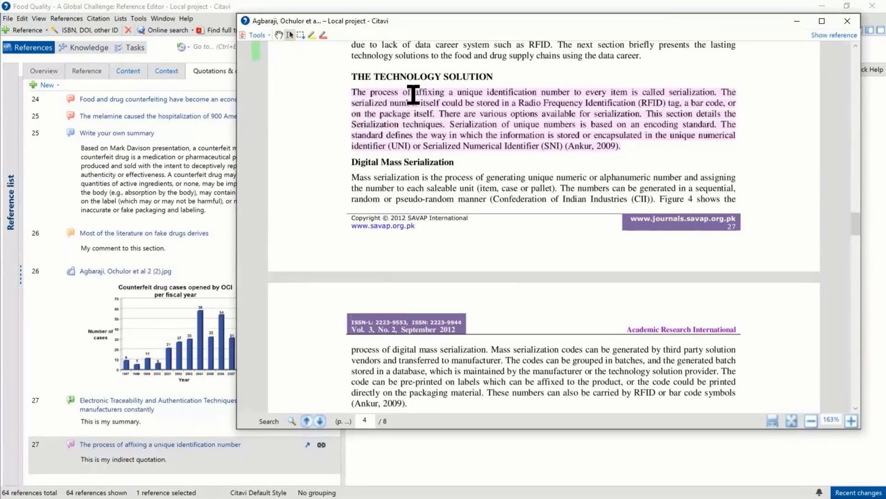
pyautogui.scroll(-1, 450, 157)
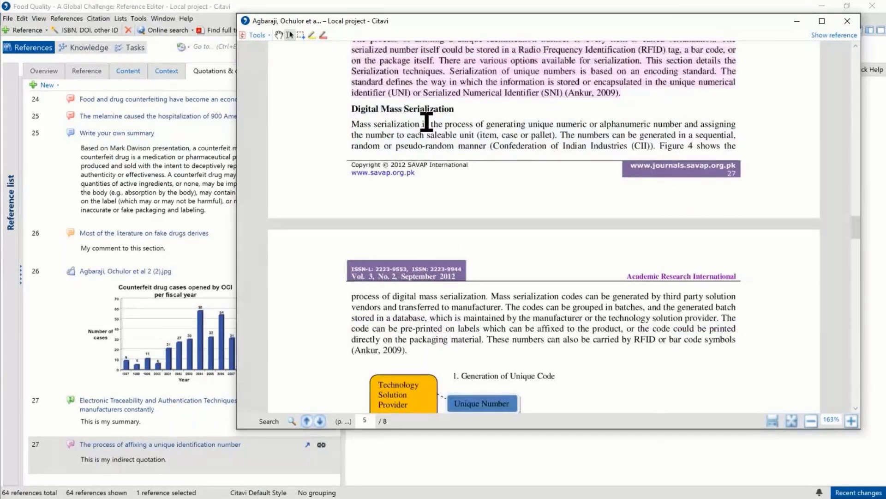
pyautogui.moveTo(354, 124); pyautogui.dragTo(560, 133)
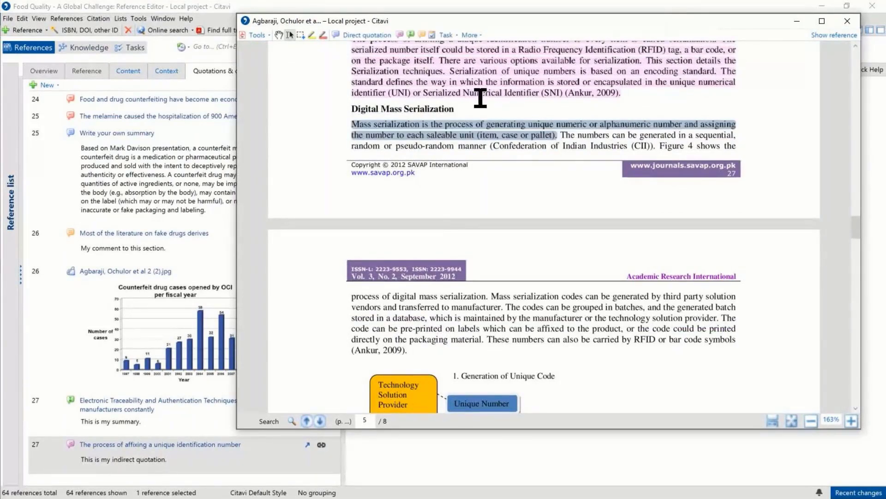
pyautogui.click(451, 36)
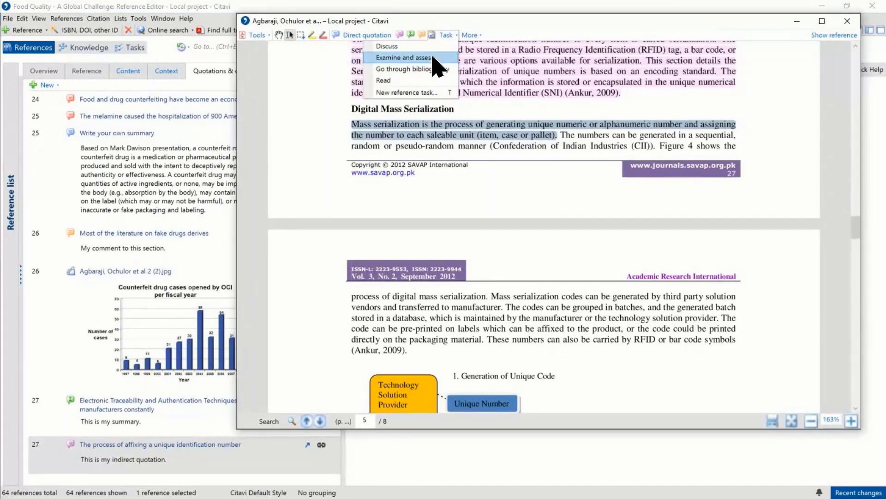
pyautogui.click(450, 28)
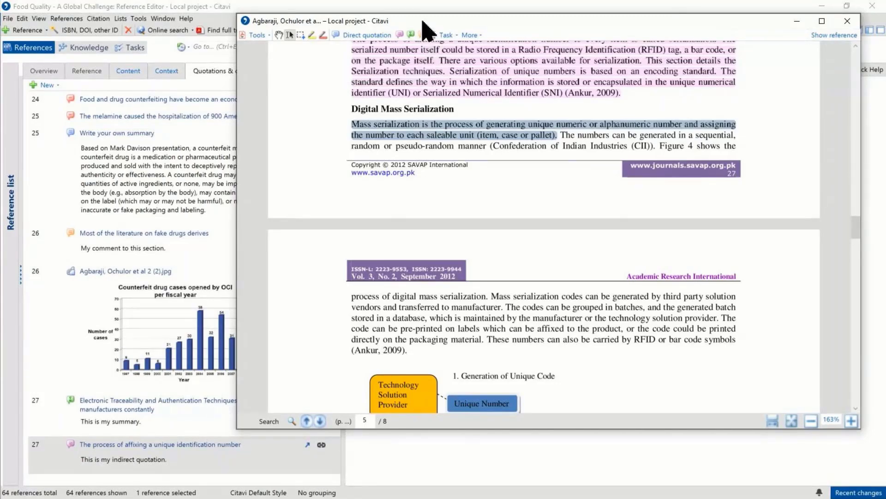
# Step: Move the PDF window aside and save a new thought with the text "This is my own idea."
pyautogui.moveTo(423, 20); pyautogui.dragTo(400, 74)
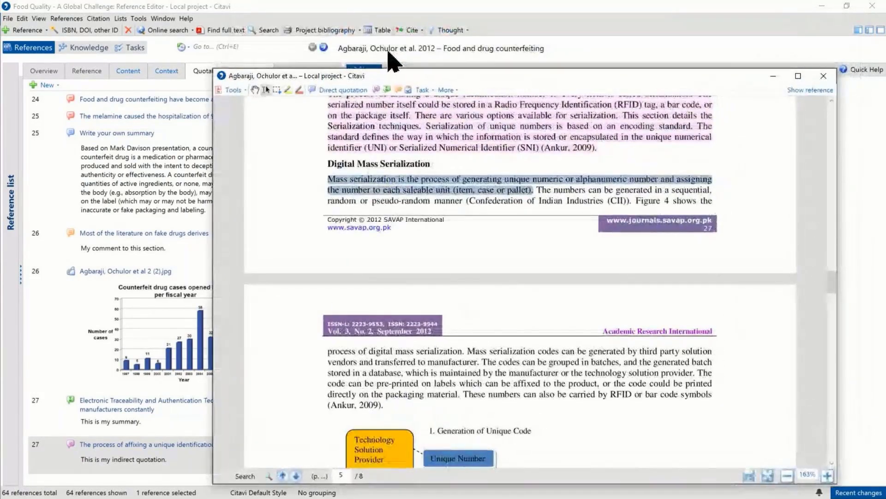
pyautogui.click(450, 31)
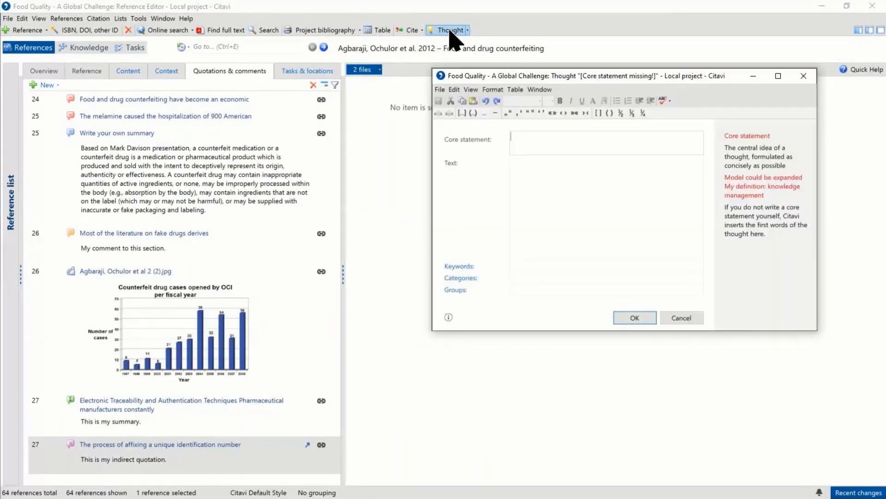
pyautogui.click(530, 168)
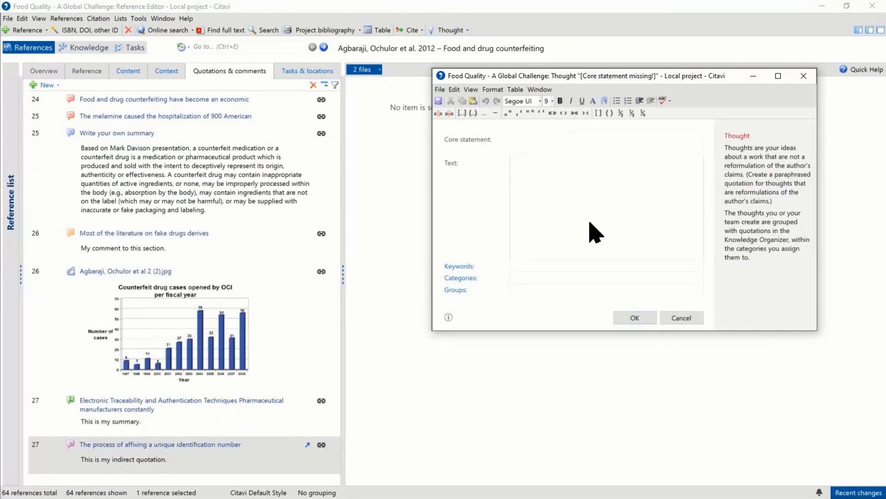
pyautogui.write('This is my own idea.')
pyautogui.click(636, 318)
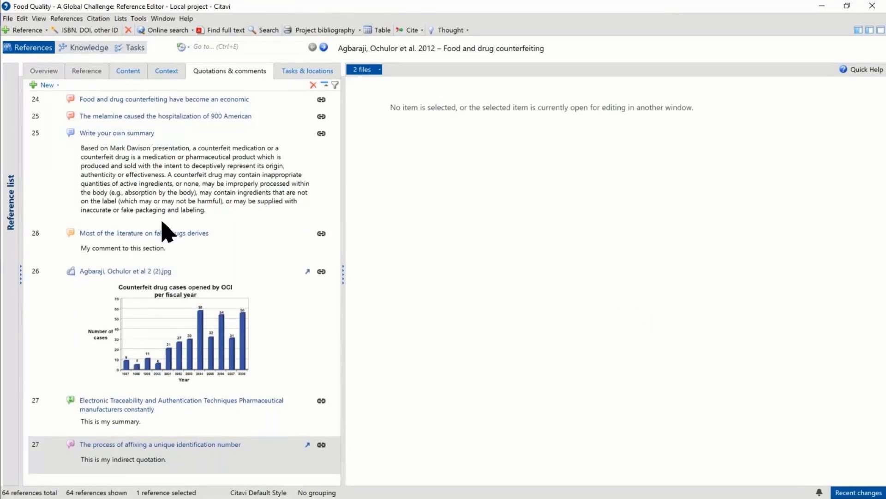
# Step: Show the reference list beside the quotations and the PDF preview, and select the "Write your own summary" quotation
pyautogui.click(858, 30)
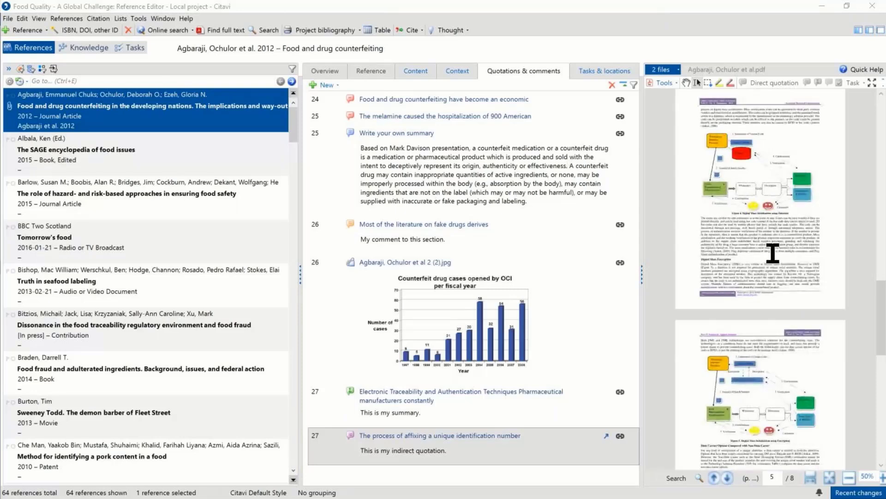
pyautogui.scroll(5, 773, 253)
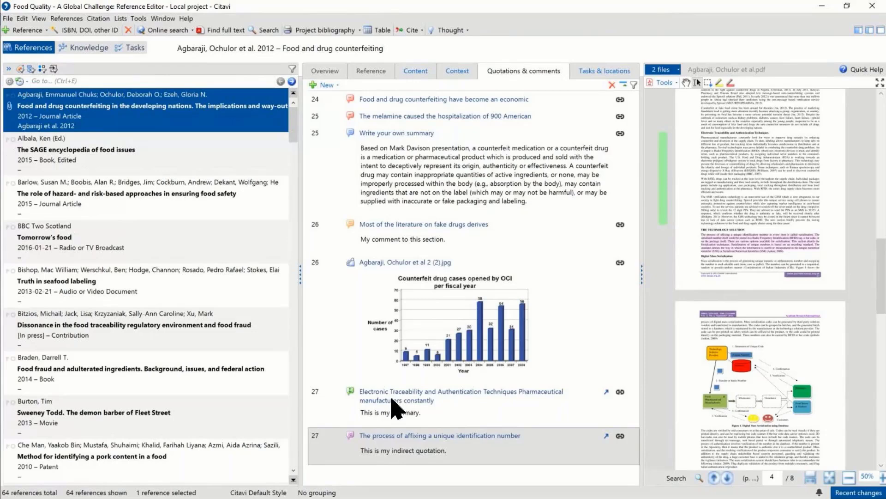
pyautogui.click(351, 134)
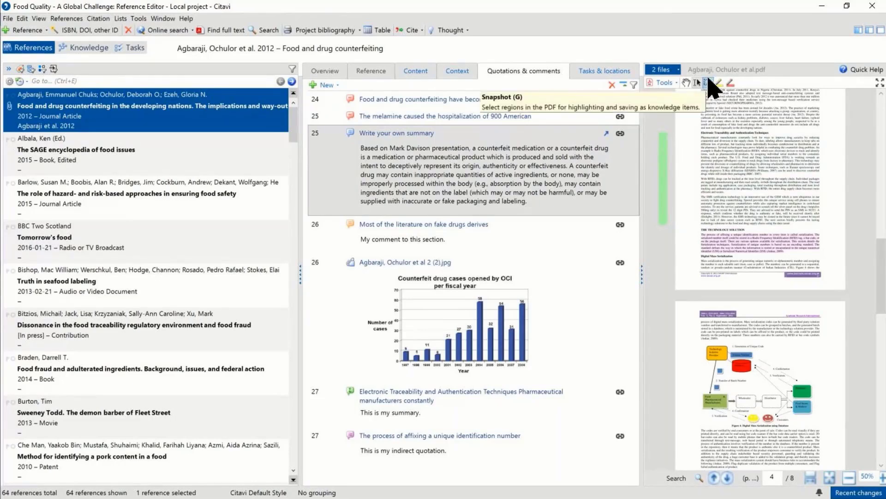
pyautogui.click(708, 83)
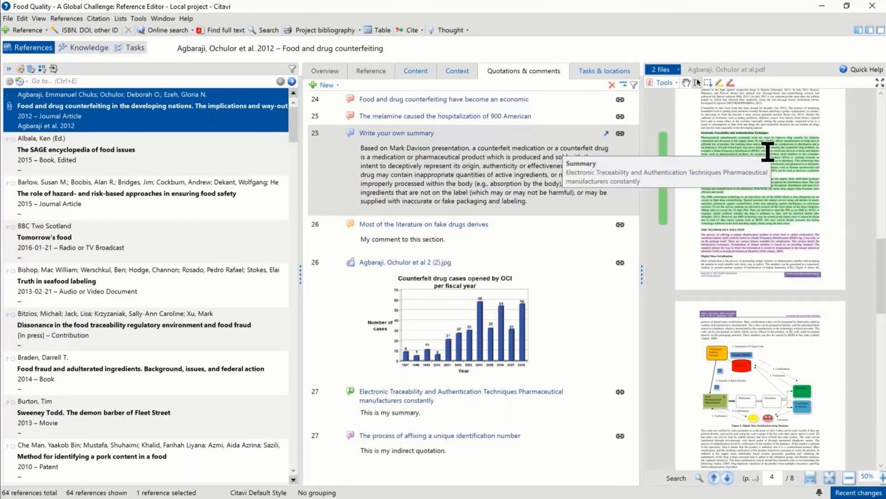
pyautogui.scroll(3, 736, 255)
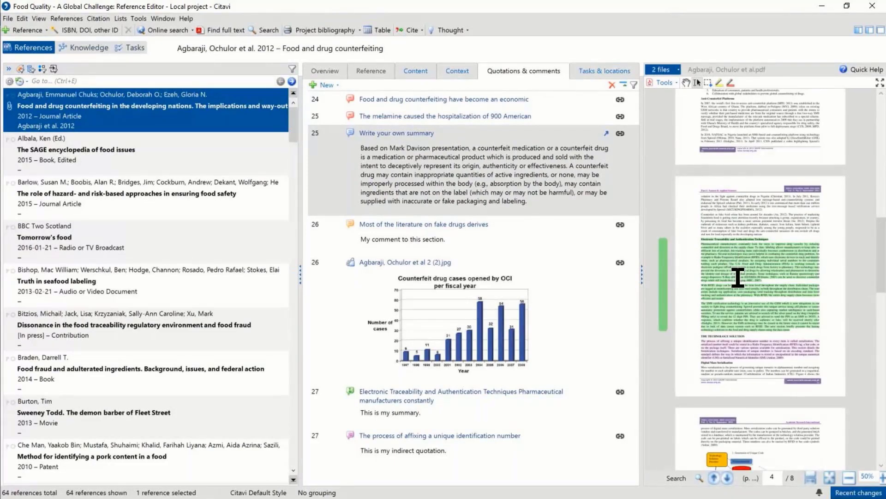
pyautogui.scroll(2, 736, 257)
pyautogui.scroll(3, 737, 250)
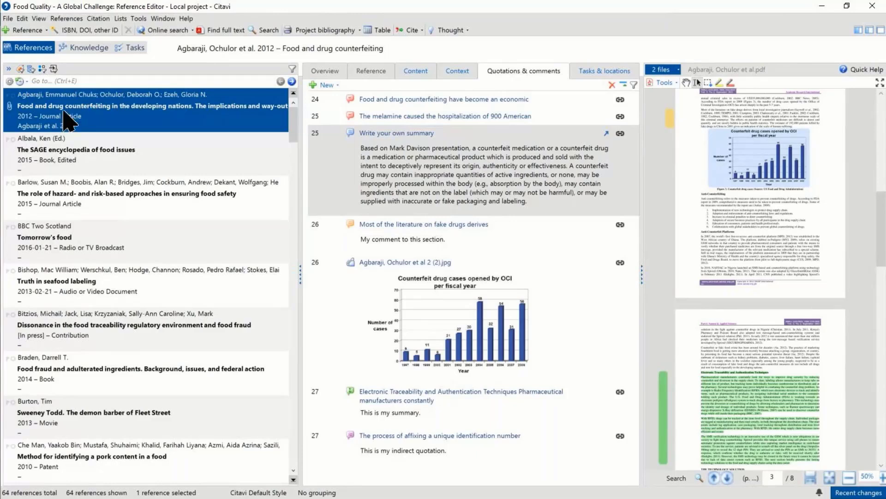
# Step: Show the direct quotation, the melamine highlight, the chart image quotation and the indirect quotation at their places in the PDF
pyautogui.click(75, 102)
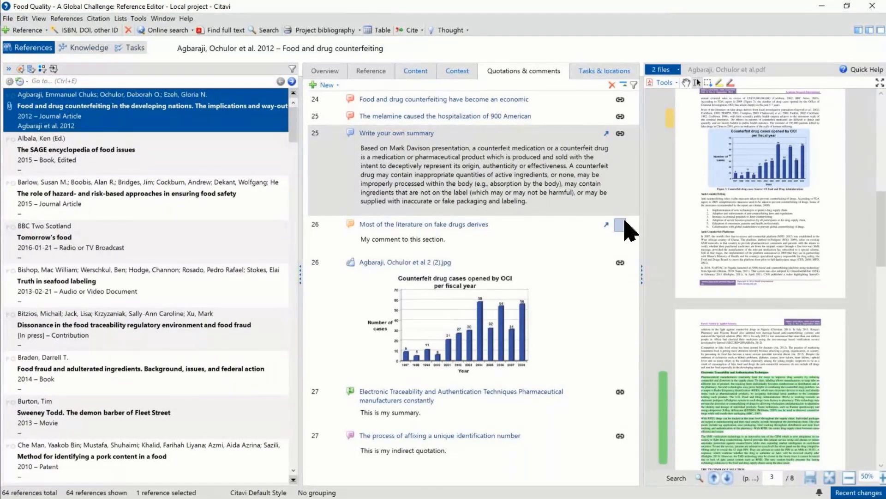
pyautogui.click(620, 134)
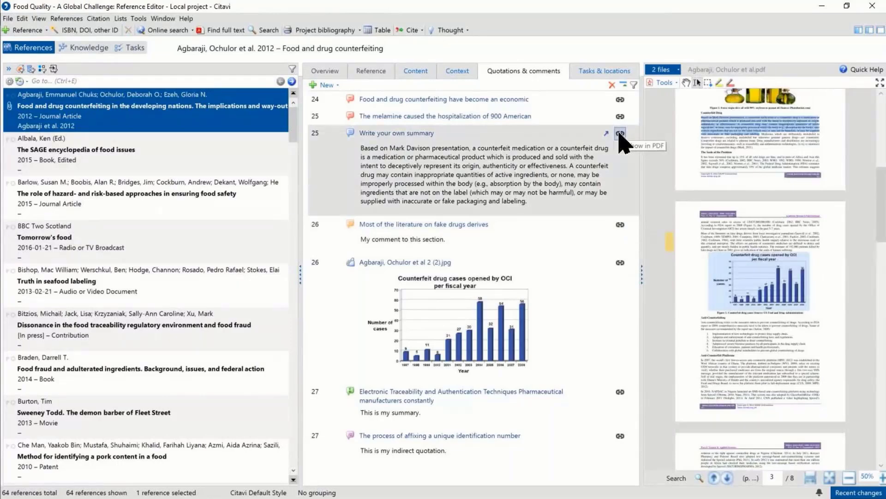
pyautogui.click(620, 117)
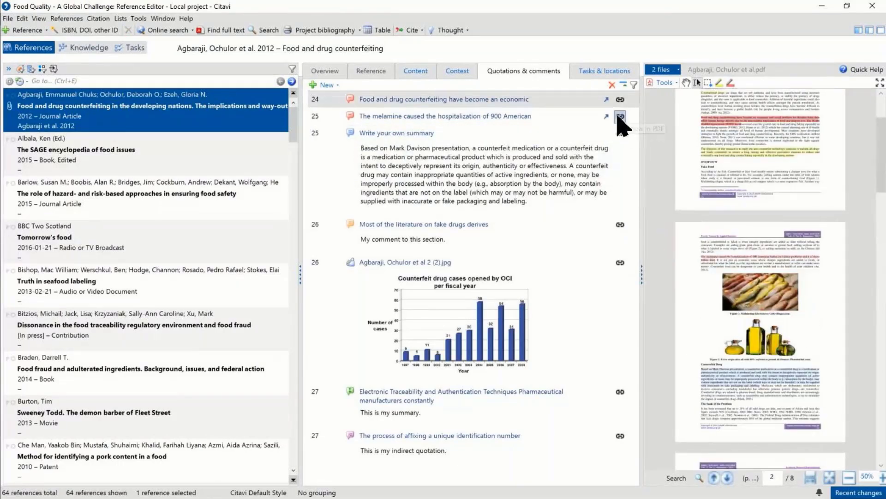
pyautogui.click(620, 134)
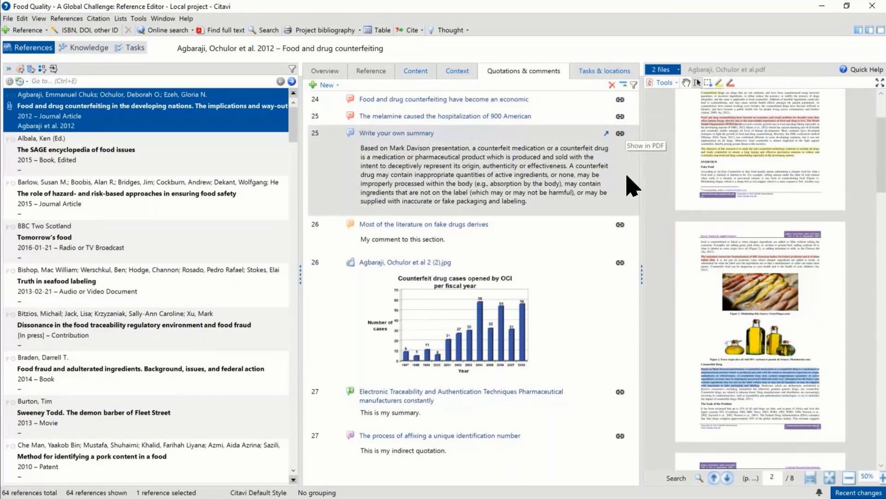
pyautogui.click(620, 262)
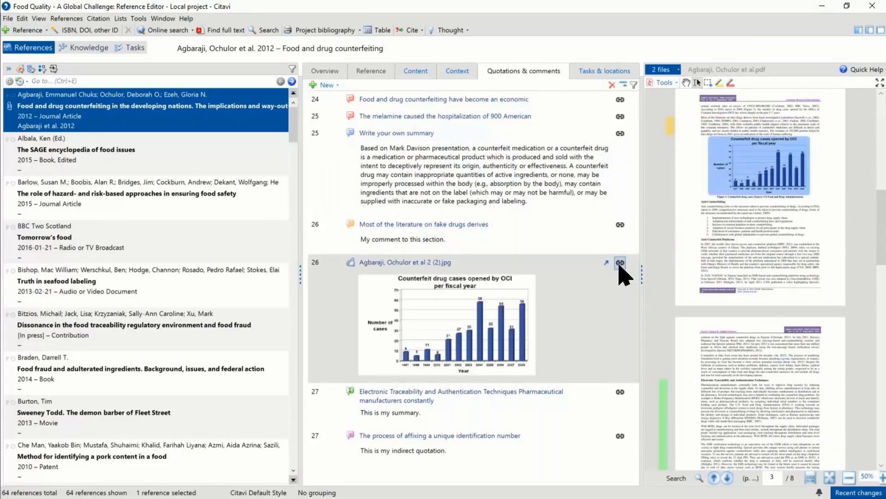
pyautogui.click(621, 436)
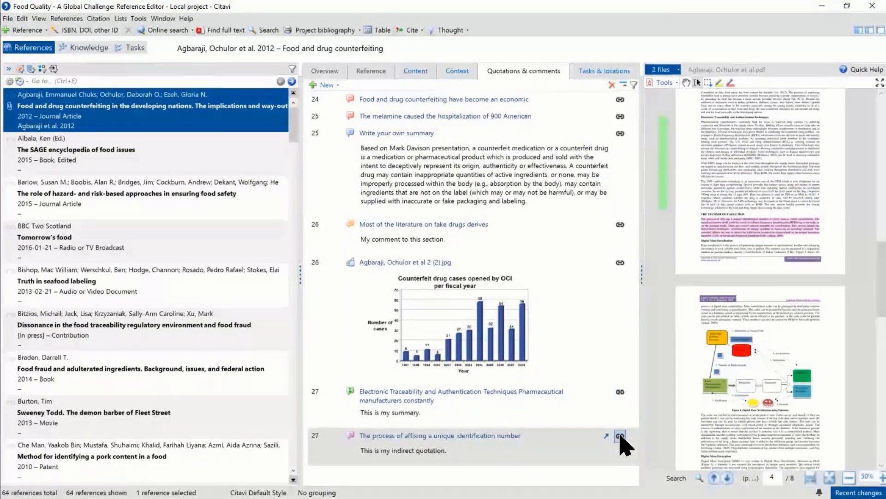
# Step: Open the category assignment from the counterfeiting article's context details and expand the whole category tree
pyautogui.click(459, 71)
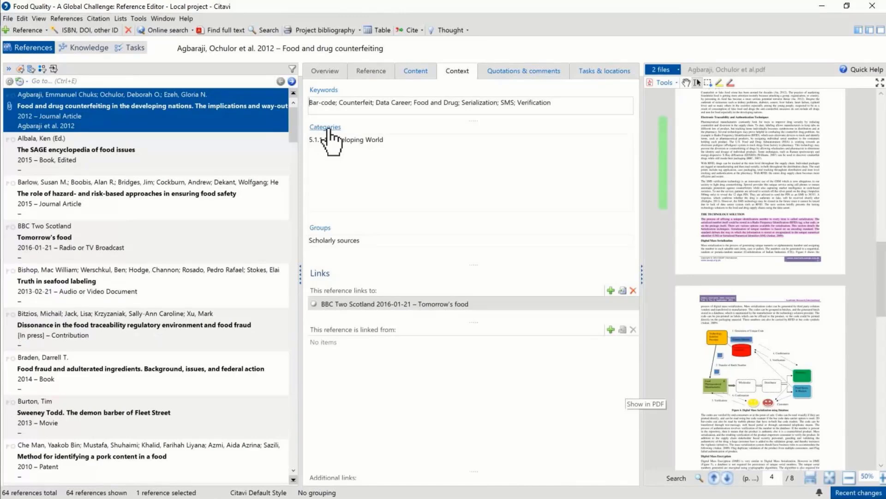
pyautogui.click(325, 128)
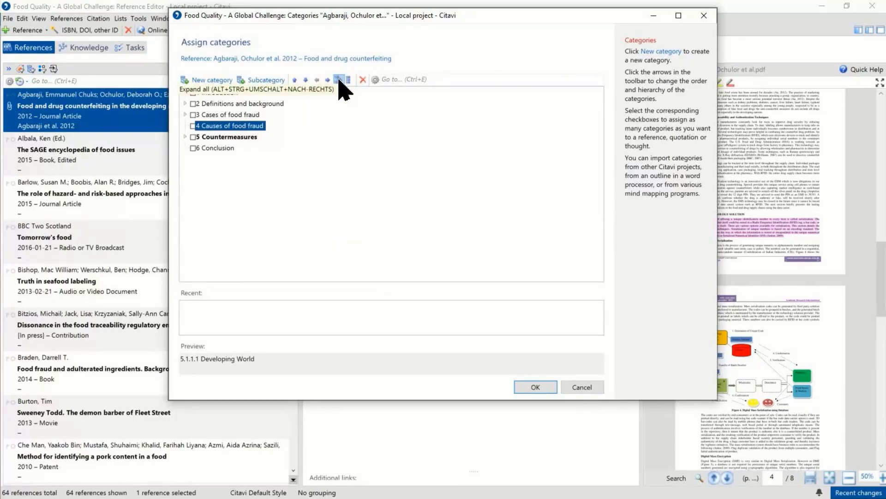
pyautogui.click(338, 80)
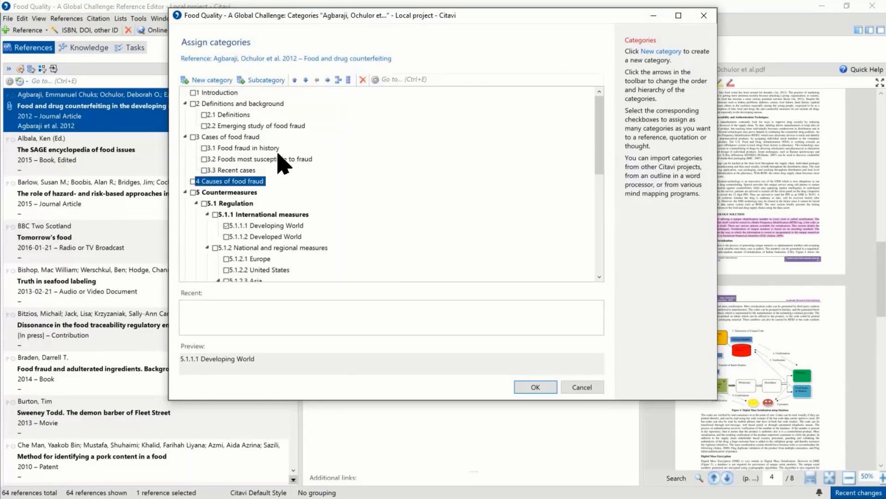
# Step: Look through the category outline and assign the category "4 Causes of food fraud" to the counterfeiting article
pyautogui.scroll(-2, 283, 161)
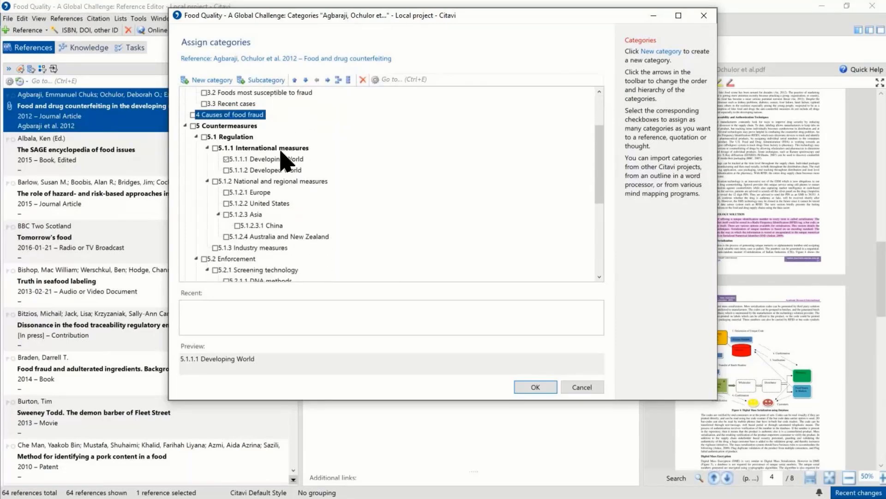
pyautogui.scroll(-3, 289, 163)
pyautogui.scroll(2, 293, 165)
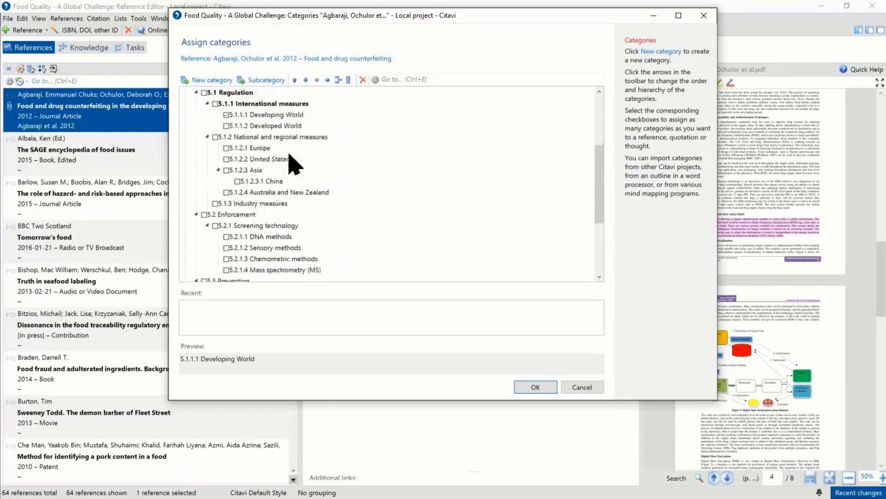
pyautogui.scroll(3, 293, 164)
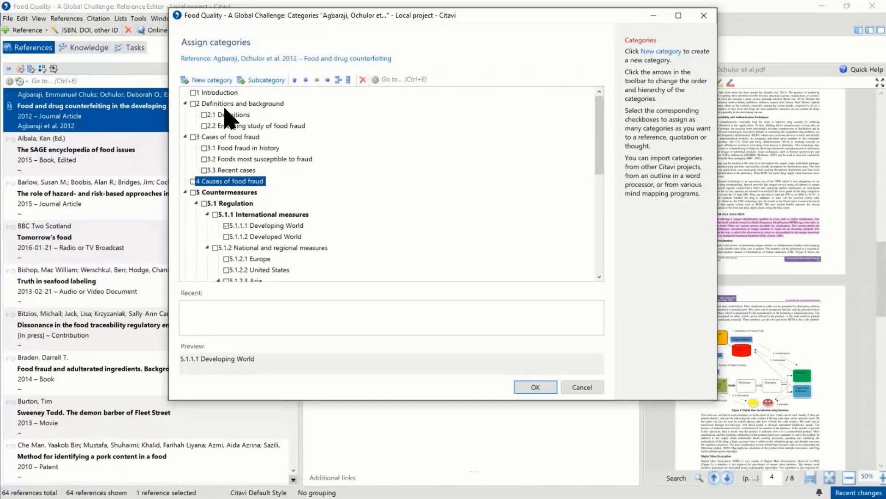
pyautogui.scroll(-4, 237, 203)
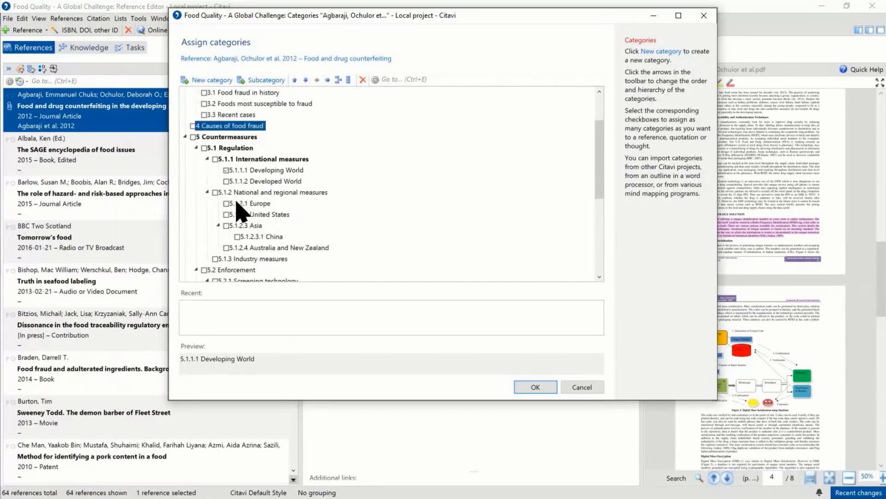
pyautogui.scroll(-3, 249, 209)
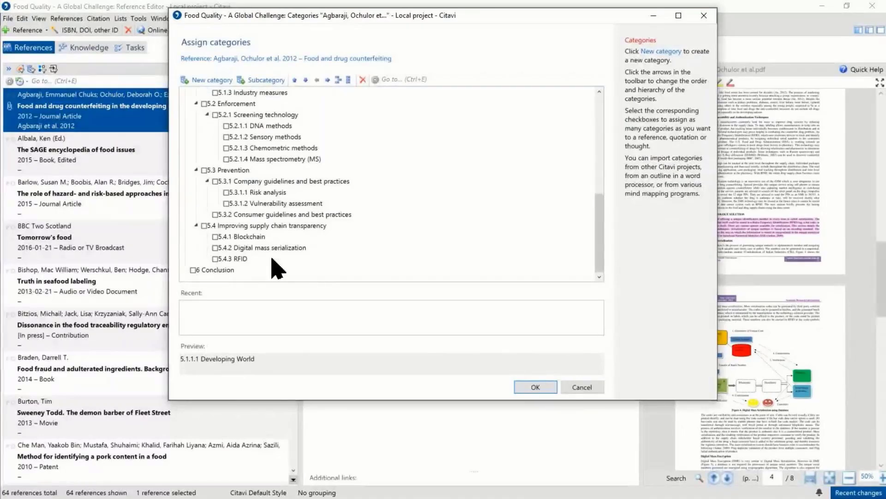
pyautogui.scroll(7, 277, 250)
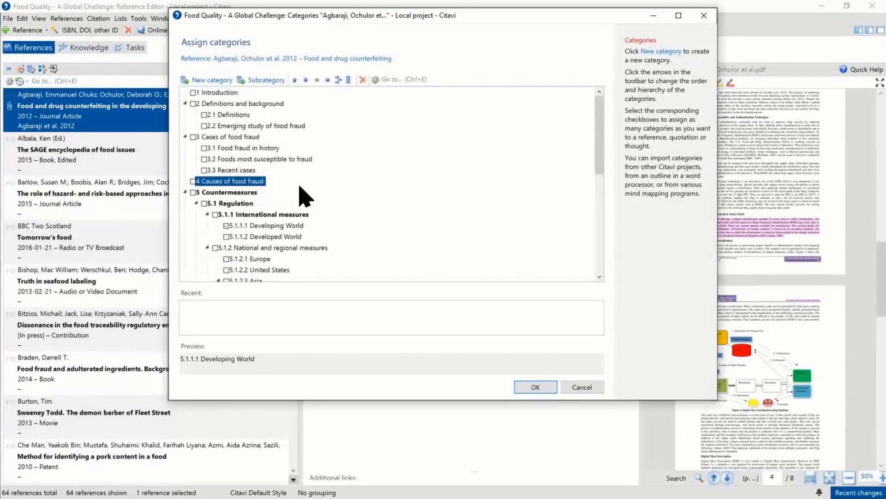
pyautogui.moveTo(307, 15); pyautogui.dragTo(362, 40)
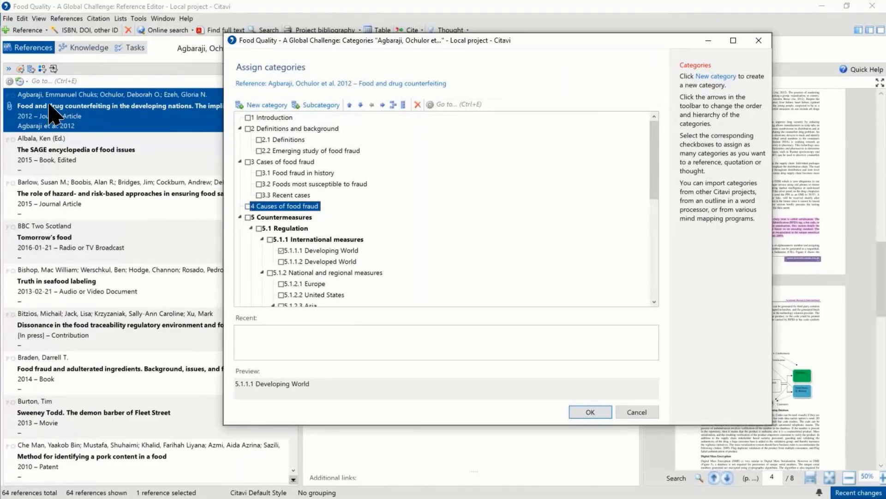
pyautogui.click(248, 206)
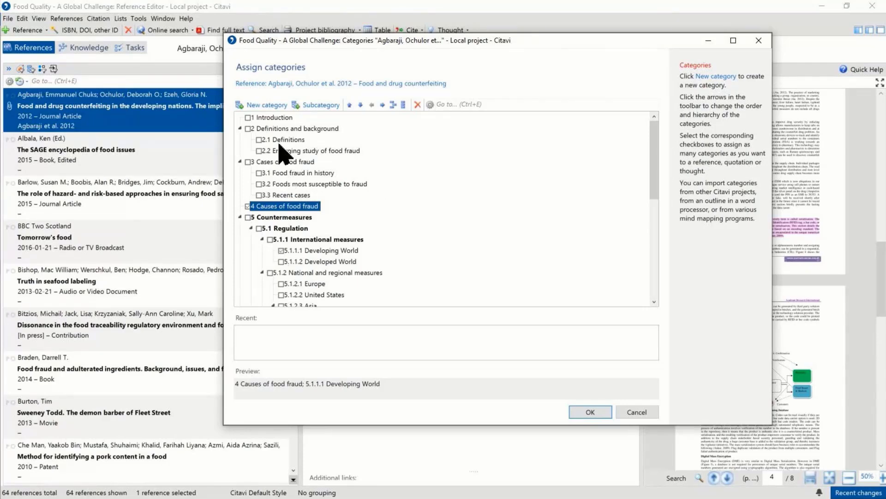
# Step: Add a subcategory named "Sub-Introduction" under "1 Introduction"
pyautogui.click(277, 118)
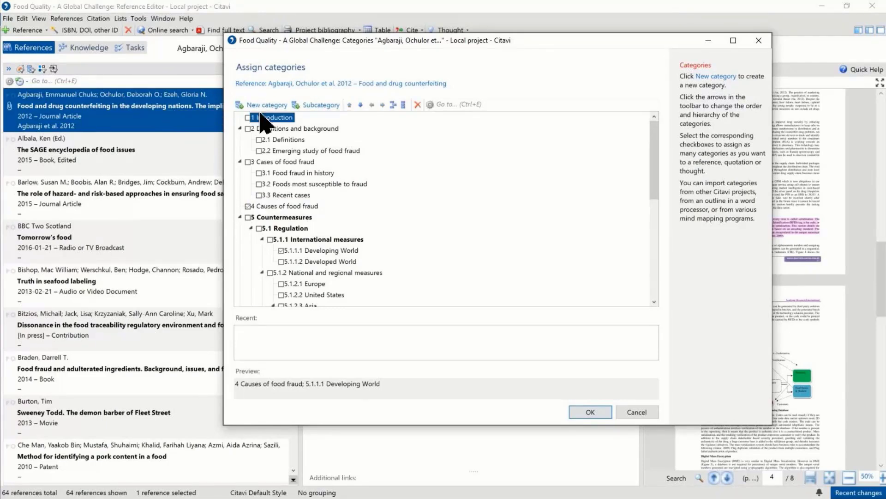
pyautogui.click(314, 105)
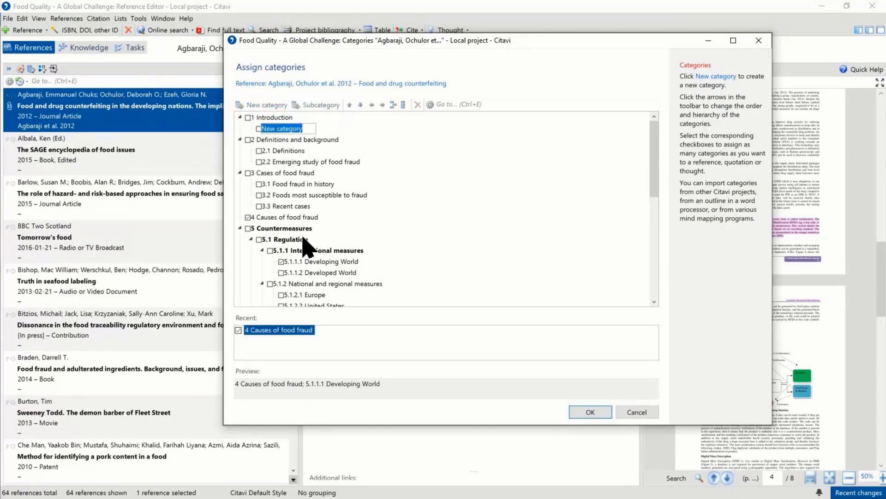
pyautogui.write('Sub-Int')
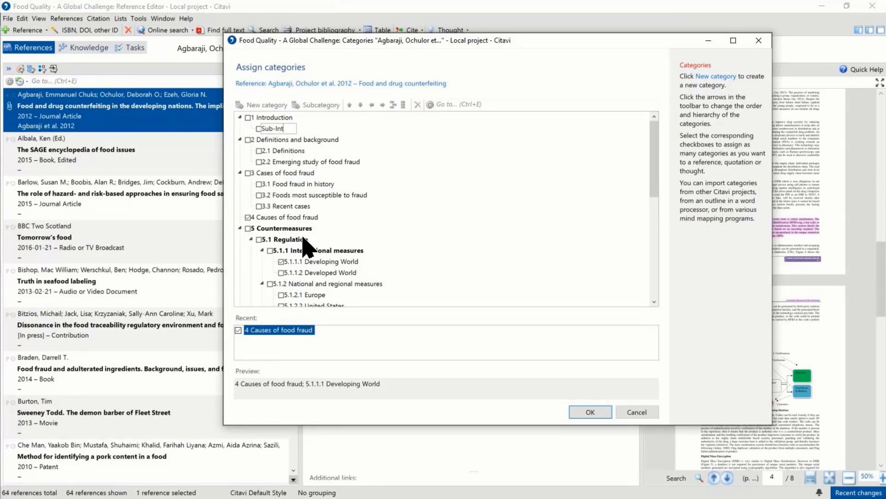
pyautogui.write('roduction')
pyautogui.press('Return')
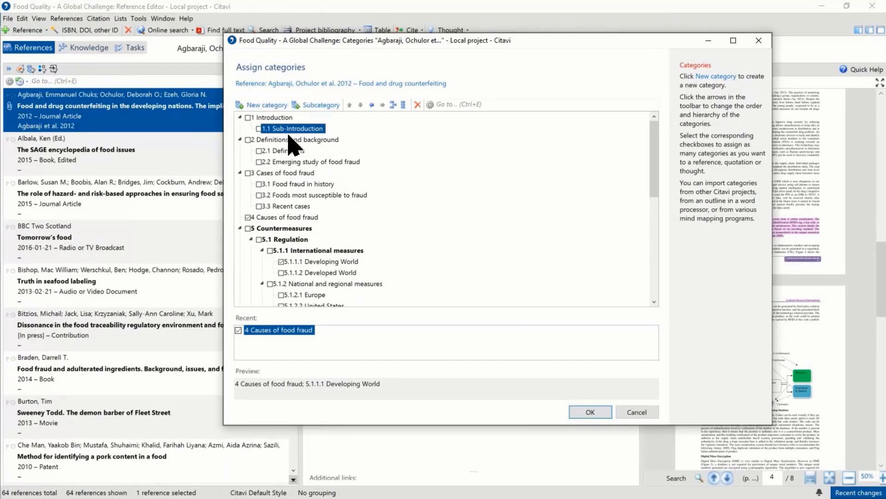
# Step: Promote "Sub-Introduction" to a main category, move it above "Introduction" and back below it
pyautogui.click(372, 105)
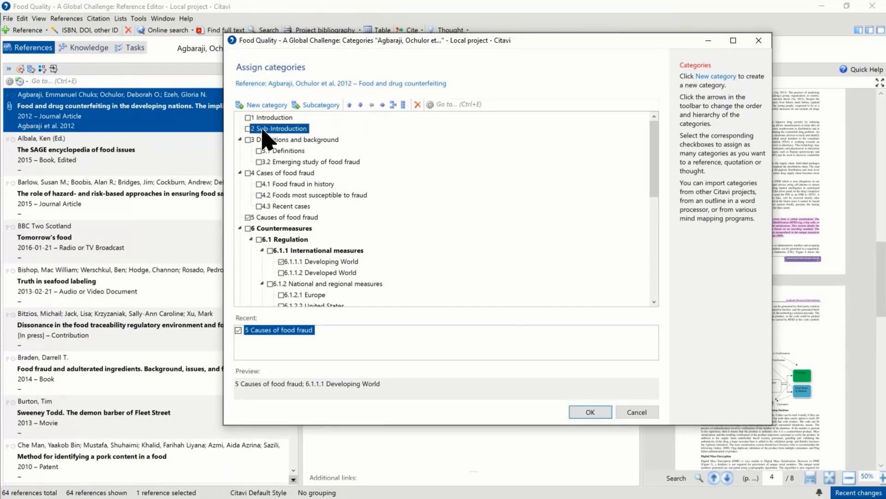
pyautogui.click(350, 106)
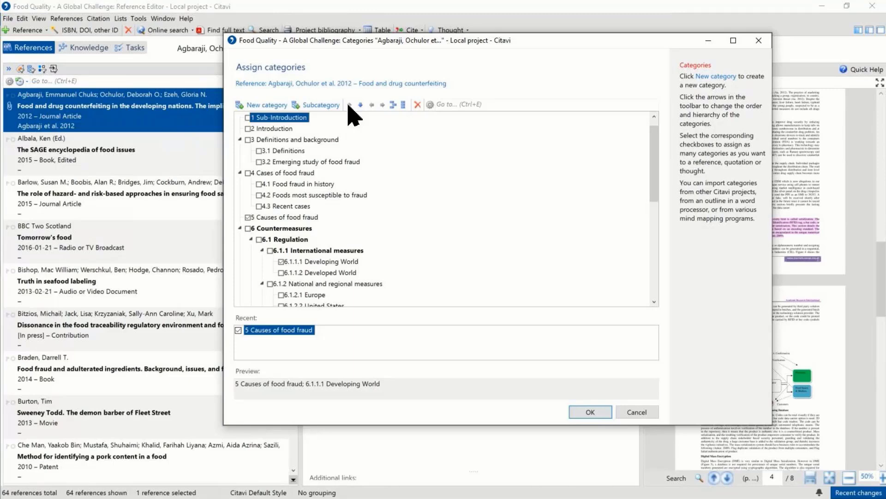
pyautogui.hotkey('ctrl', 'Down')
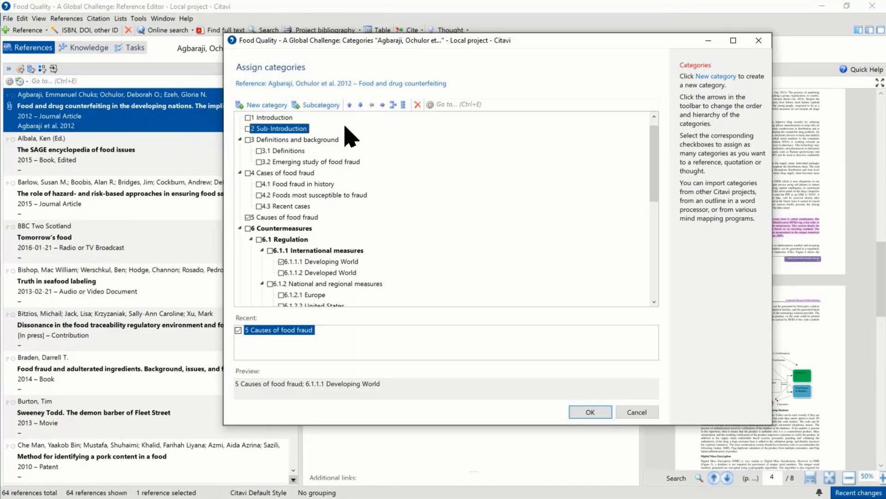
# Step: Delete the "Sub-Introduction" category and select "1 Introduction"
pyautogui.click(417, 104)
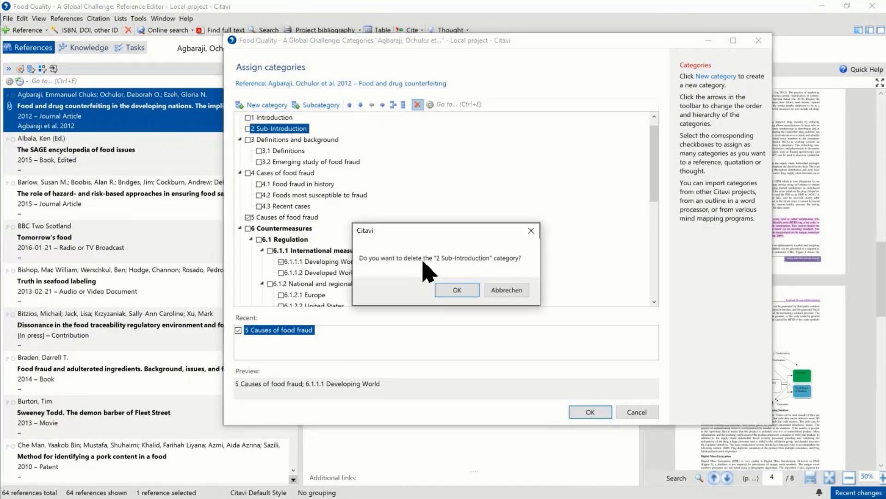
pyautogui.click(463, 293)
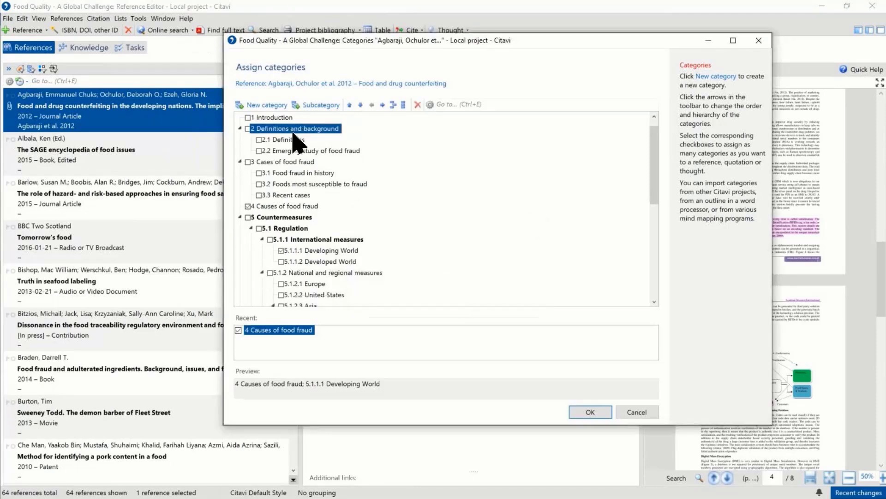
pyautogui.click(268, 119)
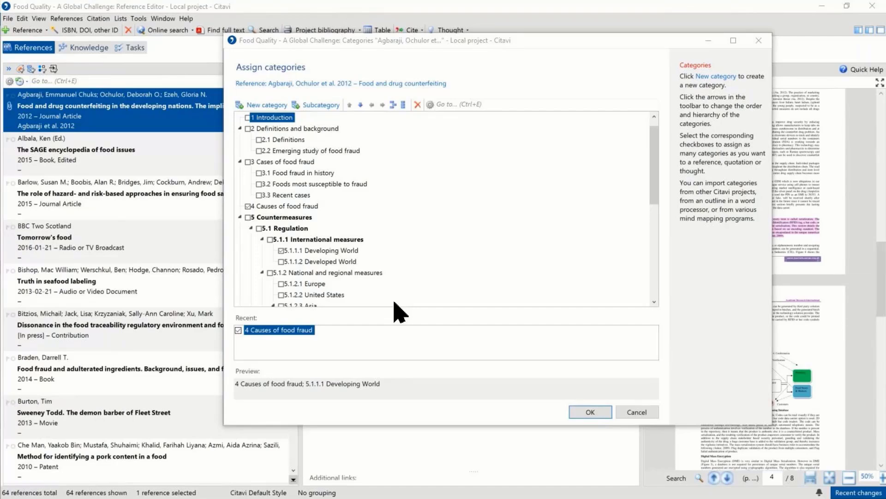
# Step: View the commands available for the "1 Introduction" category and save the article's category assignment
pyautogui.rightClick(448, 198)
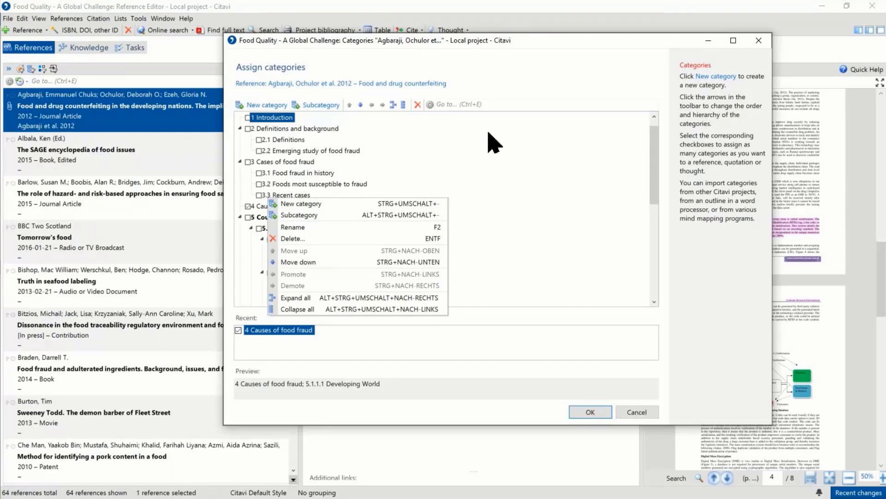
pyautogui.click(594, 413)
pyautogui.click(595, 413)
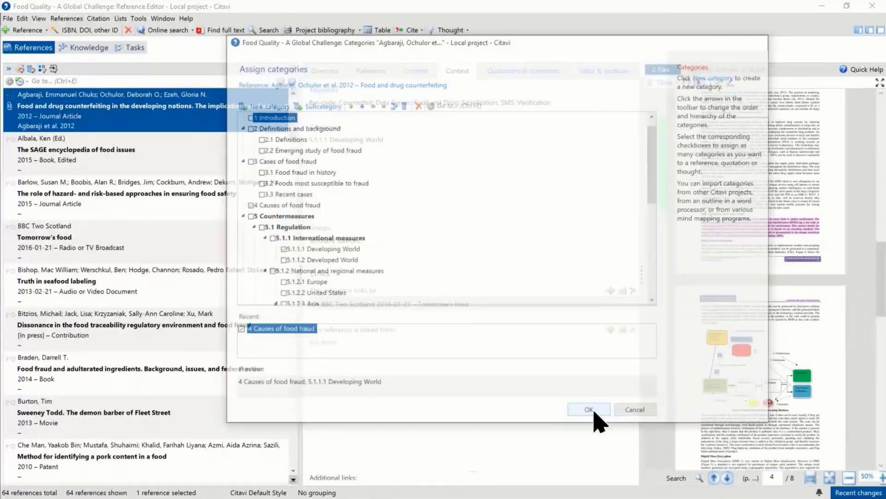
# Step: Show the category tree beside the reference list and widen it so the full category names can be read
pyautogui.click(30, 69)
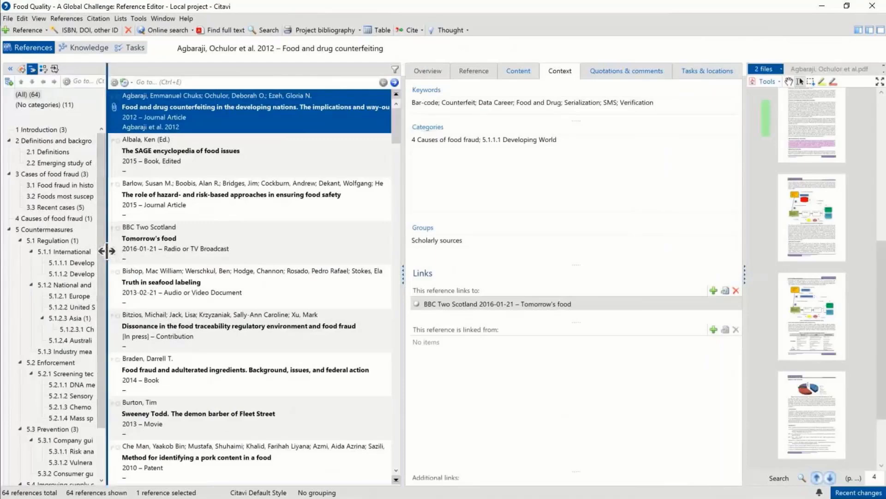
pyautogui.moveTo(103, 251); pyautogui.dragTo(207, 253)
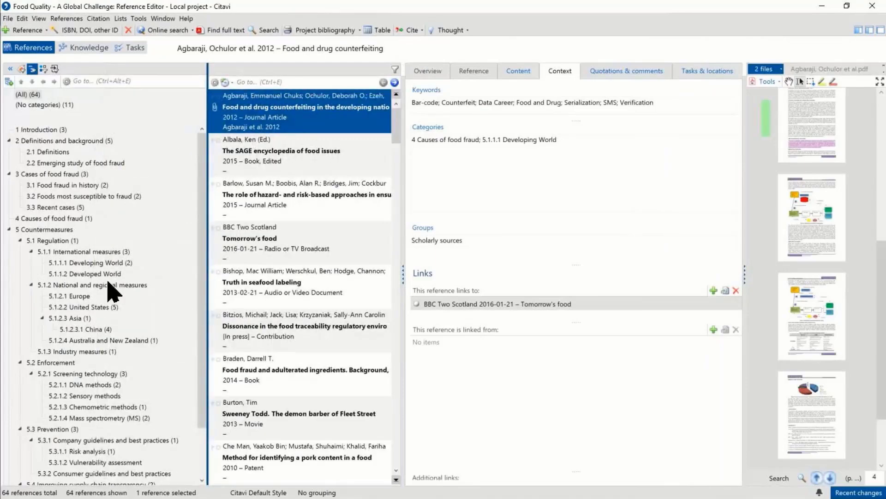
pyautogui.scroll(-2, 117, 436)
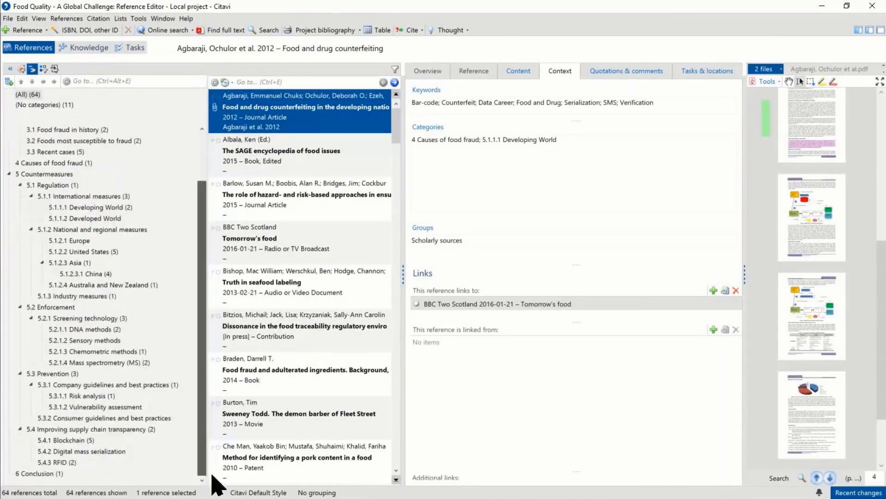
# Step: Filter the references by "6 Conclusion" and view the sources from which a category system can be imported
pyautogui.click(55, 474)
pyautogui.rightClick(47, 473)
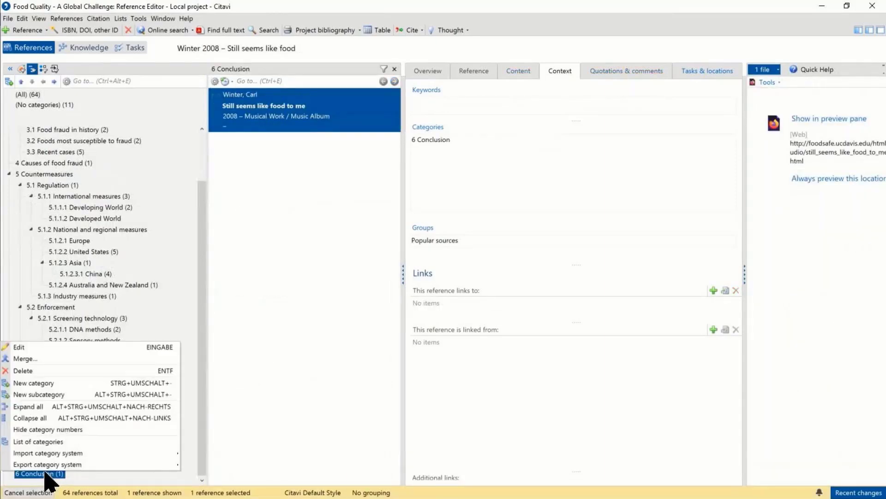
pyautogui.moveTo(51, 451)
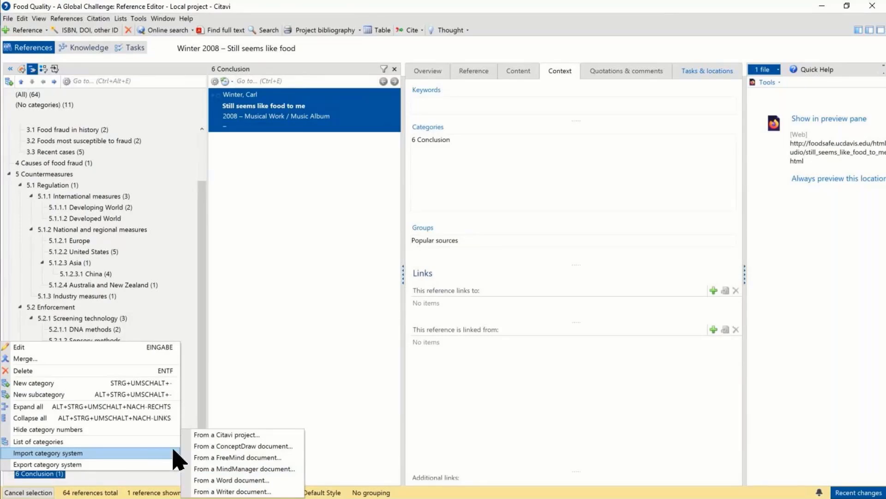
pyautogui.click(241, 334)
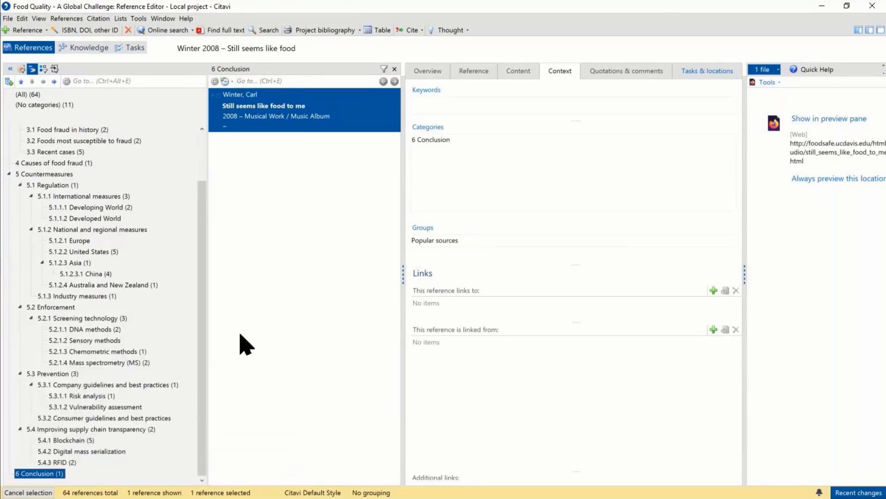
# Step: Hide the category tree and clear the "6 Conclusion" filter to list all references
pyautogui.click(10, 68)
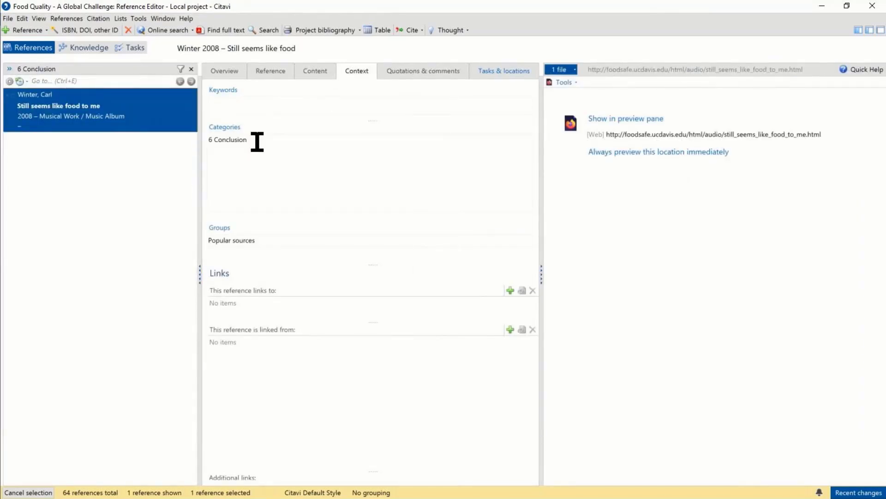
pyautogui.click(192, 70)
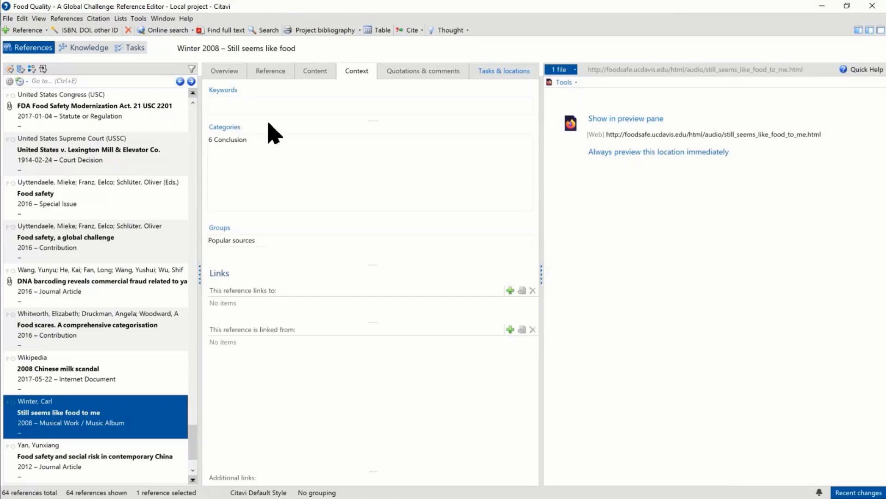
# Step: Open the PDF of the FDA Food Safety Modernization Act in a separate window and move that window aside
pyautogui.click(63, 116)
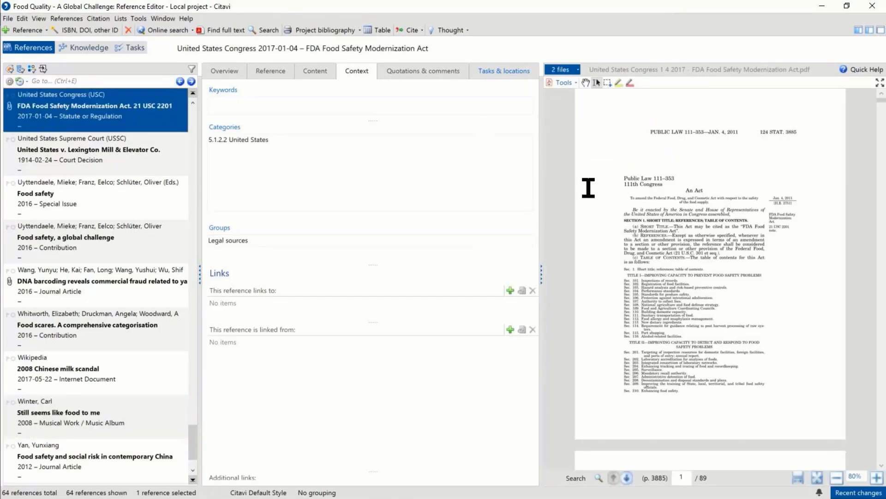
pyautogui.click(880, 83)
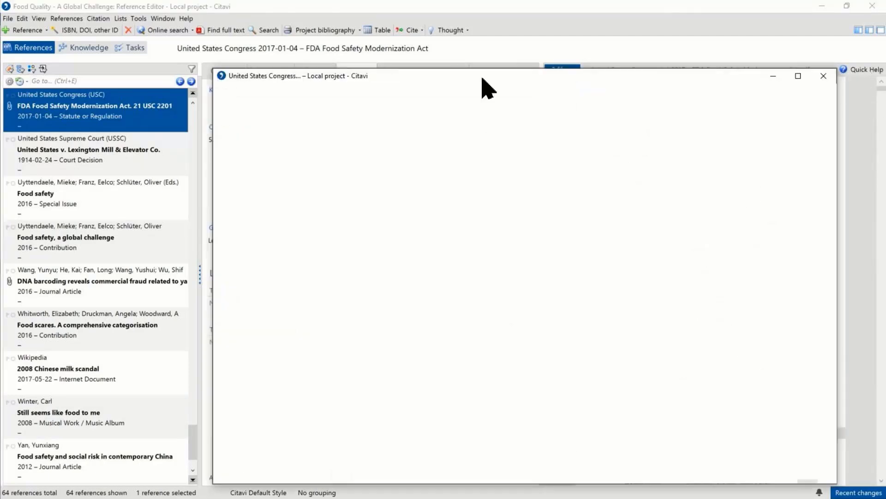
pyautogui.moveTo(481, 78); pyautogui.dragTo(494, 114)
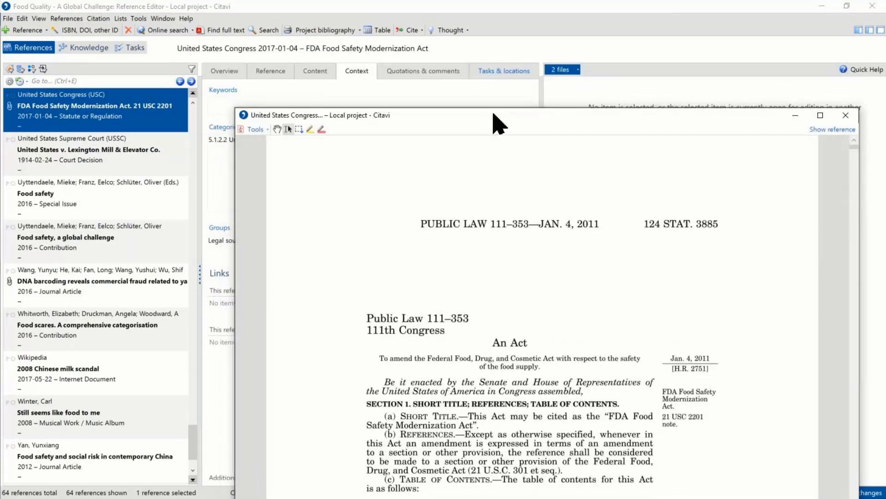
# Step: Open the PDF of "DNA barcoding reveals commercial fraud" in a separate window and move it so the whole window is visible
pyautogui.click(67, 292)
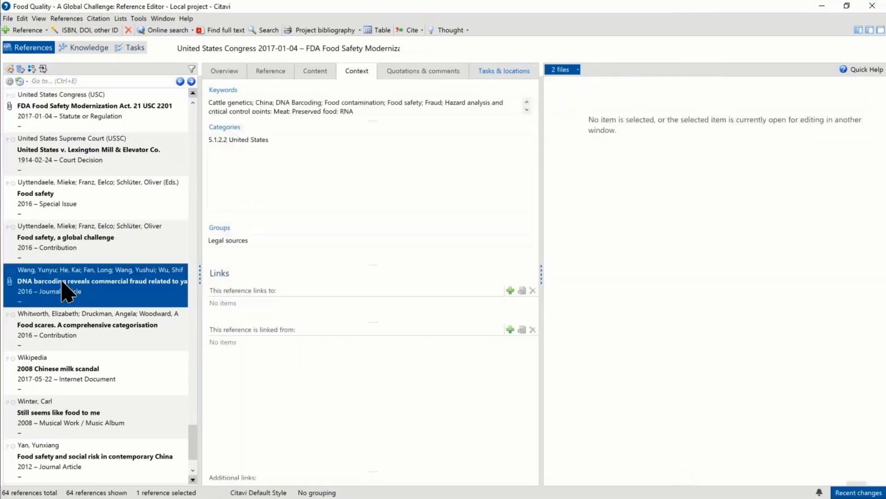
pyautogui.click(880, 83)
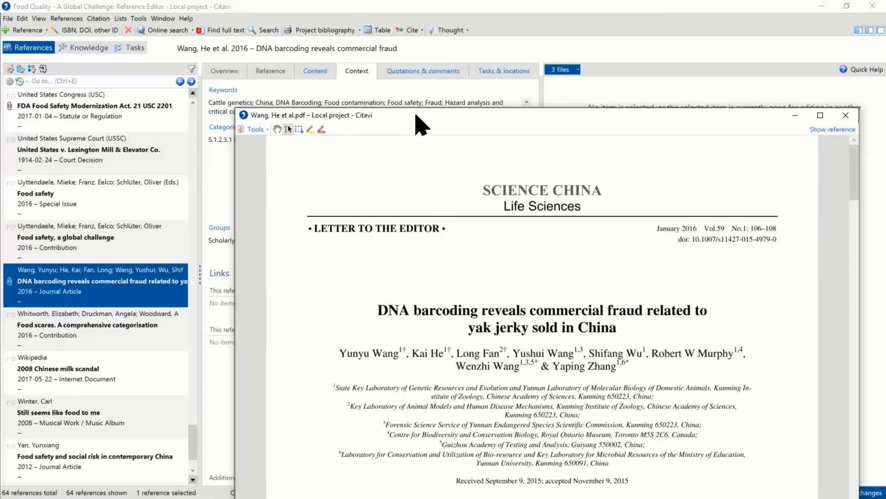
pyautogui.moveTo(415, 115); pyautogui.dragTo(415, 58)
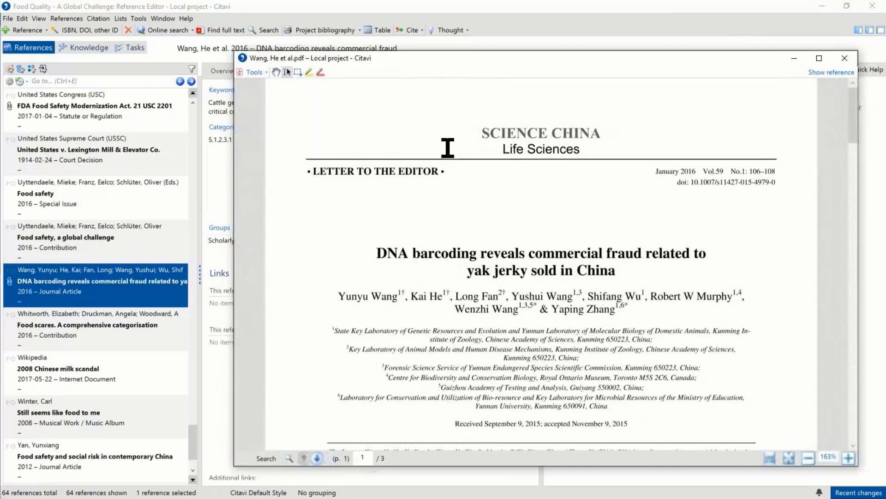
# Step: Open the FDA Food Safety Modernization Act PDF in its own window again and arrange it with the DNA barcoding window
pyautogui.click(98, 111)
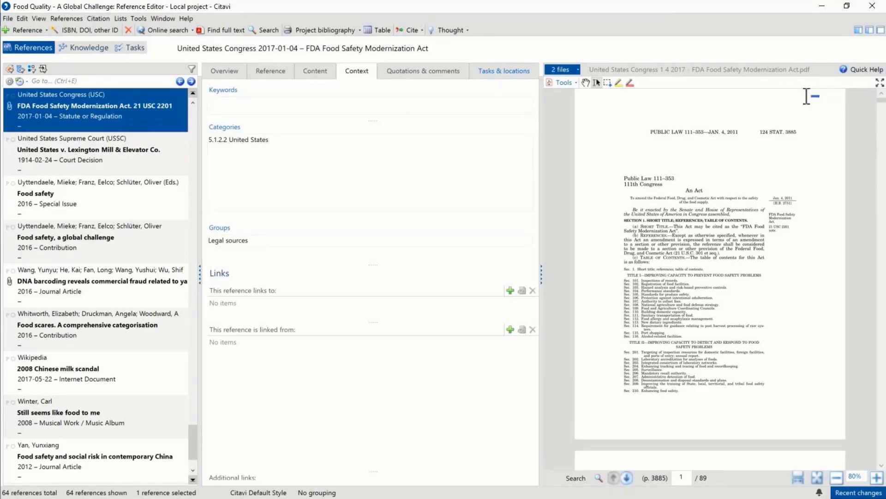
pyautogui.click(879, 82)
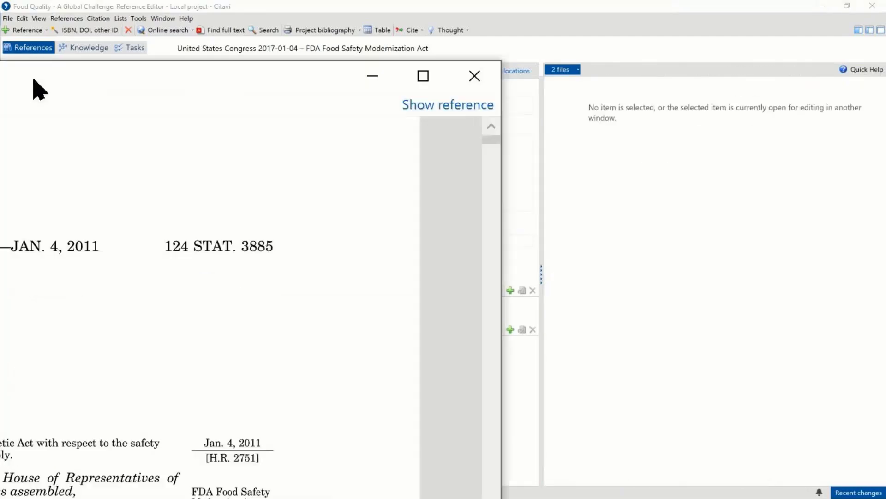
pyautogui.moveTo(33, 78); pyautogui.dragTo(603, 78)
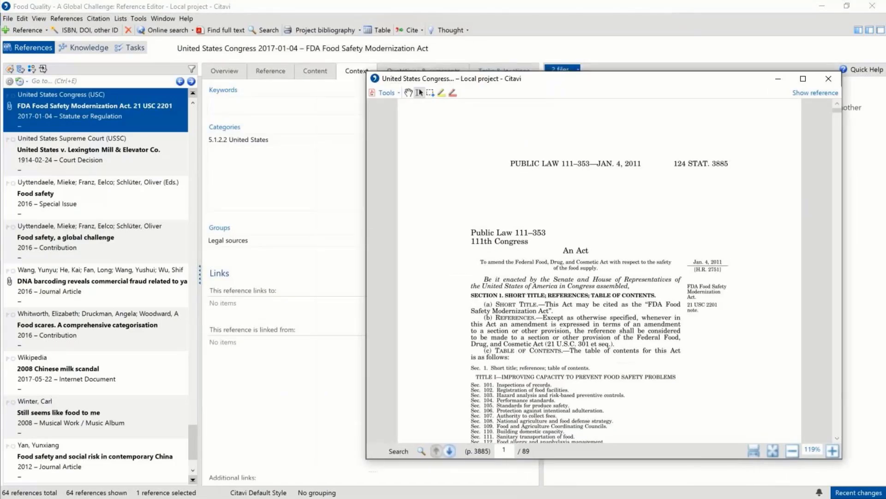
pyautogui.moveTo(368, 63); pyautogui.dragTo(352, 155)
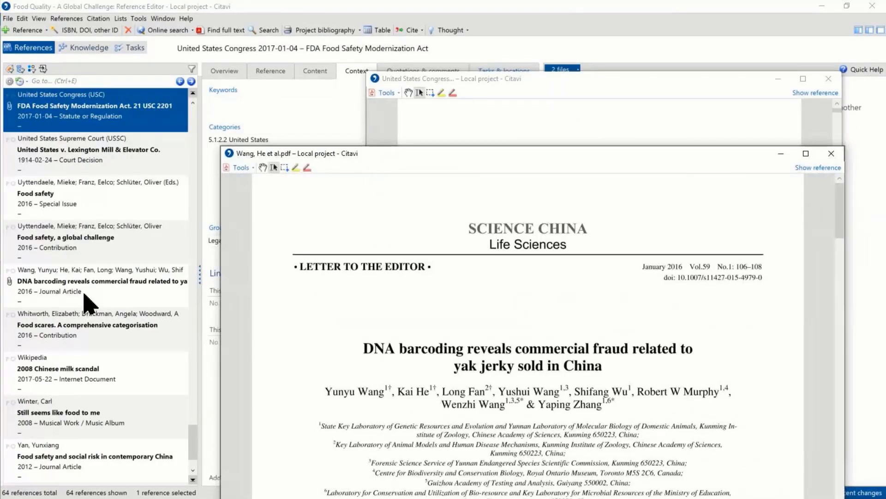
# Step: Open the PDF of "Food safety, food fraud, and food defense" in a third window and stagger the PDF windows so all title bars show
pyautogui.scroll(-1, 99, 296)
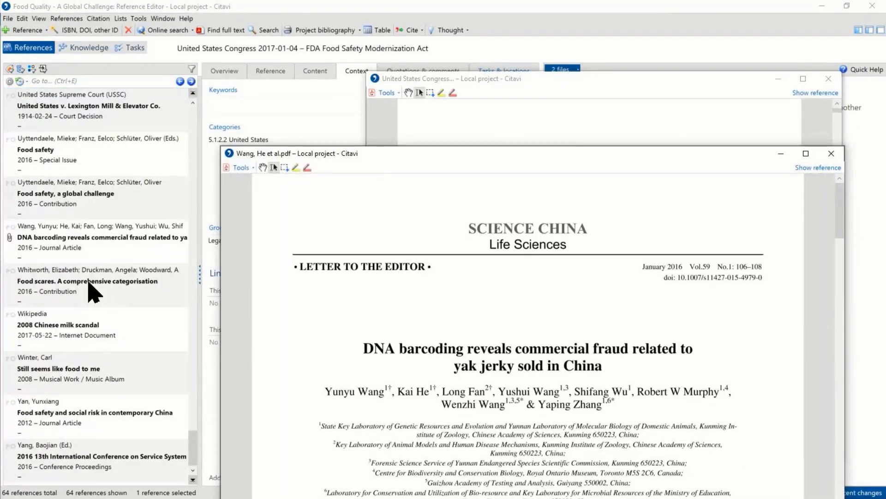
pyautogui.scroll(8, 93, 301)
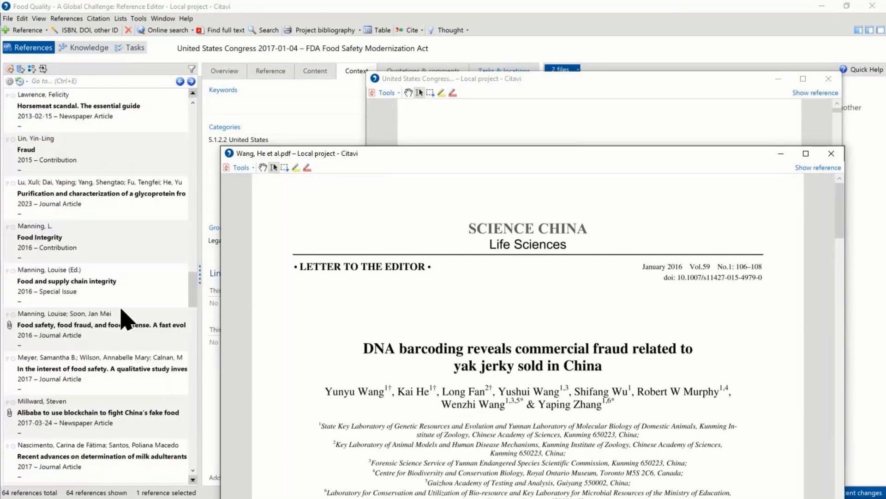
pyautogui.click(86, 337)
pyautogui.click(86, 337)
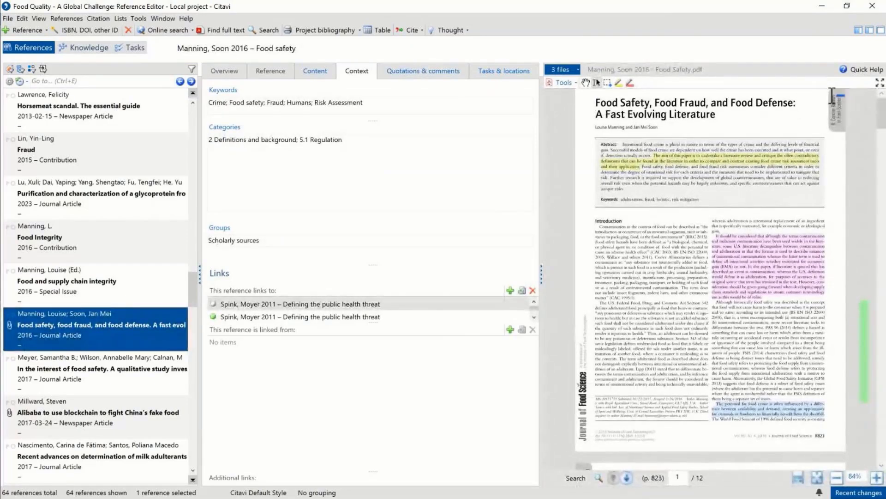
pyautogui.scroll(-1, 880, 73)
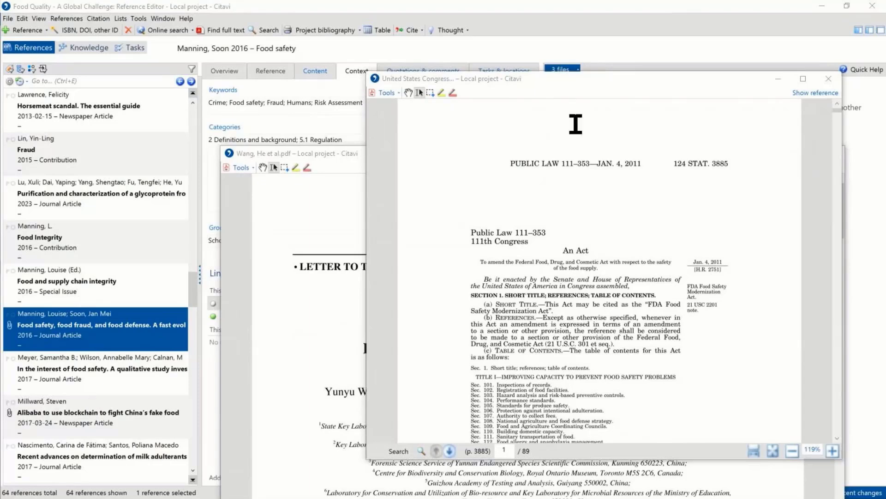
pyautogui.moveTo(572, 77); pyautogui.dragTo(557, 225)
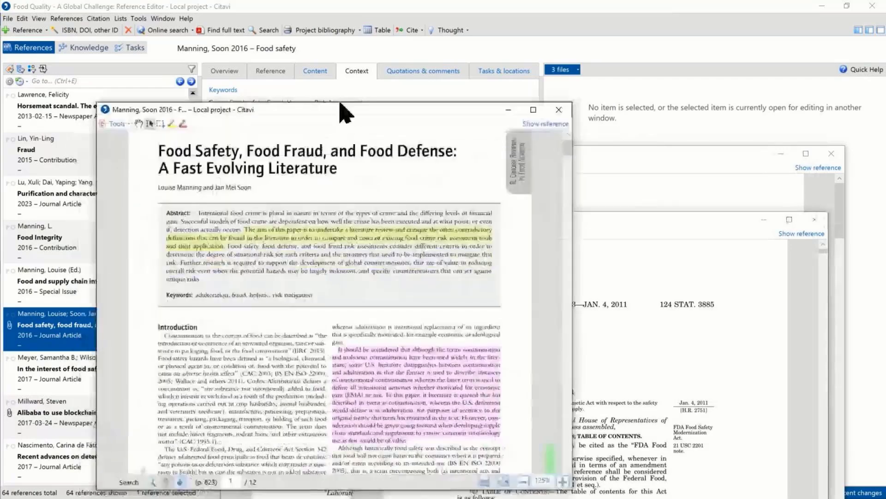
pyautogui.moveTo(340, 104); pyautogui.dragTo(392, 304)
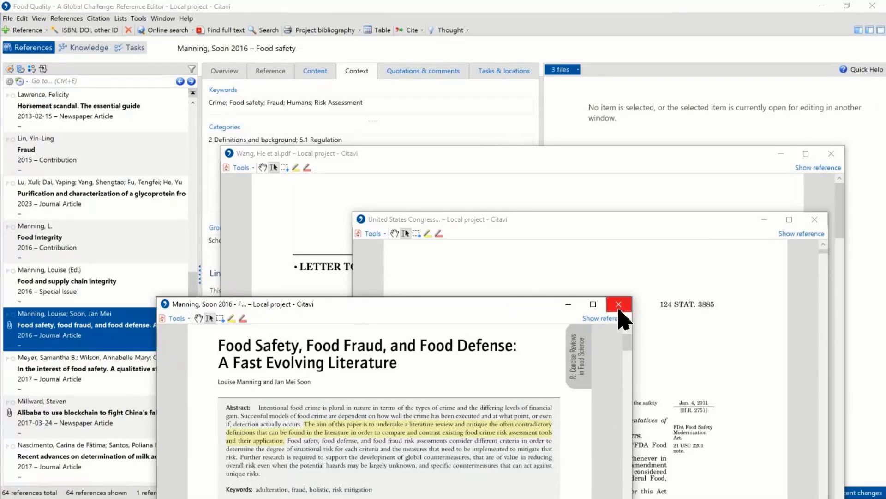
# Step: Close all three separate PDF windows and show the quotations and comments of "Food safety, food fraud, and food defense"
pyautogui.click(618, 304)
pyautogui.click(814, 219)
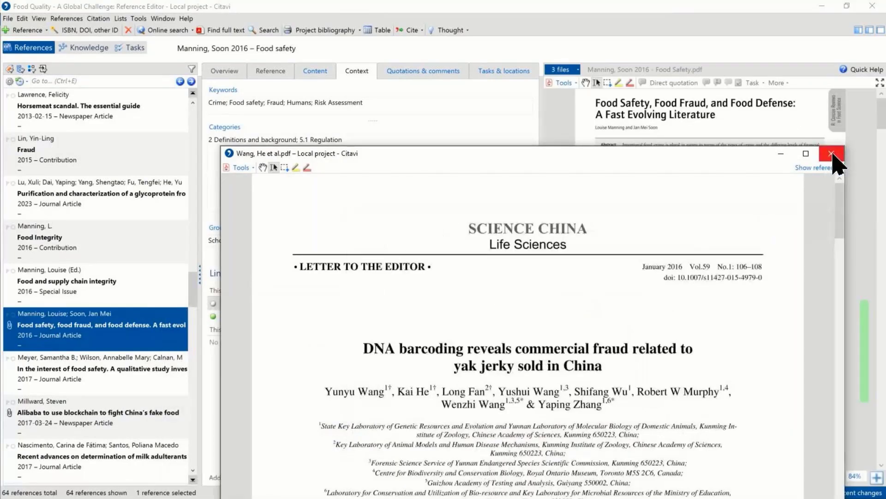
pyautogui.click(833, 153)
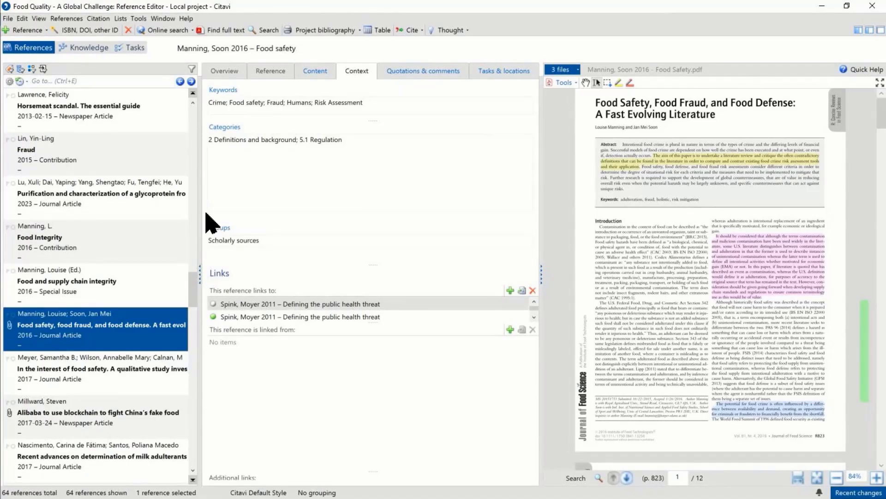
pyautogui.click(417, 74)
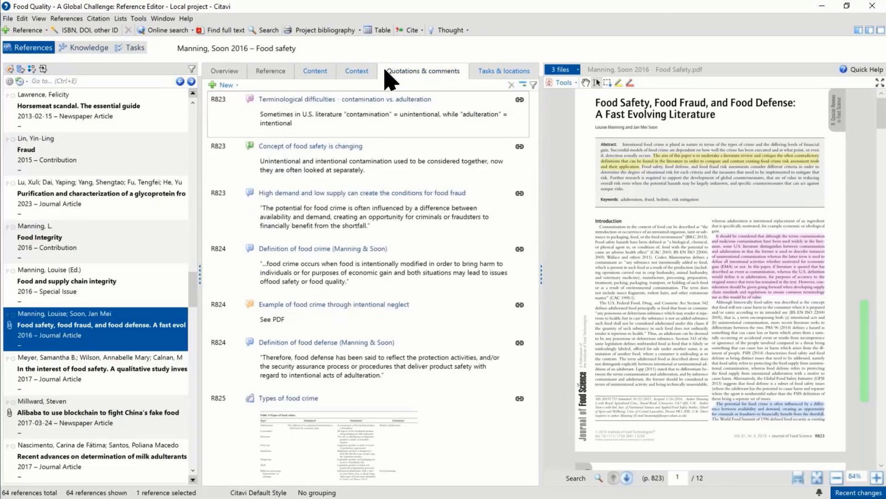
# Step: Show the category tree beside the reference list and widen both so the full category names can be read
pyautogui.click(20, 69)
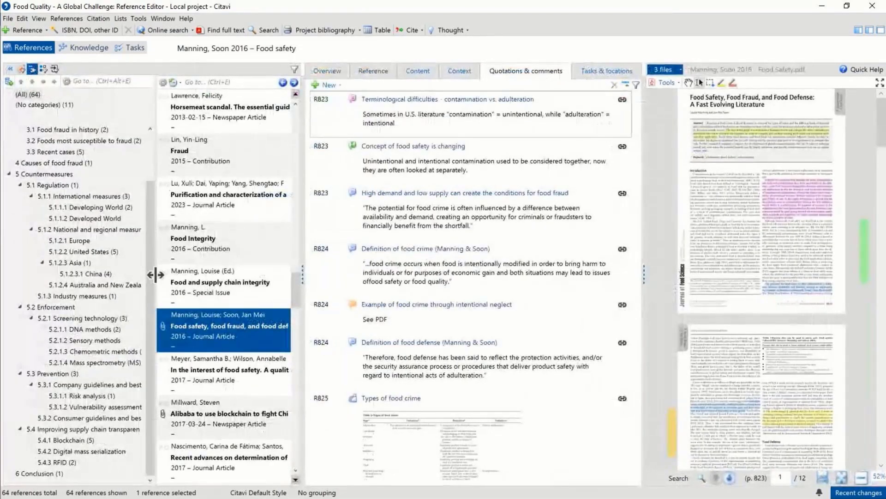
pyautogui.moveTo(155, 275); pyautogui.dragTo(192, 276)
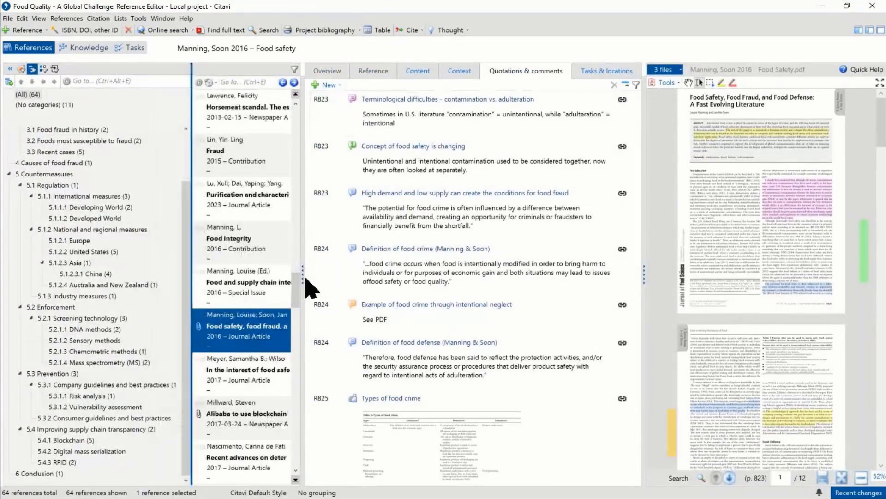
pyautogui.moveTo(303, 283); pyautogui.dragTo(344, 309)
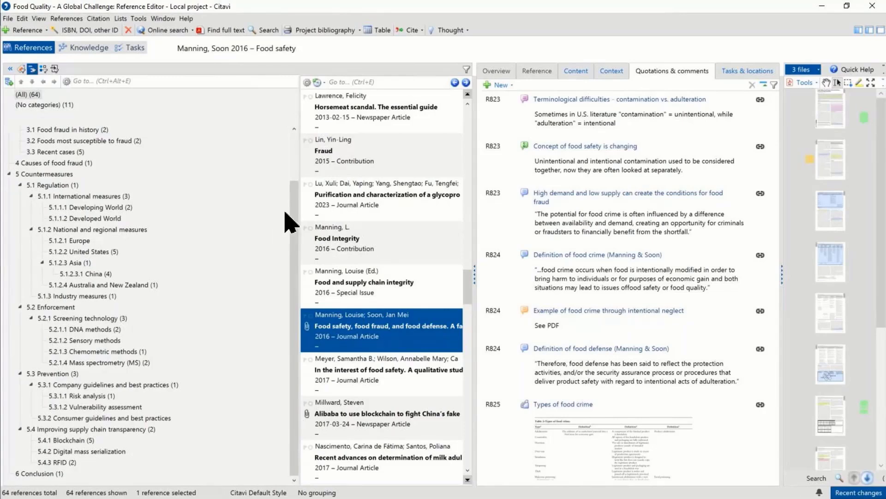
# Step: Add a top-level category named "Paper 1" and move it above "Introduction"
pyautogui.scroll(2, 285, 213)
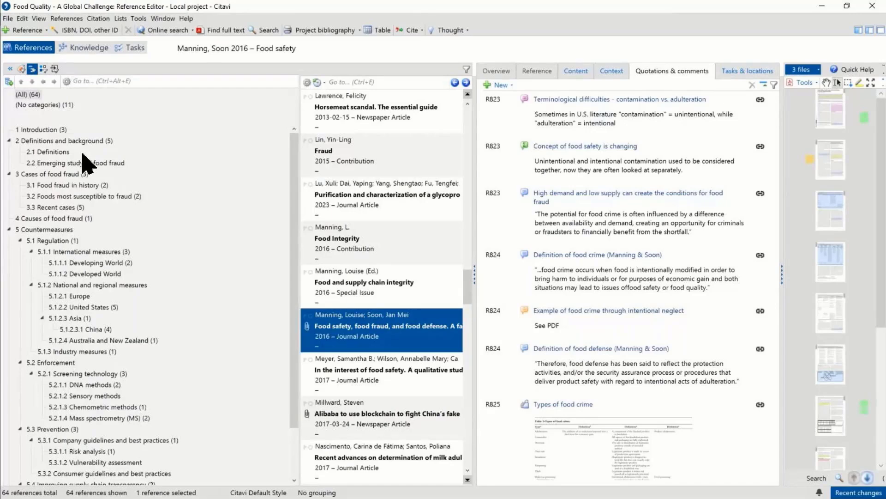
pyautogui.click(37, 131)
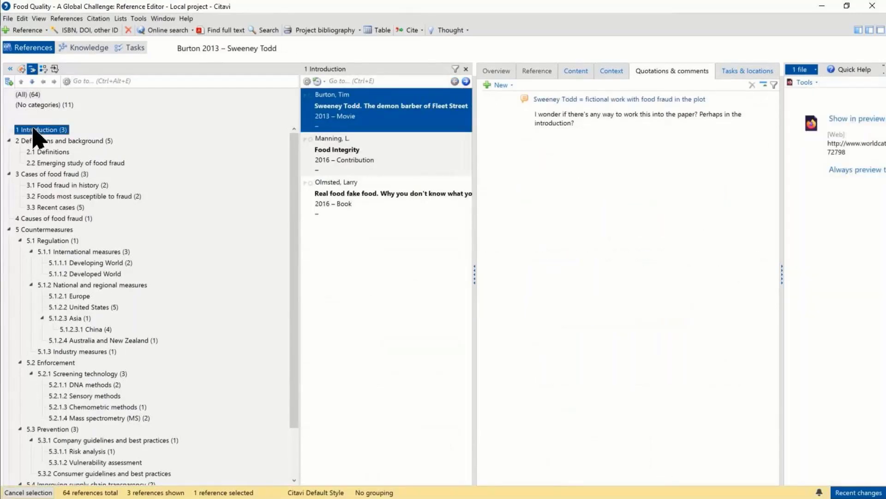
pyautogui.click(8, 82)
pyautogui.click(29, 92)
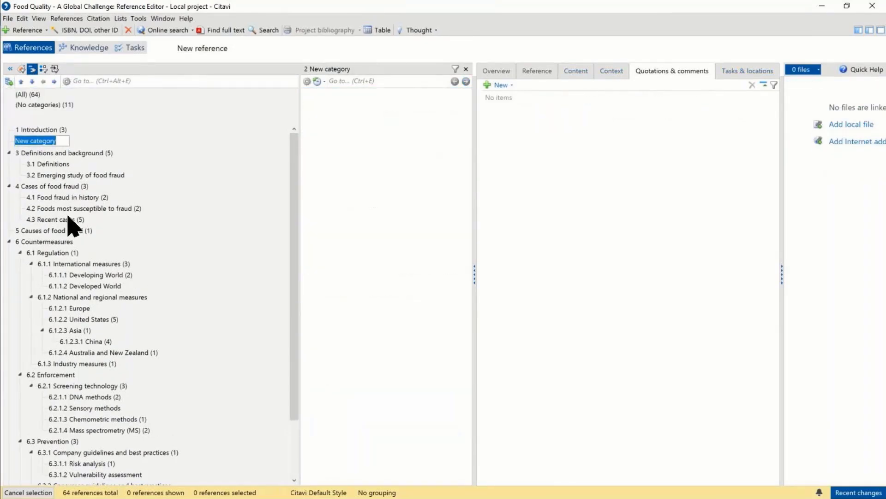
pyautogui.write('Paper 1')
pyautogui.press('Return')
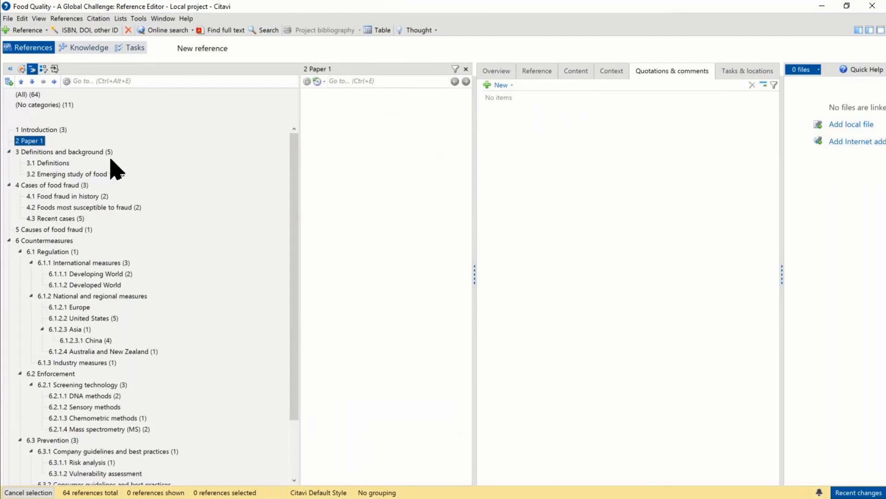
pyautogui.click(21, 81)
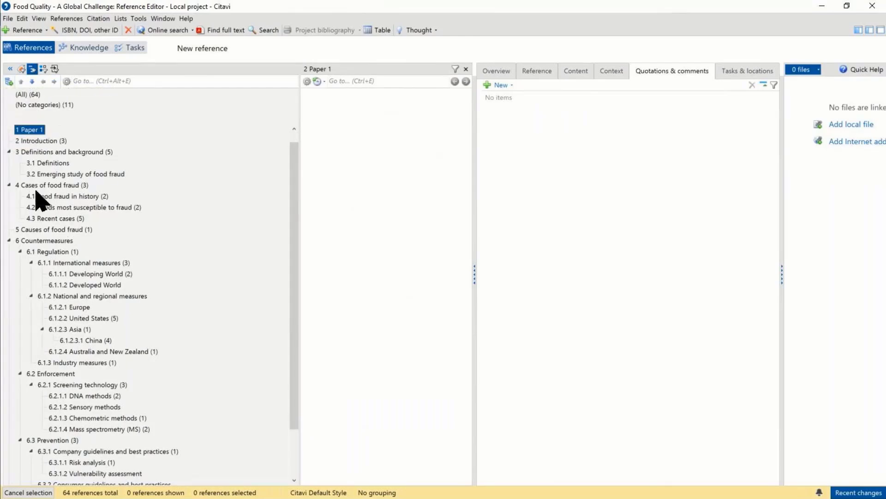
# Step: Add another top-level category named "Dissertation" directly below "Paper 1"
pyautogui.click(9, 82)
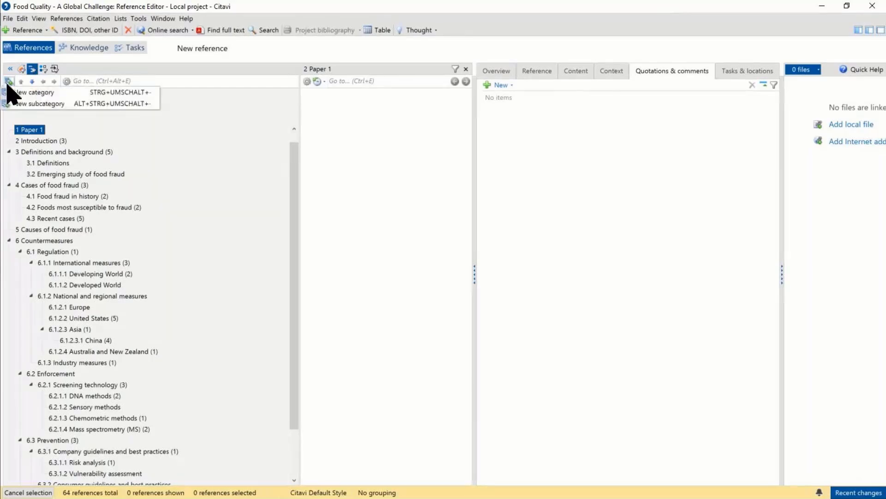
pyautogui.click(24, 92)
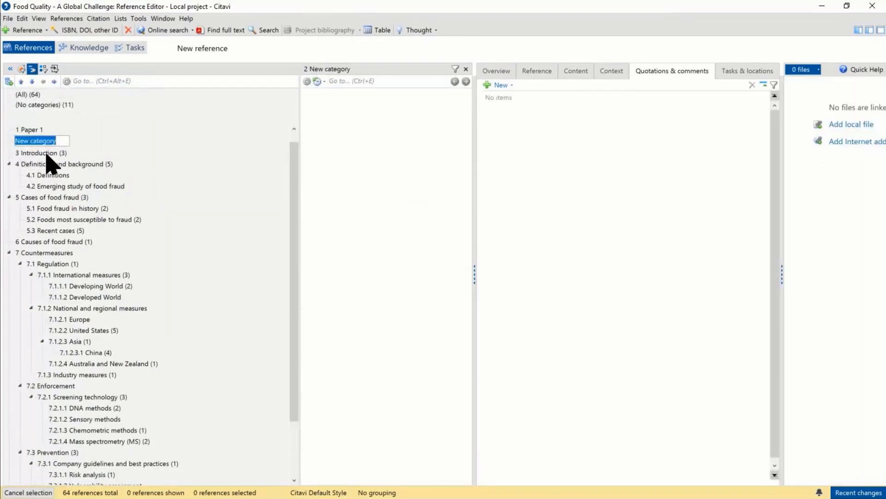
pyautogui.write('Dis')
pyautogui.write('sertation')
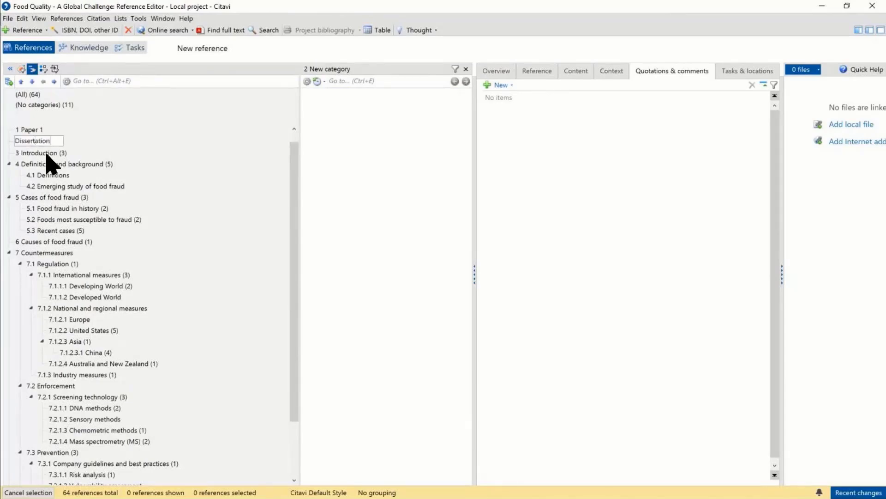
pyautogui.press('Return')
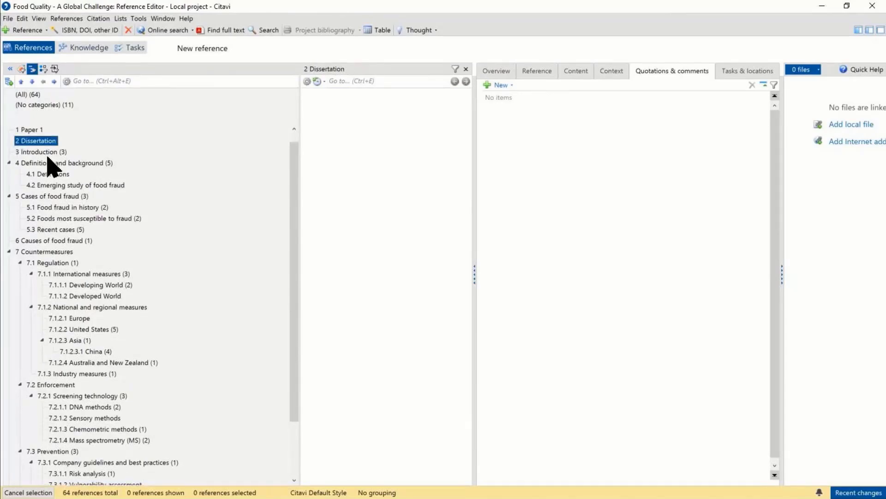
# Step: Make "Introduction", "Definitions and background" and "Cases of food fraud" subcategories of "Dissertation"
pyautogui.click(42, 152)
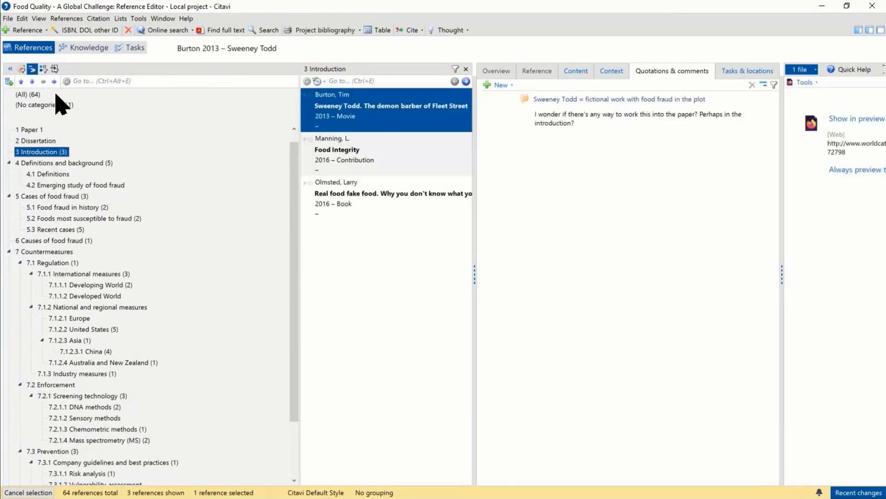
pyautogui.click(54, 81)
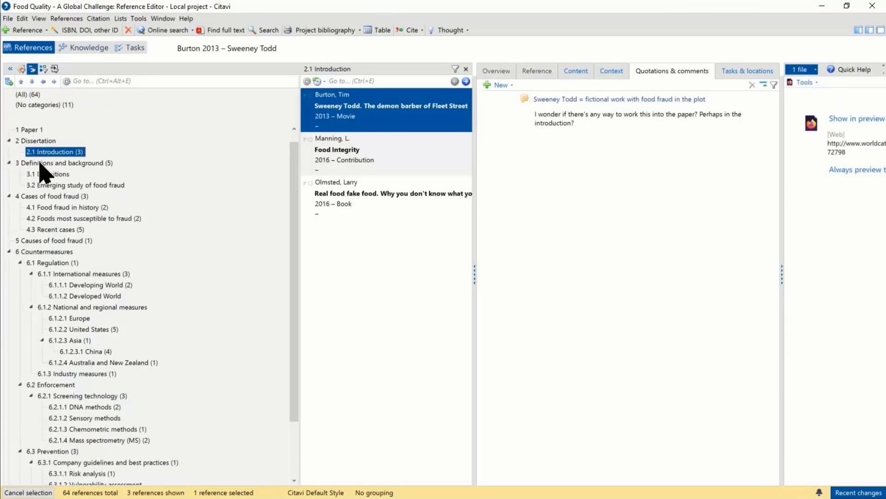
pyautogui.click(44, 165)
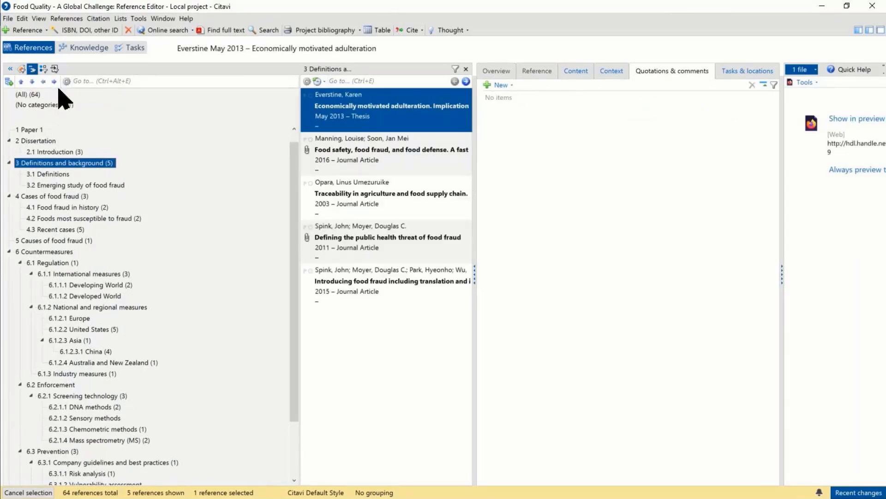
pyautogui.click(55, 81)
pyautogui.click(47, 194)
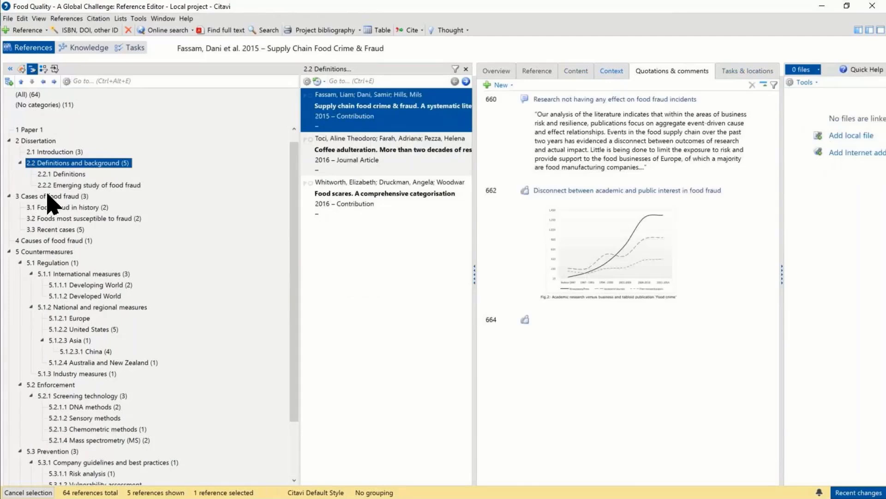
pyautogui.hotkey('alt', 'shift', 'Right')
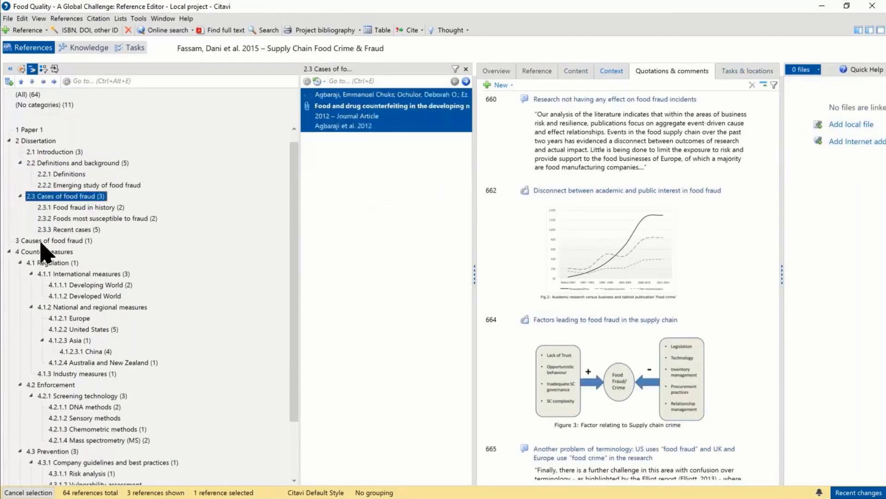
# Step: Make "Causes of food fraud" and "Countermeasures" subcategories of "Dissertation" as well
pyautogui.click(50, 241)
pyautogui.hotkey('alt', 'shift', 'Right')
pyautogui.click(47, 252)
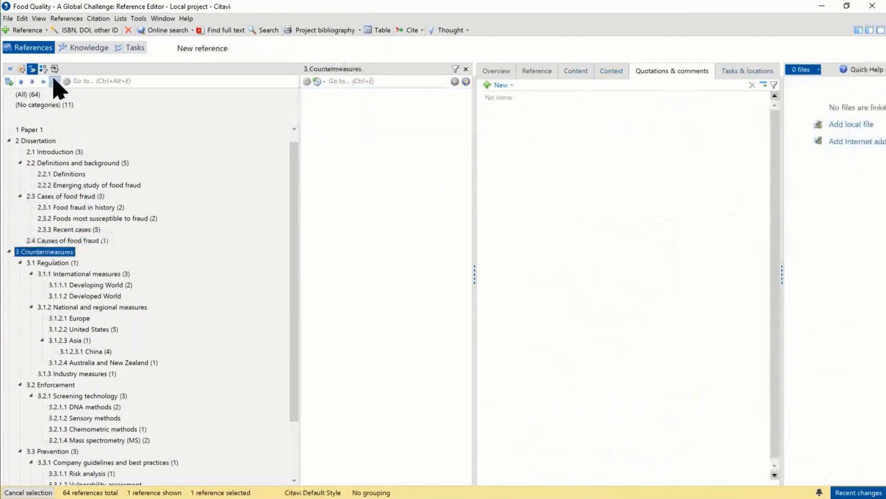
pyautogui.click(54, 81)
pyautogui.scroll(-3, 69, 357)
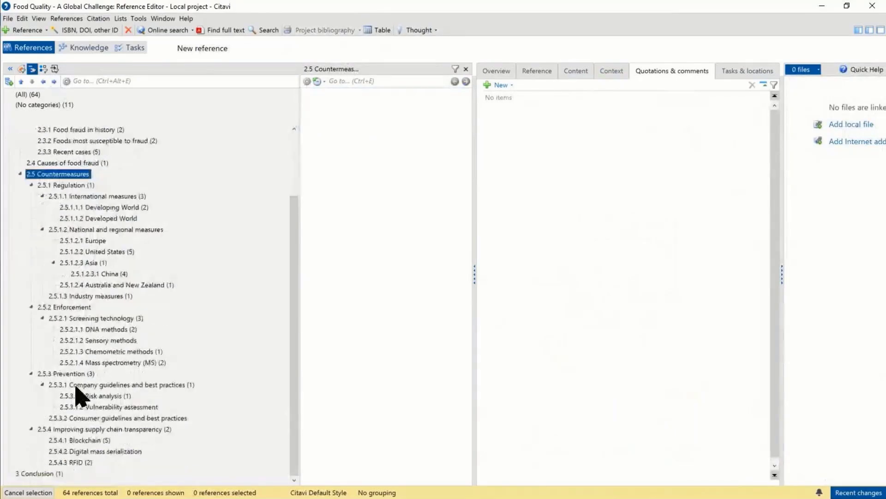
# Step: Make the "Conclusion" category a subcategory of "Dissertation"
pyautogui.click(41, 474)
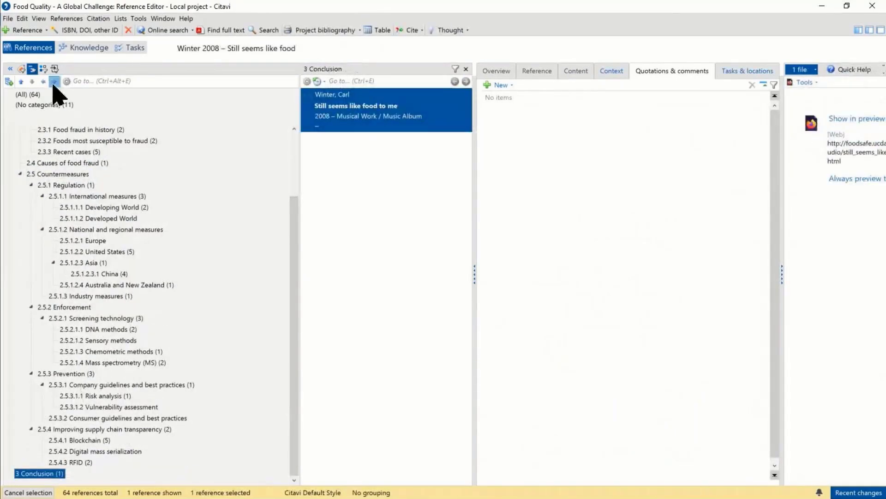
pyautogui.click(54, 82)
pyautogui.scroll(3, 102, 319)
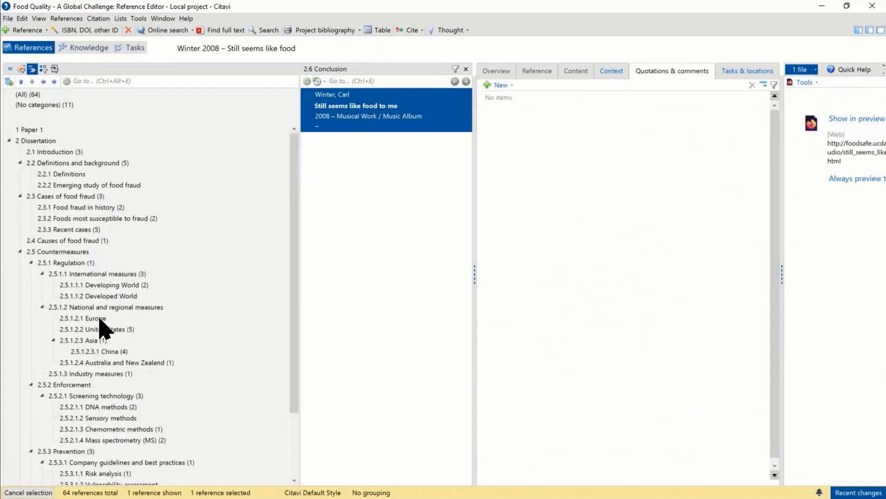
# Step: Add a subcategory named "Introduction" under "Paper 1"
pyautogui.click(29, 129)
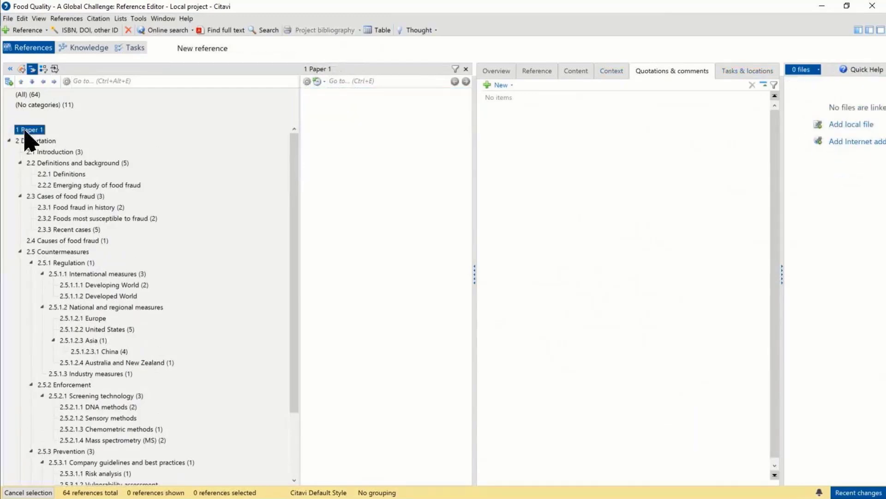
pyautogui.click(9, 81)
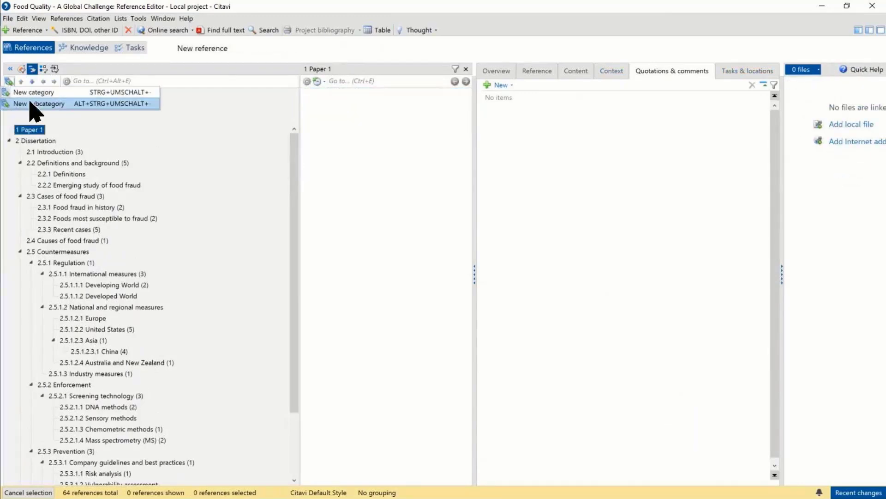
pyautogui.click(31, 102)
pyautogui.write('Introdut')
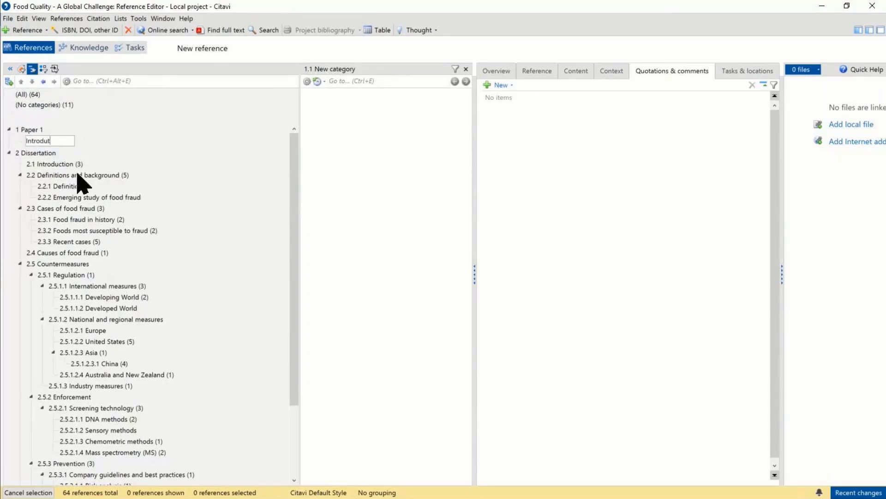
pyautogui.press('BackSpace')
pyautogui.write('ction')
pyautogui.press('Return')
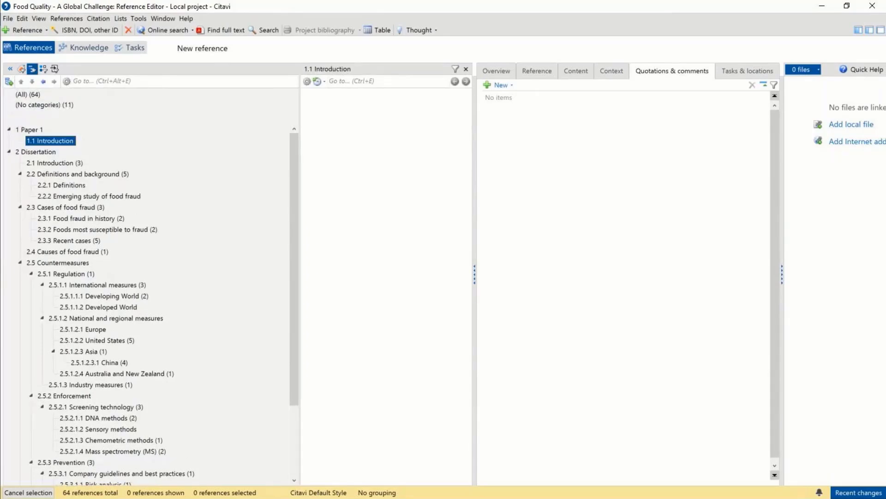
# Step: Collapse the category tree beside the reference list and clear the "Dissertation" category filter to list all references again
pyautogui.click(29, 130)
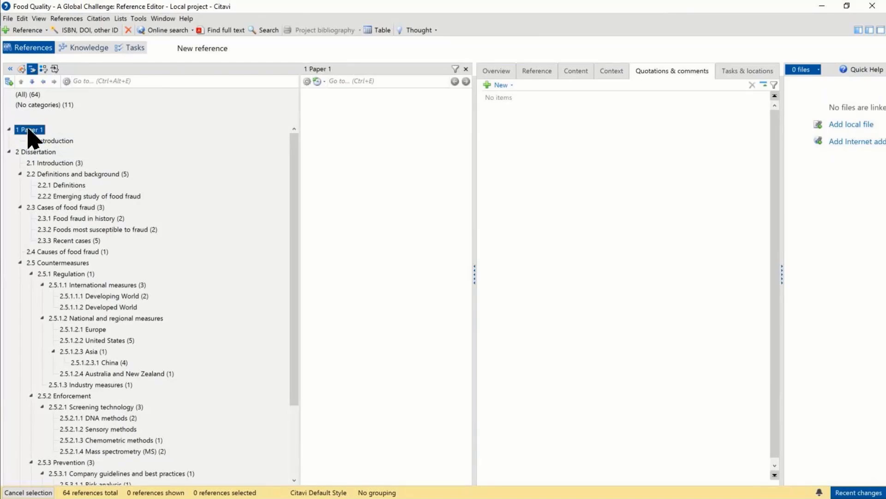
pyautogui.click(35, 152)
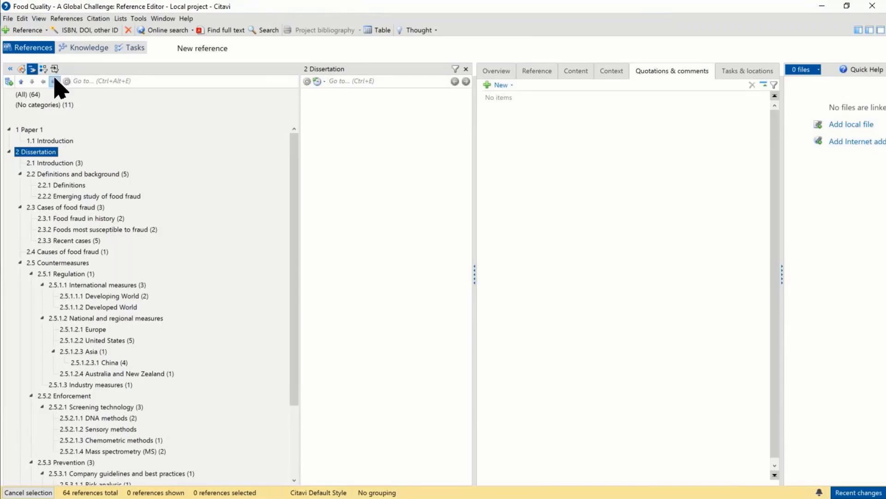
pyautogui.click(9, 69)
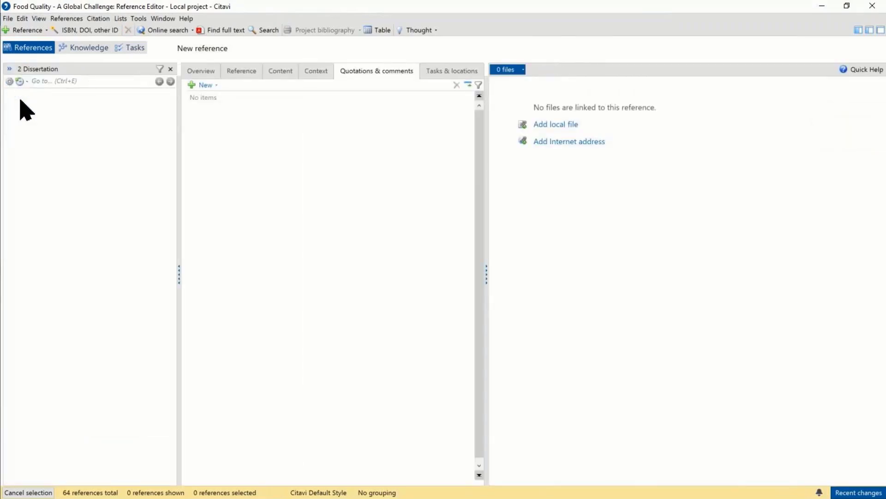
pyautogui.click(170, 69)
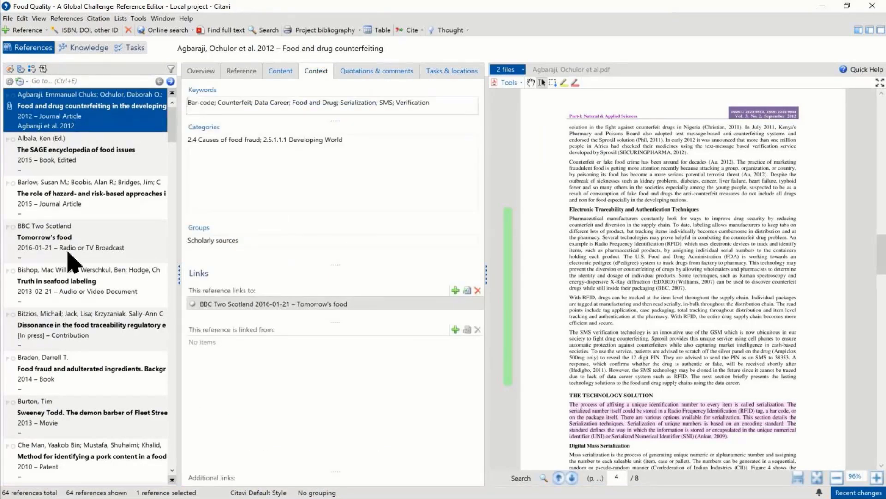
# Step: Switch to the Knowledge Organizer and look through the knowledge items without categories and the full list of all knowledge items
pyautogui.click(89, 48)
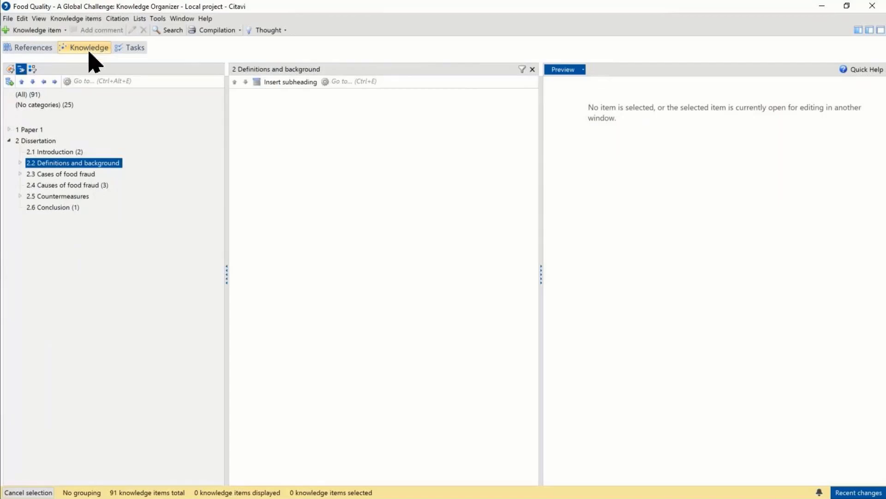
pyautogui.click(44, 105)
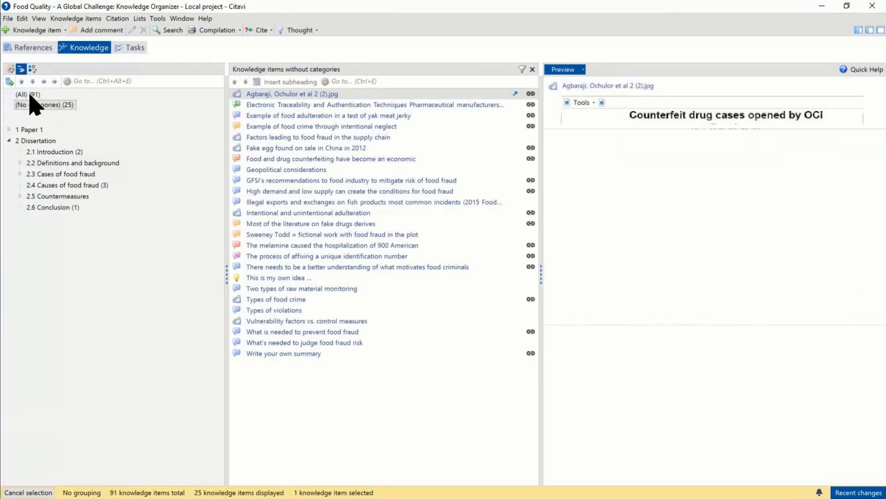
pyautogui.click(29, 95)
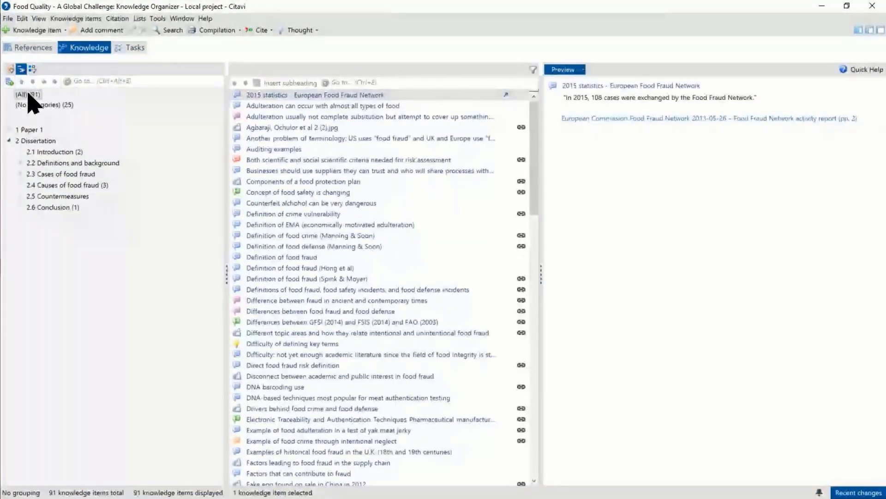
pyautogui.scroll(-2, 333, 230)
pyautogui.scroll(-12, 333, 229)
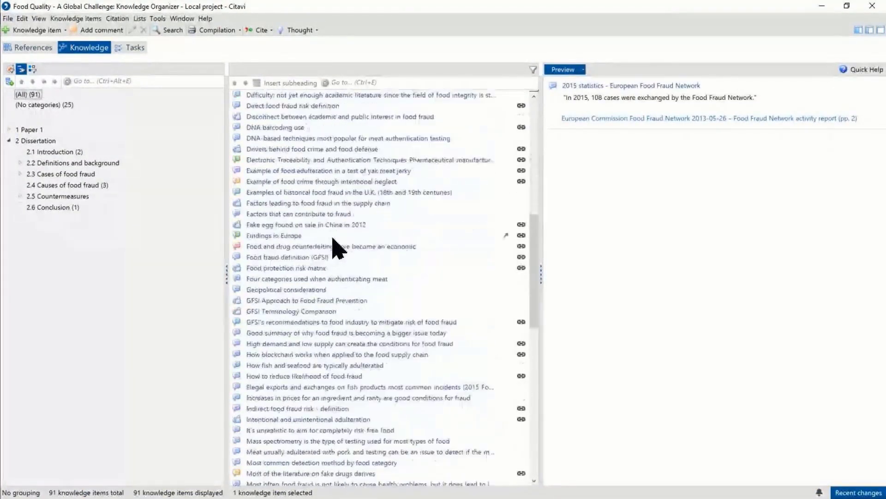
pyautogui.scroll(-2, 329, 332)
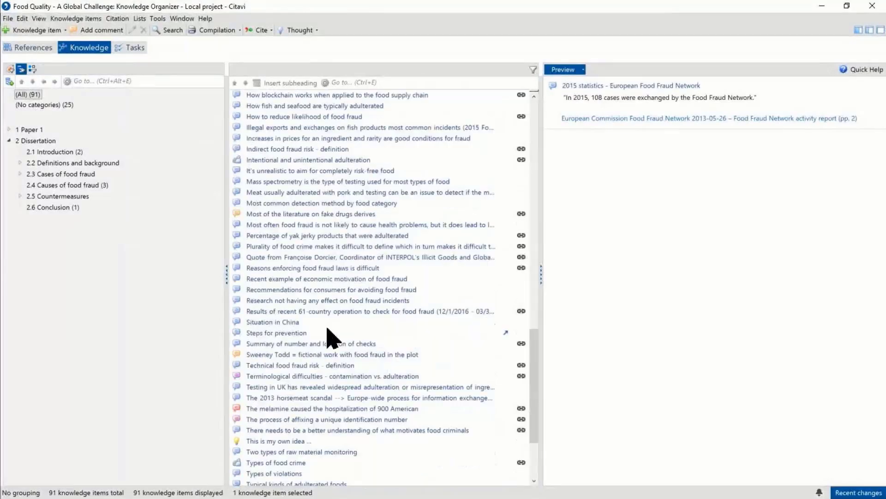
# Step: Inspect the comment "Most of the literature on fake drugs derives" in its own window, and close it without changes
pyautogui.scroll(-3, 328, 333)
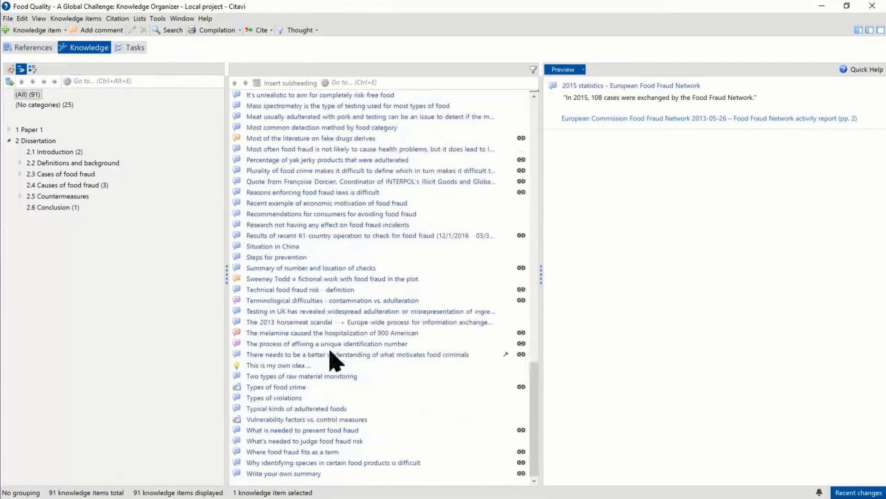
pyautogui.click(288, 141)
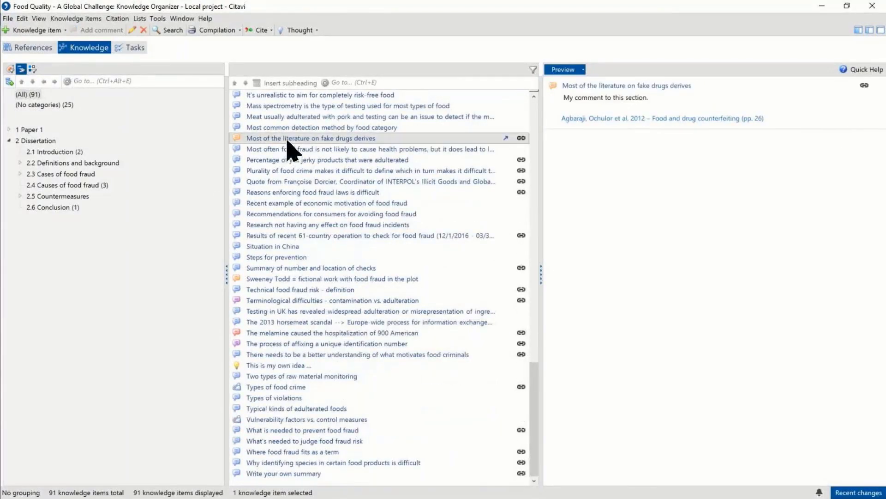
pyautogui.click(506, 139)
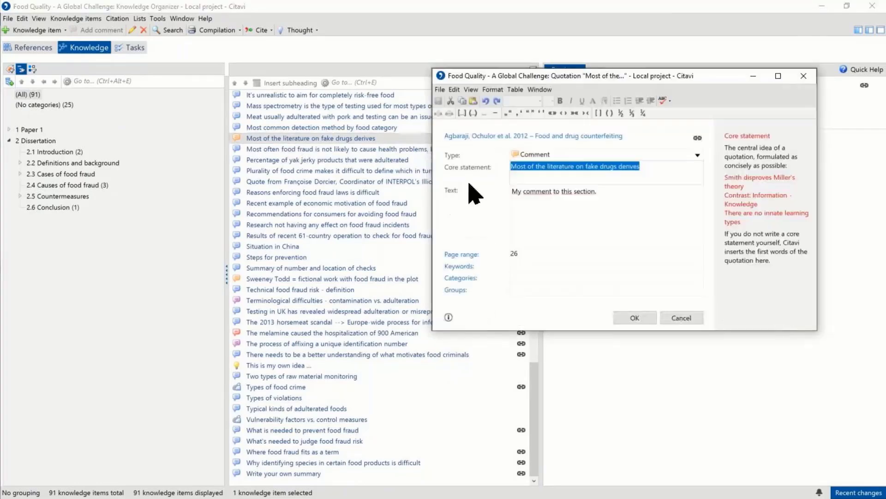
pyautogui.click(682, 318)
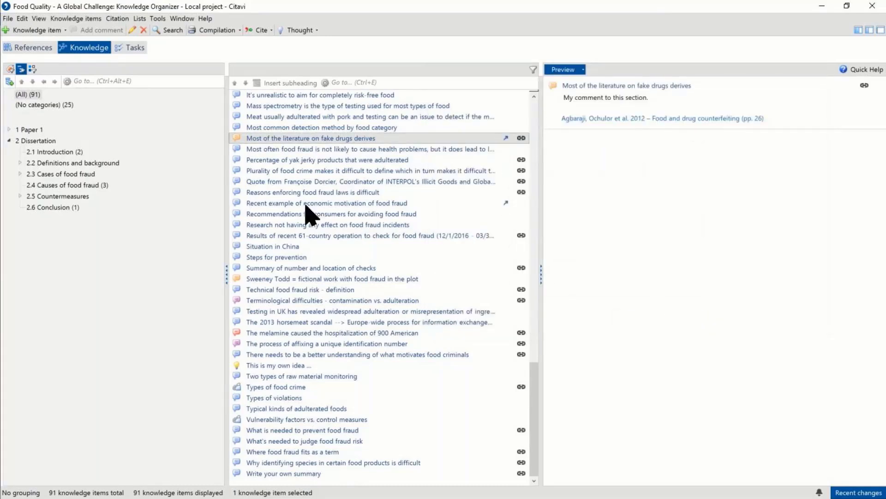
pyautogui.scroll(9, 309, 205)
pyautogui.scroll(9, 308, 205)
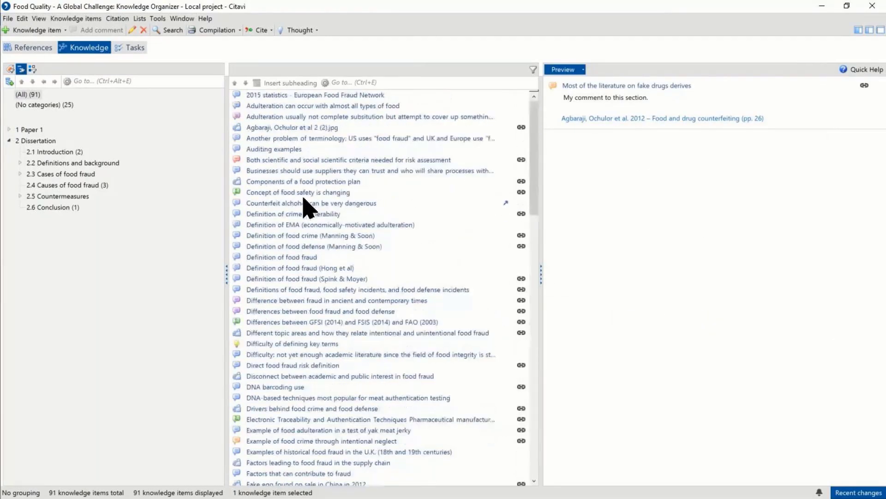
# Step: Show only the knowledge items without categories and expand the entire category outline
pyautogui.click(44, 105)
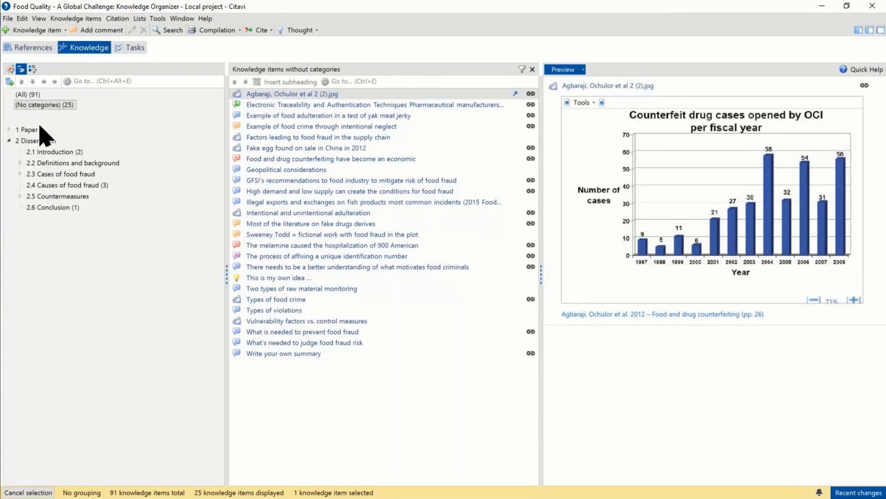
pyautogui.rightClick(68, 88)
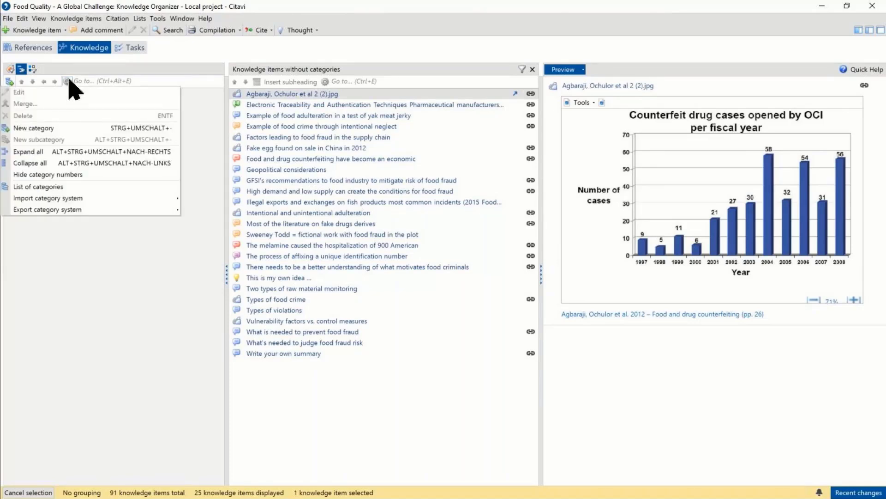
pyautogui.click(53, 152)
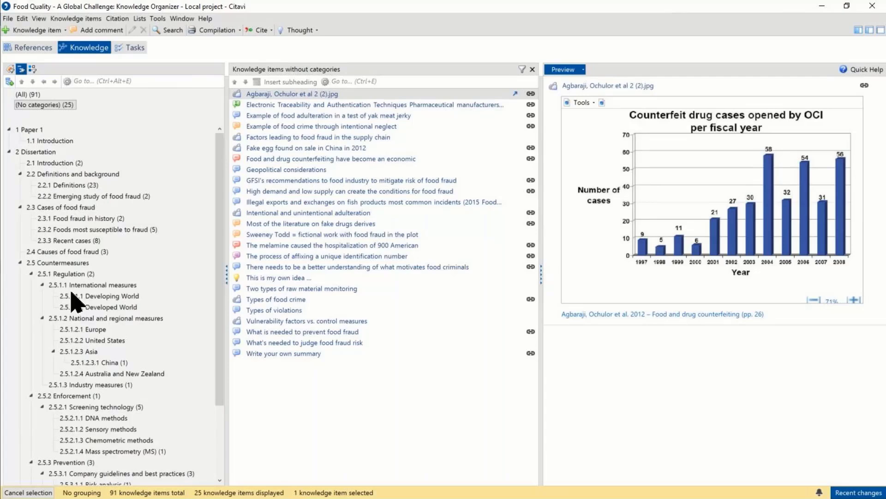
# Step: Assign the counterfeit drug cases chart image and the "Electronic Traceability and Authentication Techniques" summary to category 2.4 Causes of food fraud
pyautogui.click(269, 94)
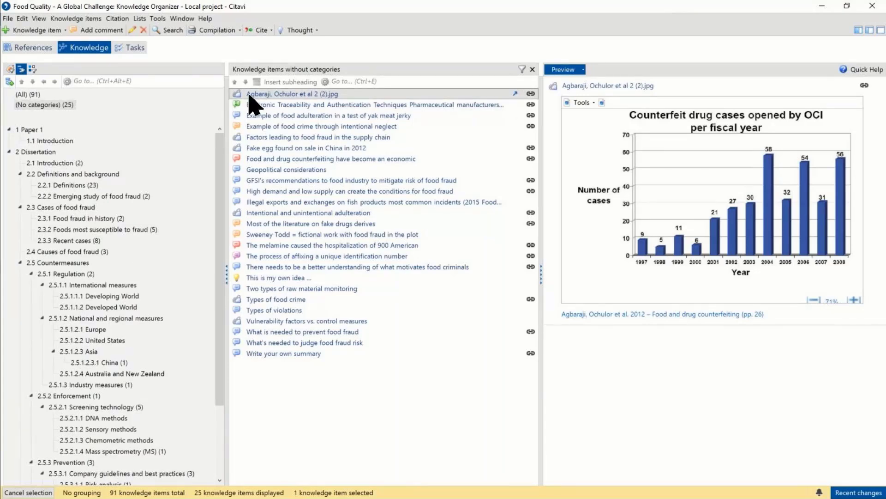
pyautogui.moveTo(249, 94); pyautogui.dragTo(99, 220)
pyautogui.moveTo(81, 255); pyautogui.dragTo(79, 257)
pyautogui.click(298, 106)
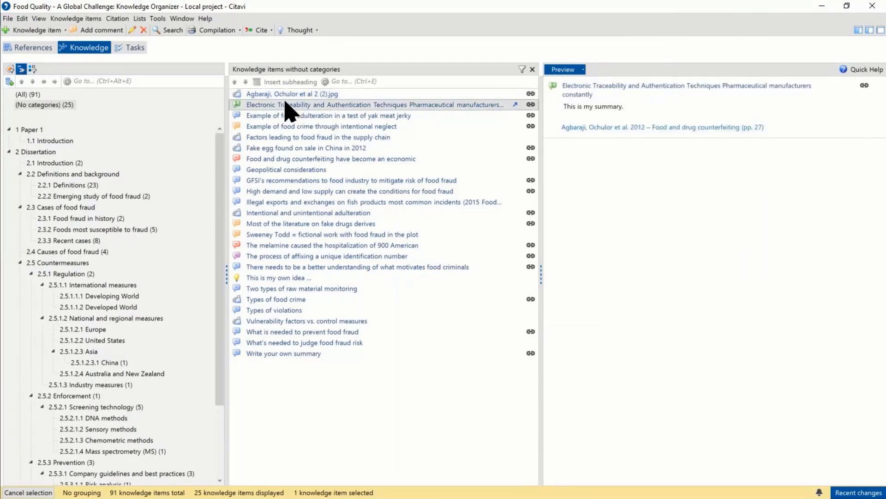
pyautogui.moveTo(260, 110); pyautogui.dragTo(106, 256)
# Step: Assign "Most of the literature on fake drugs derives" and "This is my own idea ..." to 2.4 Causes of food fraud, and relist the uncategorized items
pyautogui.click(254, 126)
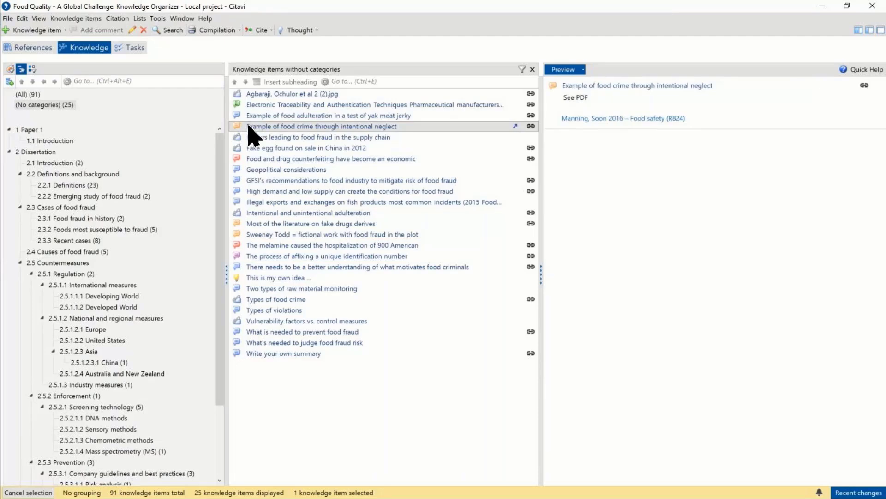
pyautogui.click(254, 225)
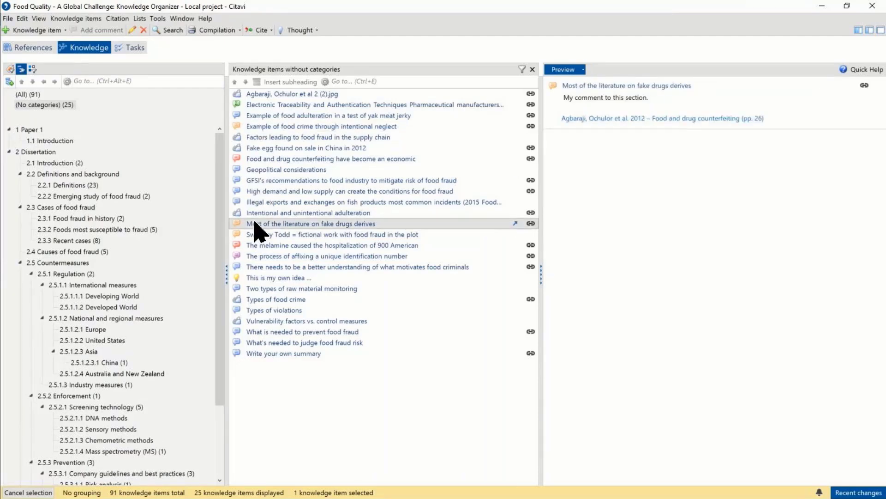
pyautogui.moveTo(254, 224); pyautogui.dragTo(106, 253)
pyautogui.click(262, 278)
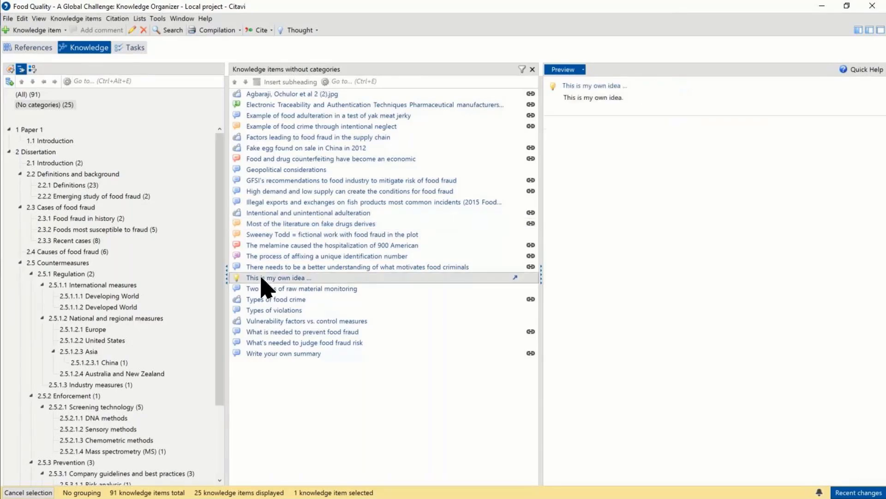
pyautogui.moveTo(251, 277); pyautogui.dragTo(88, 253)
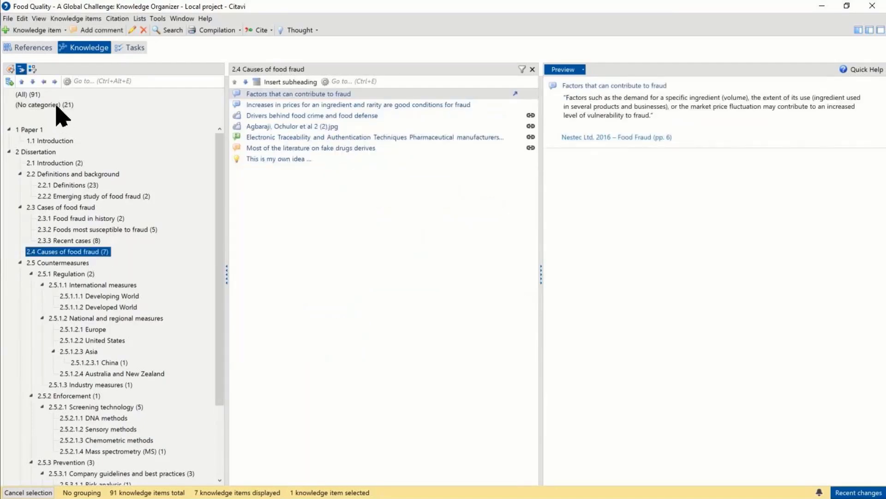
pyautogui.click(57, 105)
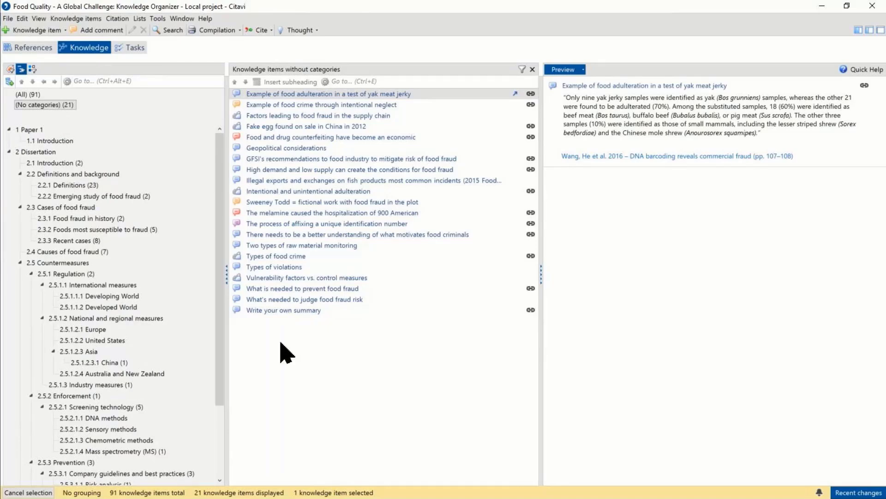
# Step: Move "This is my own idea ..." up to the first place in category 2.4 Causes of food fraud
pyautogui.click(74, 253)
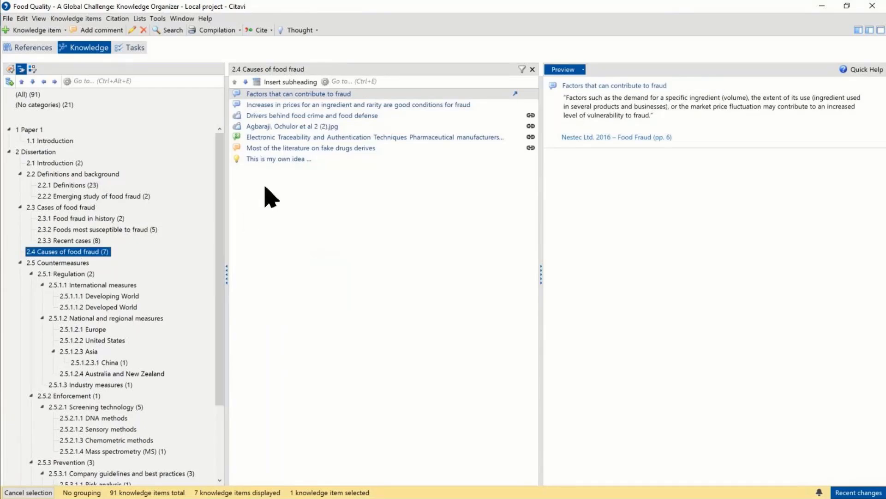
pyautogui.click(269, 160)
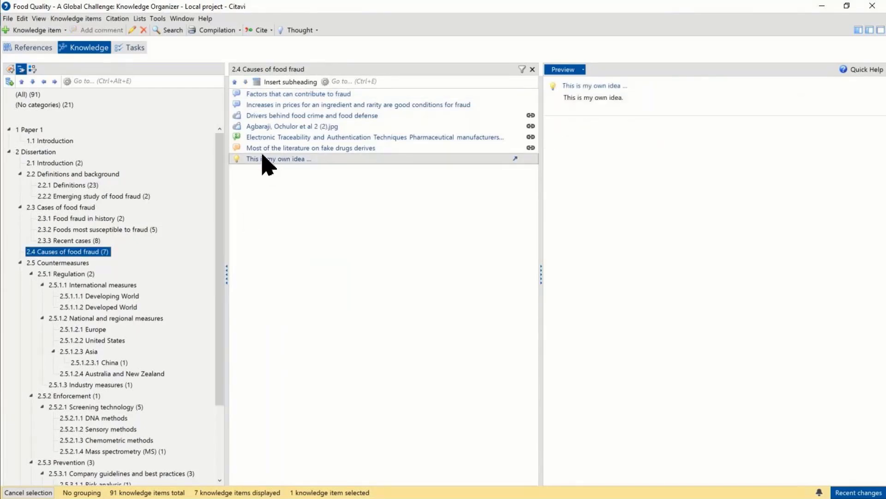
pyautogui.click(235, 82)
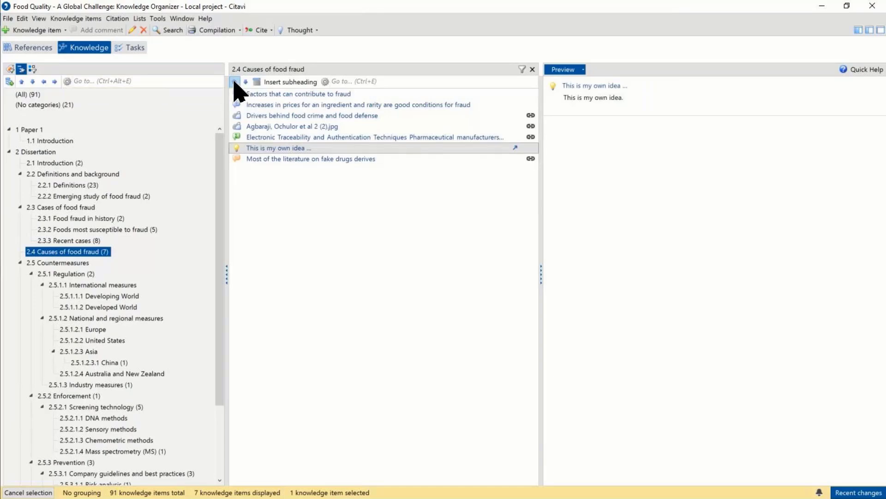
pyautogui.click(235, 82)
pyautogui.click(235, 81)
pyautogui.click(235, 81)
pyautogui.click(235, 82)
pyautogui.click(235, 82)
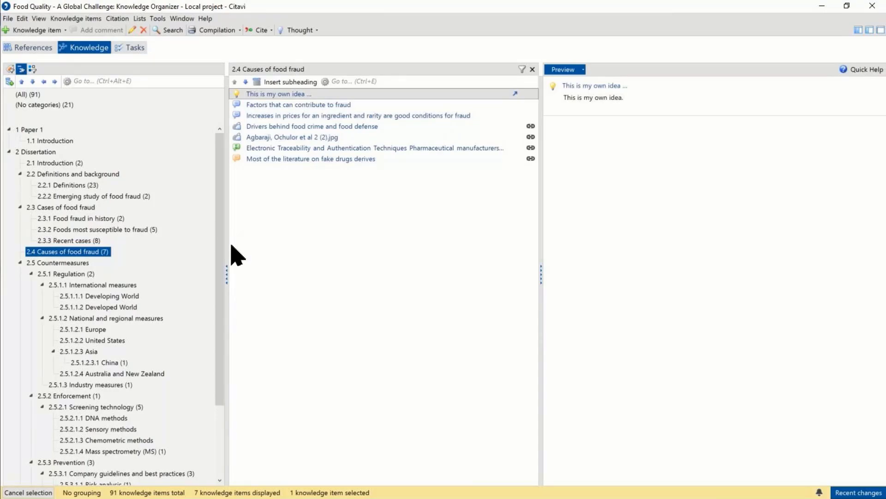
# Step: Move the "Electronic Traceability and Authentication Techniques" summary up to second place, directly below "This is my own idea ..."
pyautogui.click(254, 149)
pyautogui.click(234, 82)
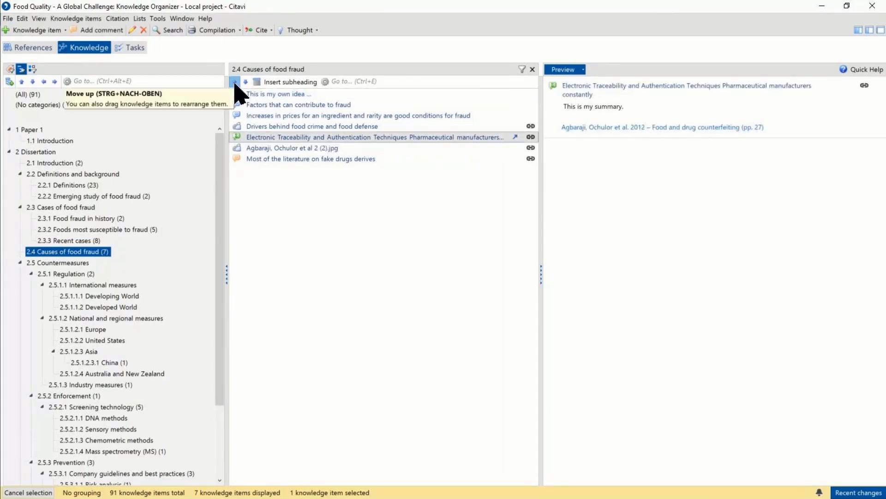
pyautogui.click(235, 82)
pyautogui.click(235, 82)
pyautogui.click(235, 82)
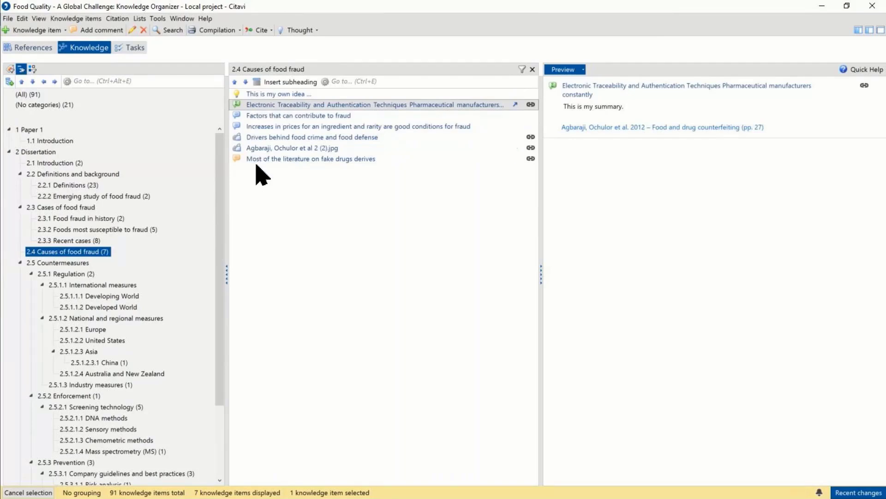
# Step: Move the counterfeit drug cases chart image up to third place, directly below the "Electronic Traceability" summary
pyautogui.click(256, 149)
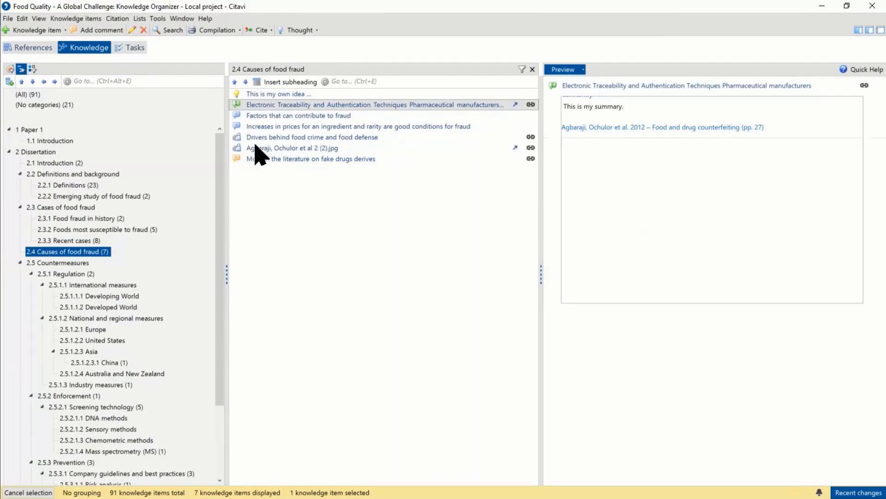
pyautogui.click(235, 82)
pyautogui.click(235, 82)
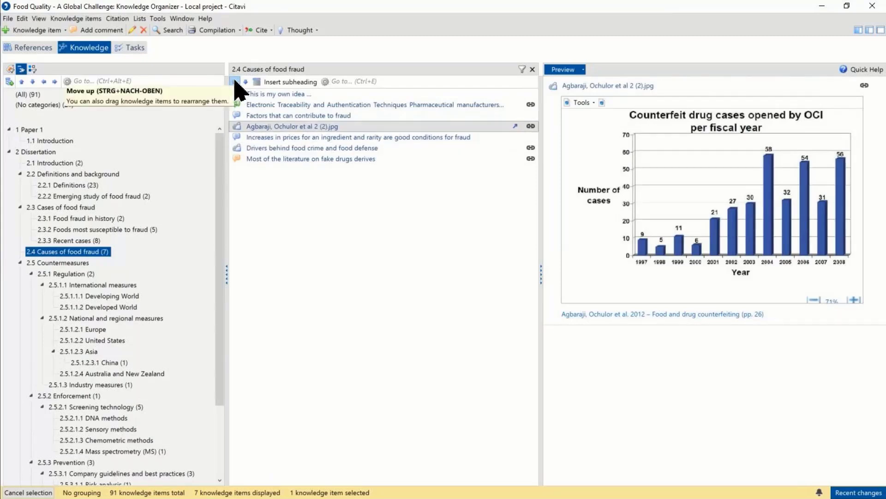
pyautogui.click(235, 81)
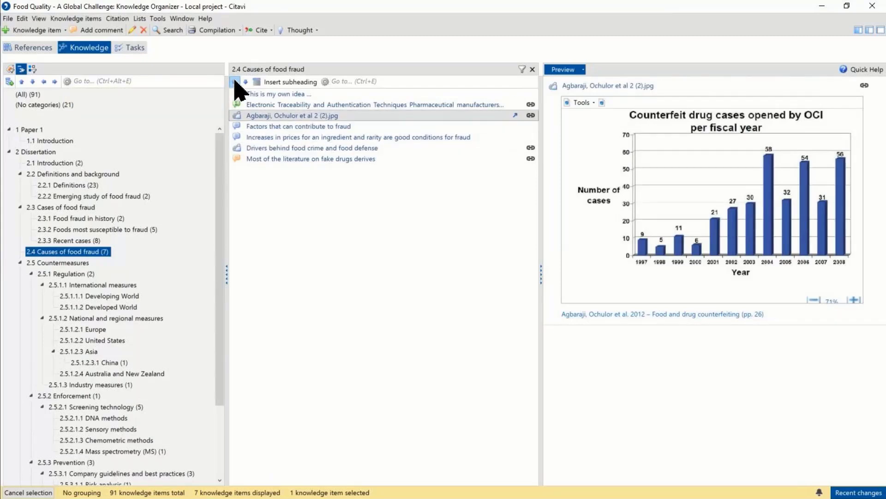
# Step: Move the comment "Most of the literature on fake drugs derives" up to fourth place, directly below the chart image
pyautogui.click(243, 159)
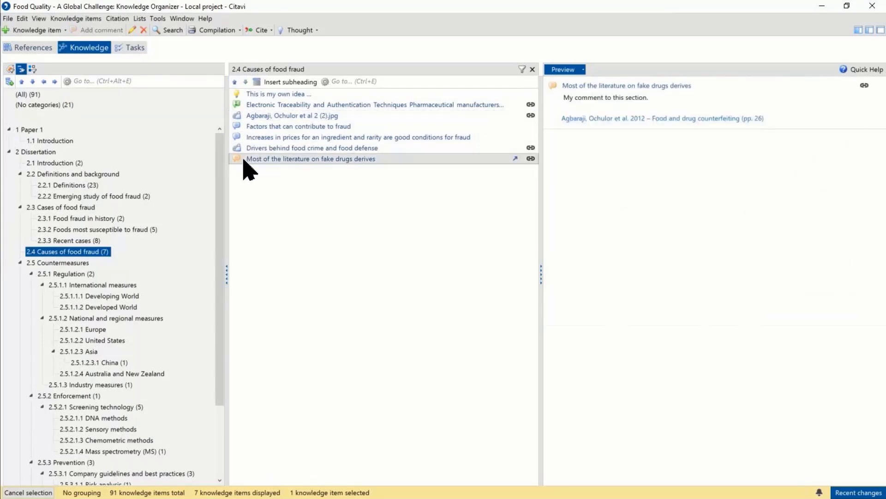
pyautogui.click(235, 82)
pyautogui.click(235, 82)
pyautogui.click(235, 82)
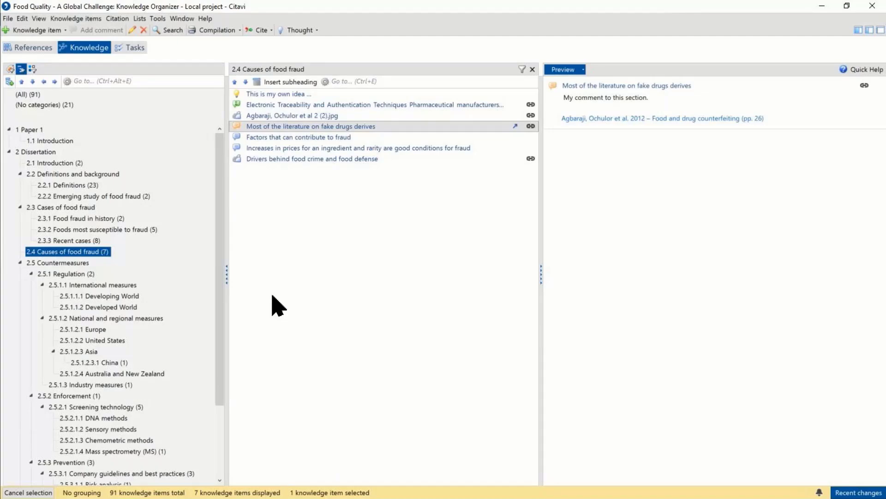
# Step: Select the first five knowledge items in 2.4 Causes of food fraud together and review their combined preview
pyautogui.click(298, 93)
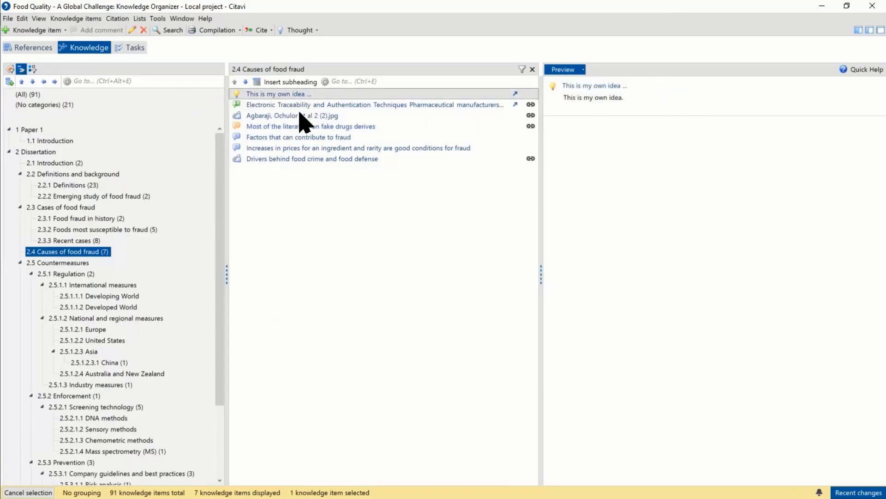
pyautogui.keyDown('ctrl'); pyautogui.click(299, 110); pyautogui.keyUp('ctrl')
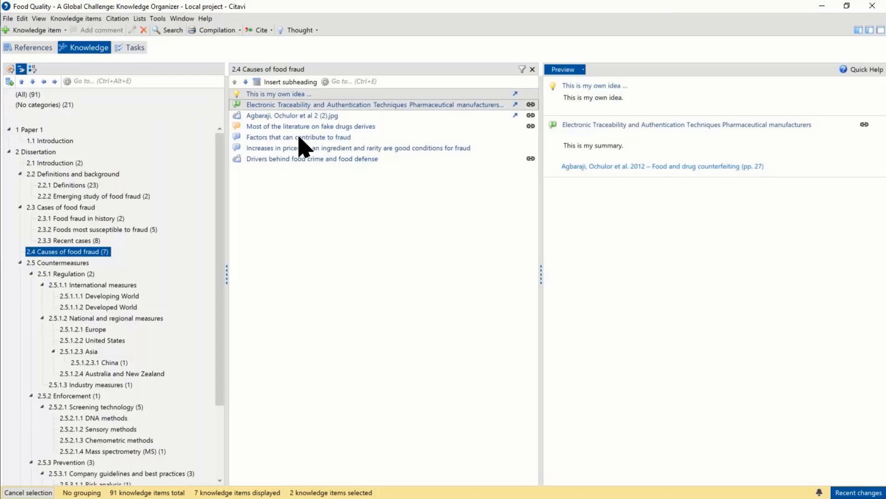
pyautogui.keyDown('ctrl'); pyautogui.click(299, 116); pyautogui.keyUp('ctrl')
pyautogui.keyDown('ctrl'); pyautogui.click(299, 126); pyautogui.keyUp('ctrl')
pyautogui.keyDown('ctrl'); pyautogui.click(299, 137); pyautogui.keyUp('ctrl')
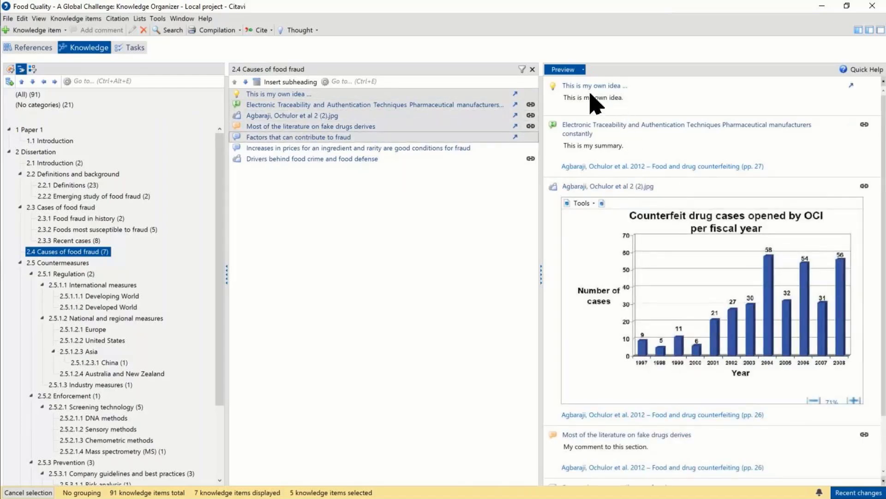
pyautogui.scroll(-3, 614, 159)
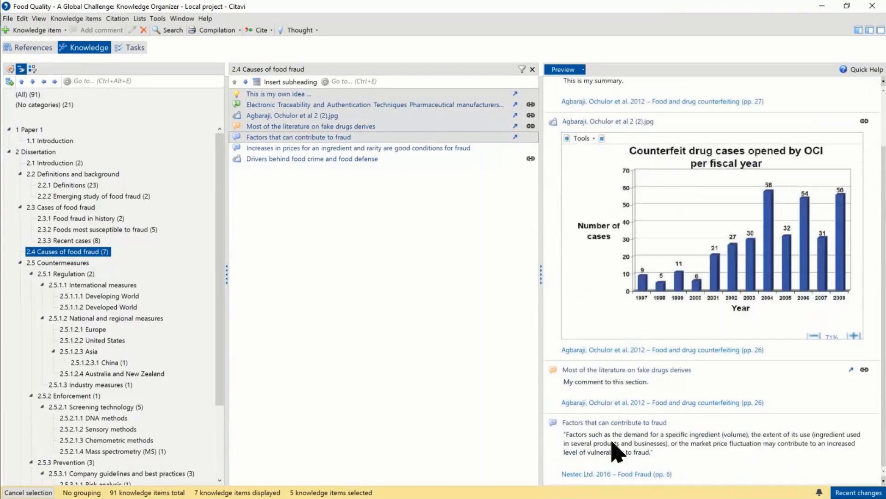
pyautogui.scroll(3, 609, 217)
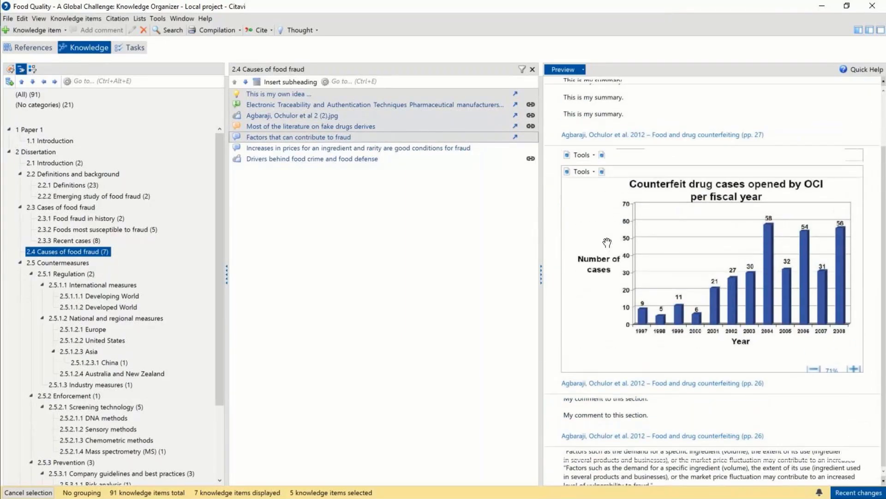
pyautogui.scroll(1, 608, 243)
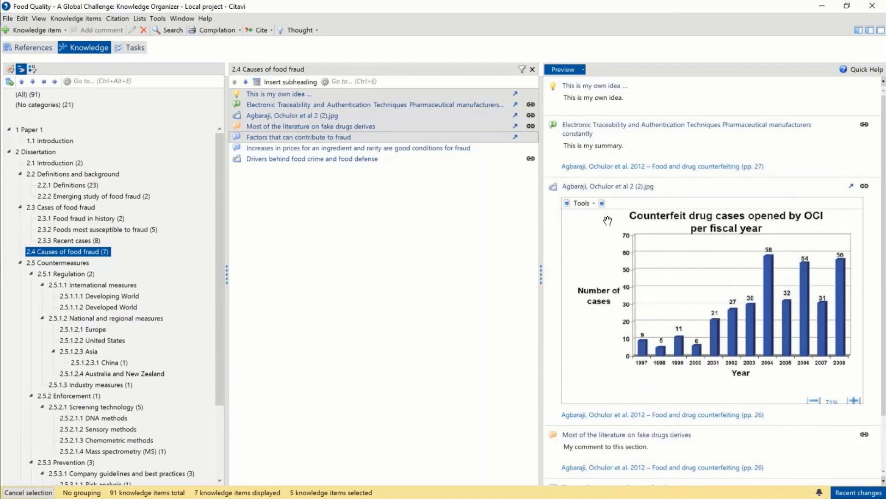
# Step: Open the linked PDF passage of the comment "Most of the literature on fake drugs derives"
pyautogui.click(308, 129)
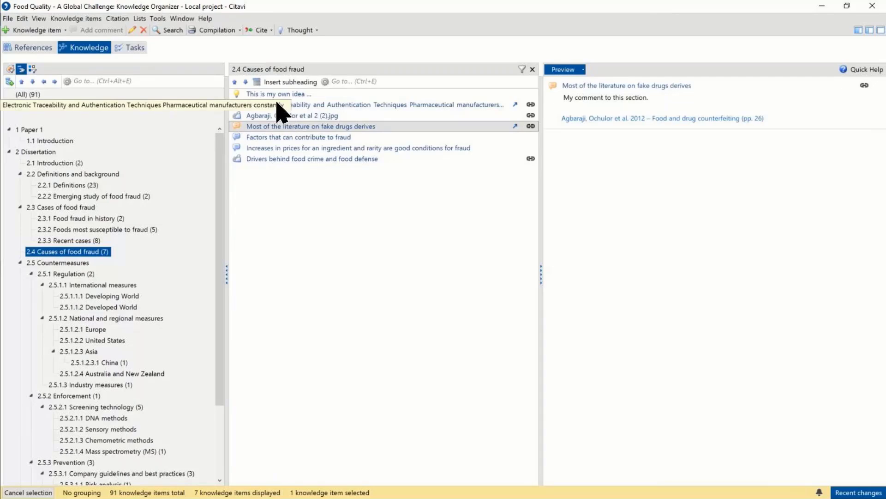
pyautogui.click(531, 126)
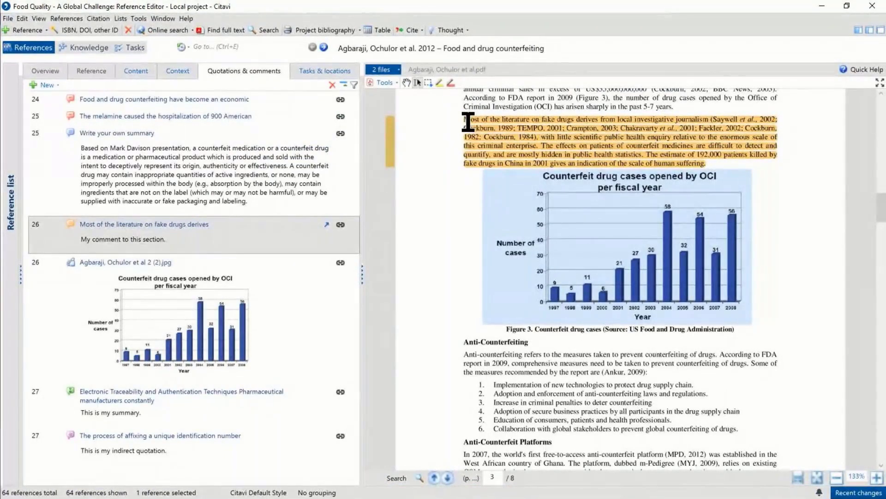
pyautogui.moveTo(469, 122)
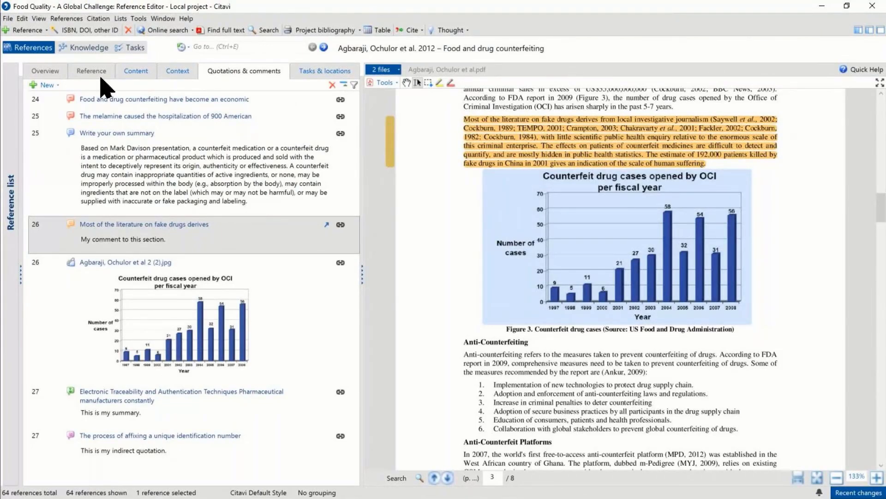
# Step: Return to the knowledge items and view the top-level categories Paper 1 and Dissertation
pyautogui.click(91, 46)
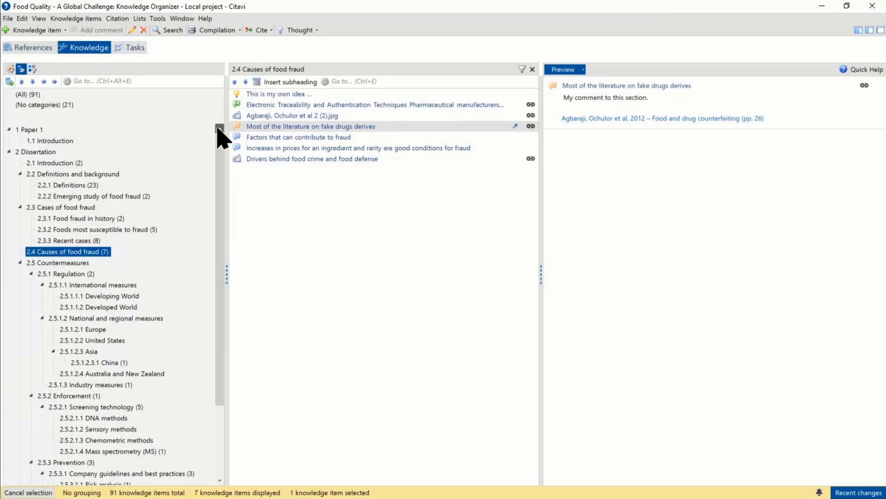
pyautogui.click(31, 130)
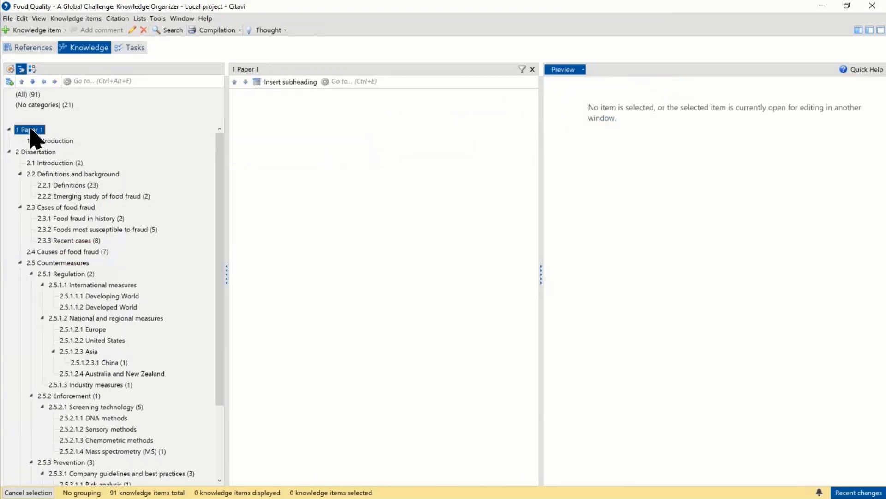
pyautogui.click(27, 151)
pyautogui.click(31, 130)
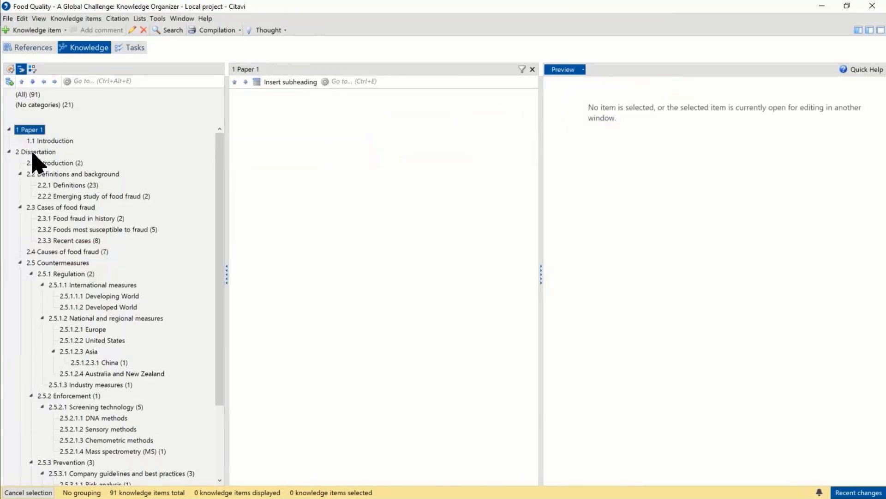
pyautogui.click(33, 152)
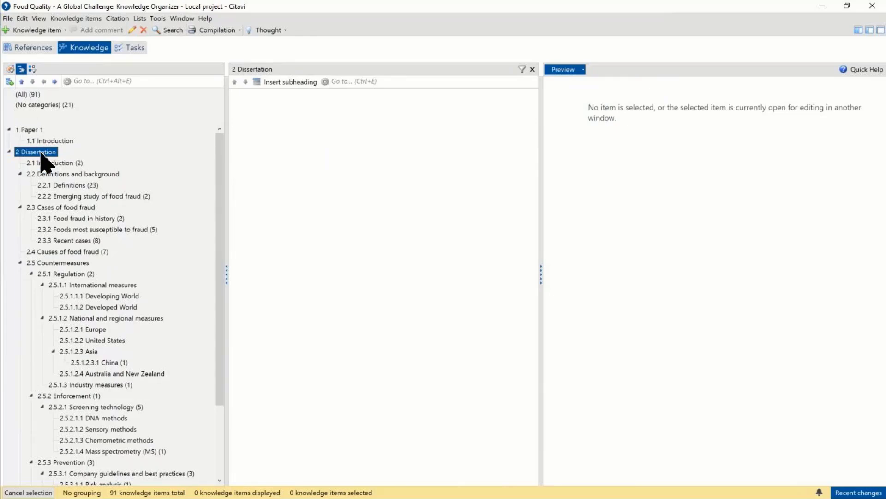
# Step: Compare the uncategorized knowledge items, the items in 2.4 Causes of food fraud and the complete list of all items
pyautogui.click(48, 109)
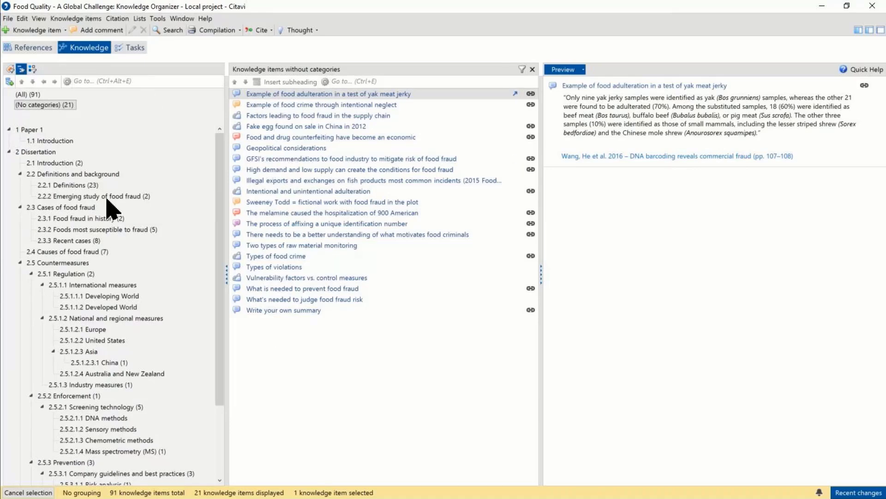
pyautogui.click(72, 252)
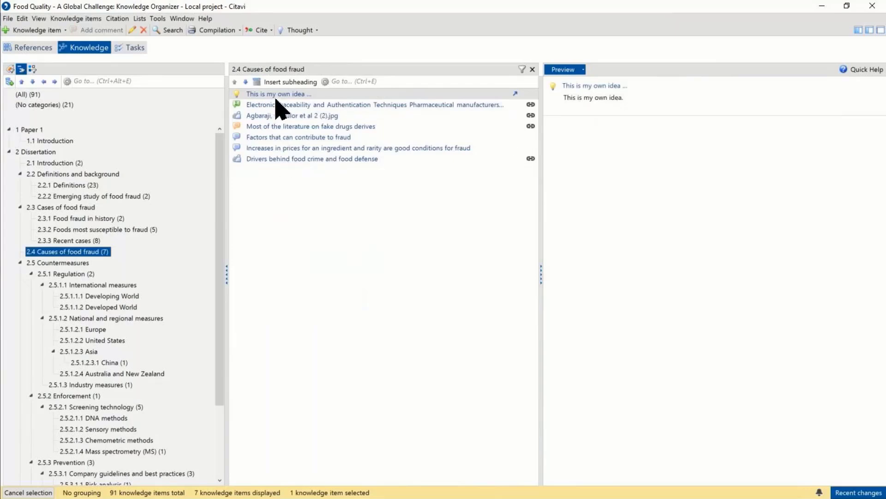
pyautogui.click(33, 95)
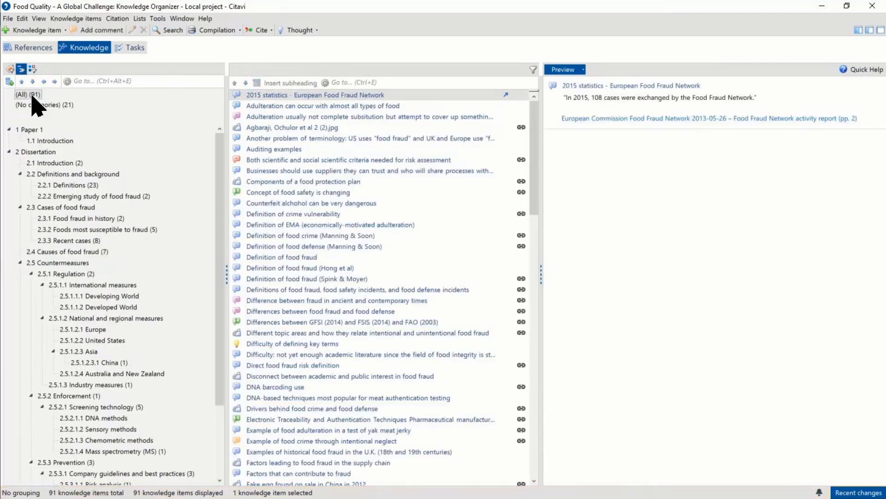
pyautogui.click(42, 105)
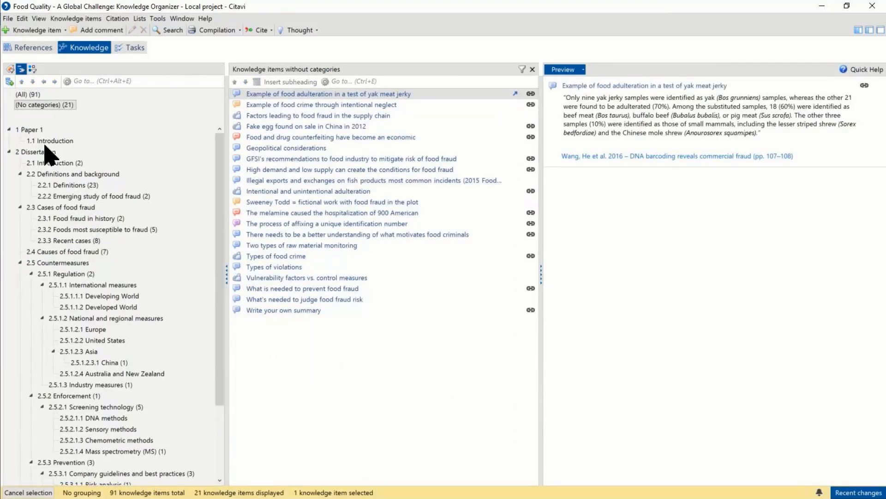
pyautogui.click(33, 94)
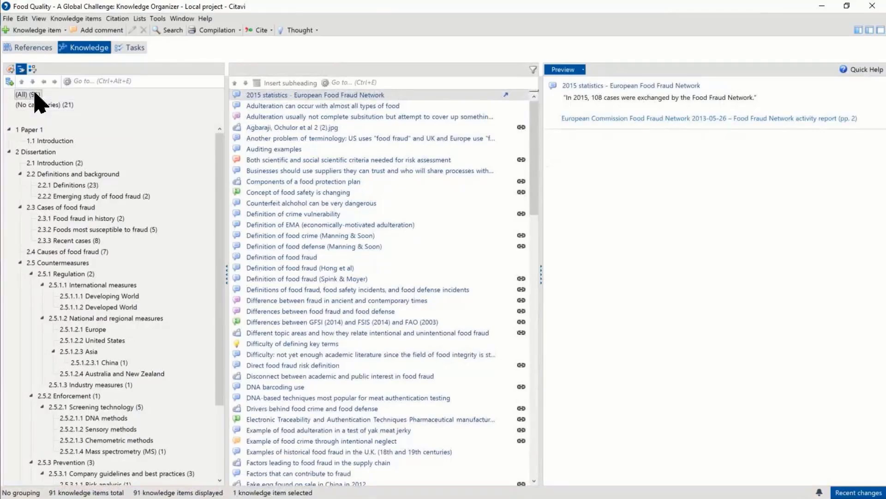
pyautogui.click(76, 253)
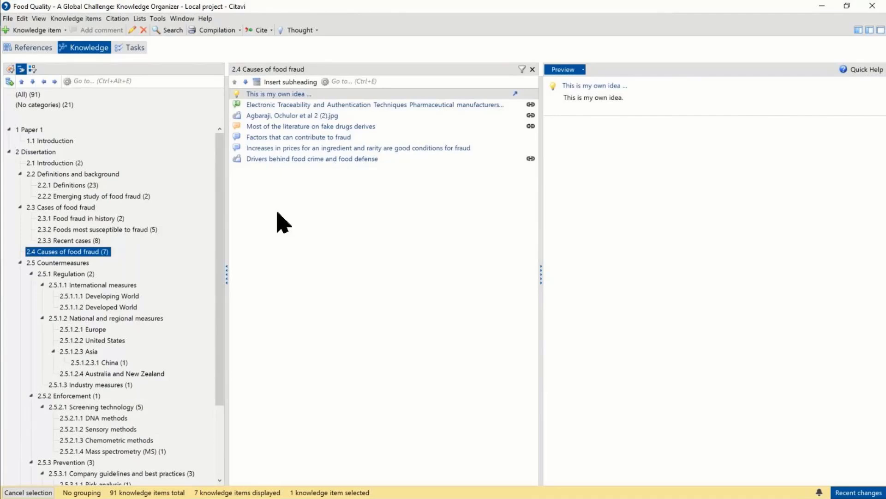
# Step: Review the subheadings that structure 2.2.1 Definitions and return to 2.4 Causes of food fraud
pyautogui.click(78, 185)
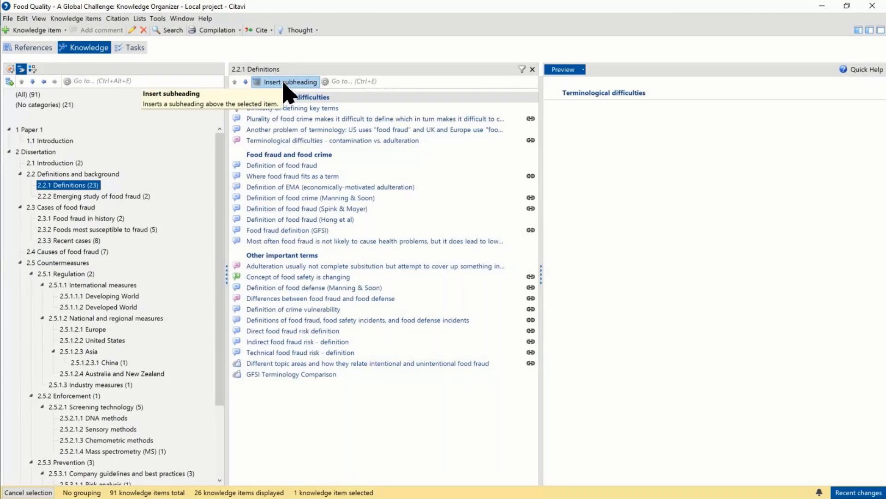
pyautogui.click(280, 156)
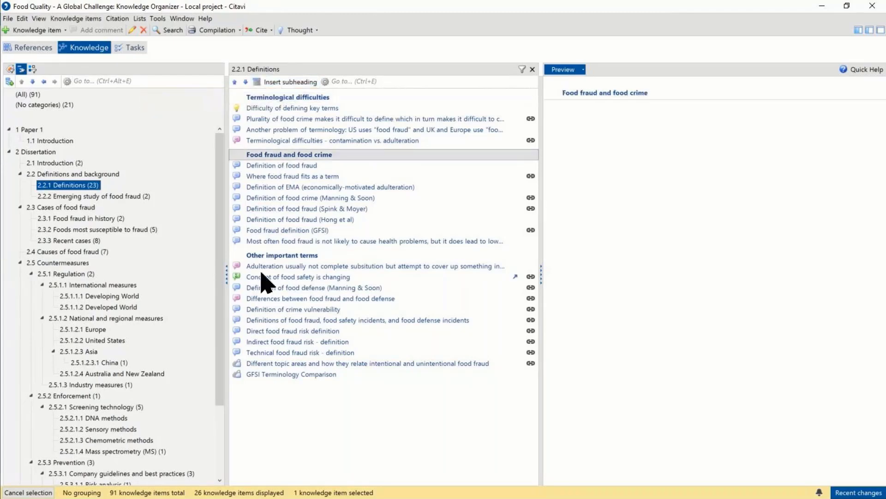
pyautogui.click(267, 256)
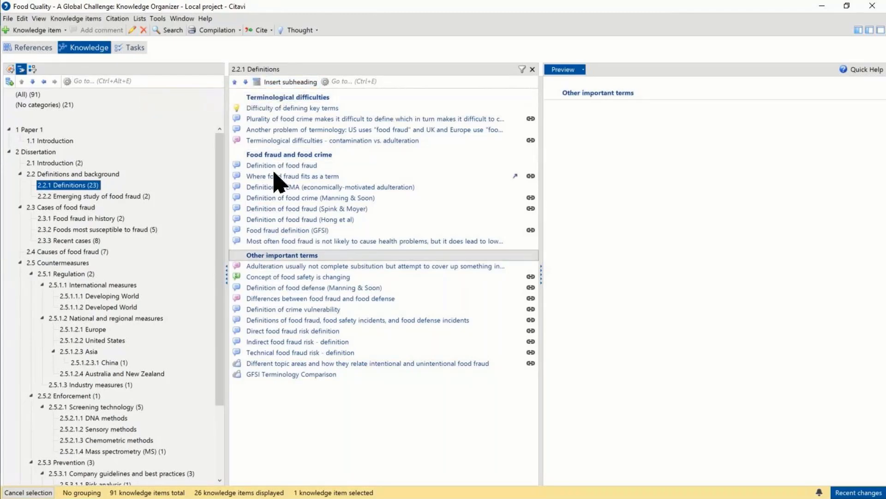
pyautogui.click(279, 98)
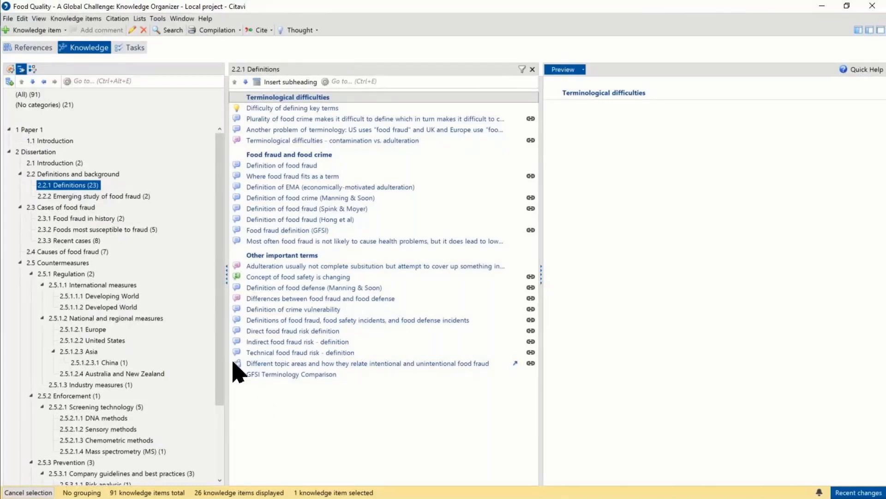
pyautogui.click(74, 252)
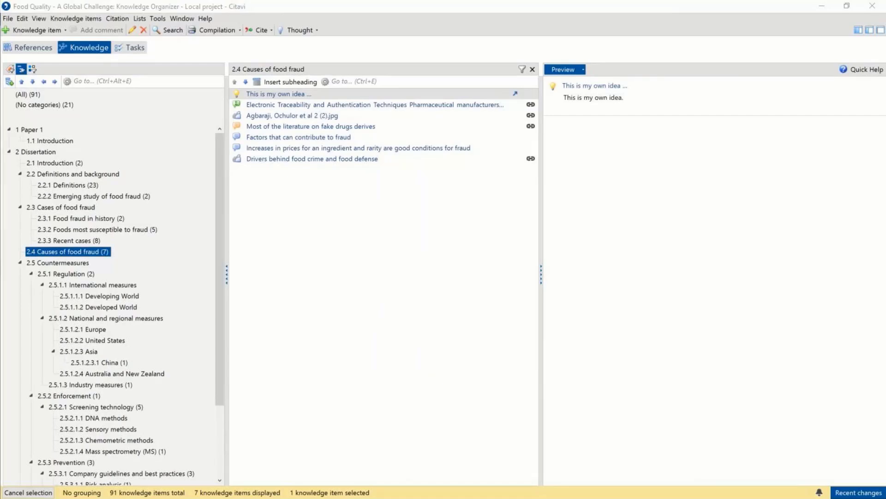
# Step: Switch to Word, show the Citavi add-in and assign the open project "Food Quality - A Global Challenge" to the blank document
pyautogui.moveTo(0, 61); pyautogui.dragTo(383, 0)
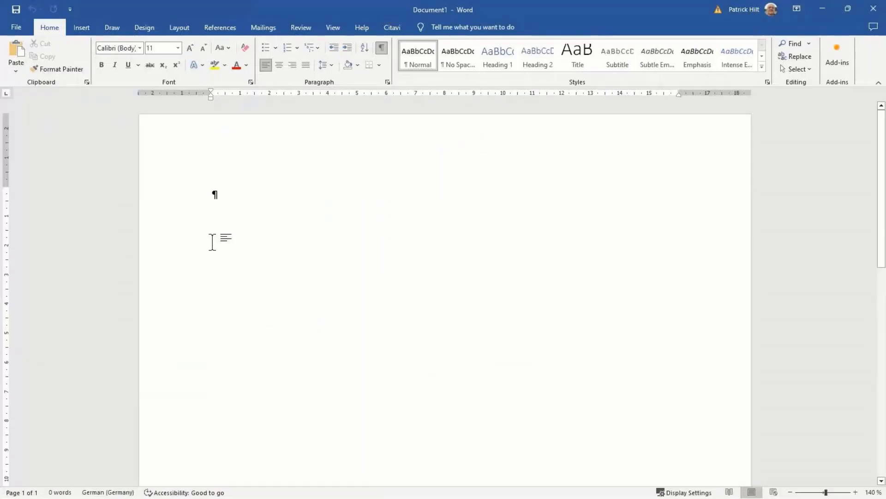
pyautogui.click(395, 29)
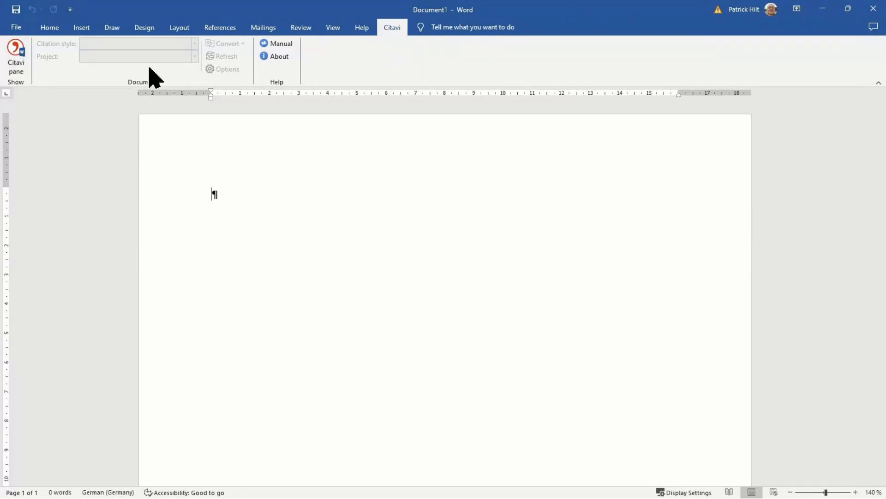
pyautogui.click(11, 63)
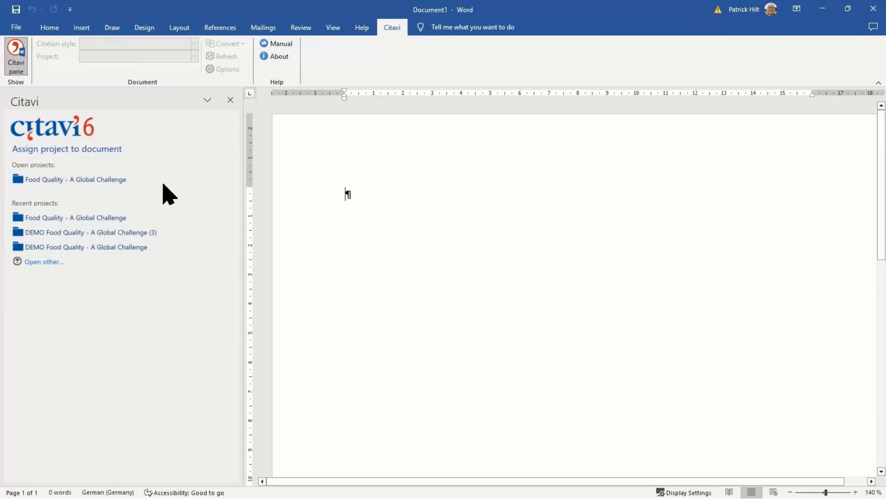
pyautogui.click(53, 180)
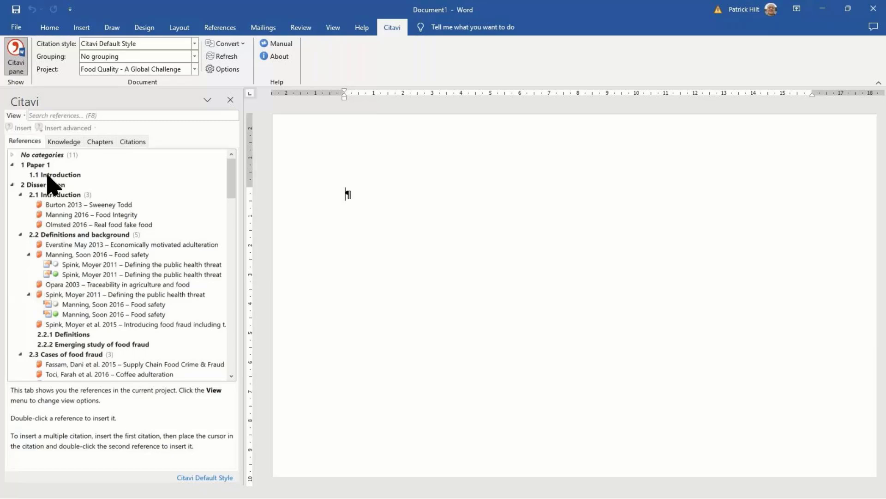
# Step: Browse the project's references by category, and list and look through them by short titles
pyautogui.scroll(-1, 70, 191)
pyautogui.scroll(-3, 83, 196)
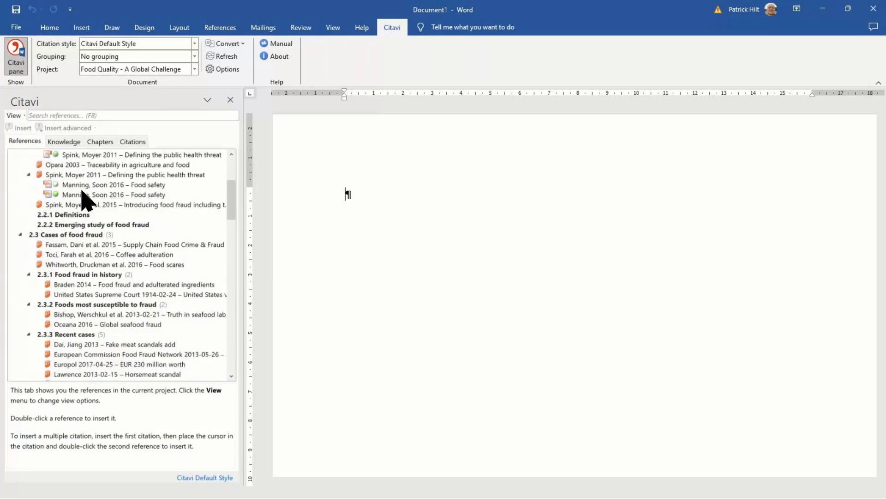
pyautogui.scroll(4, 84, 197)
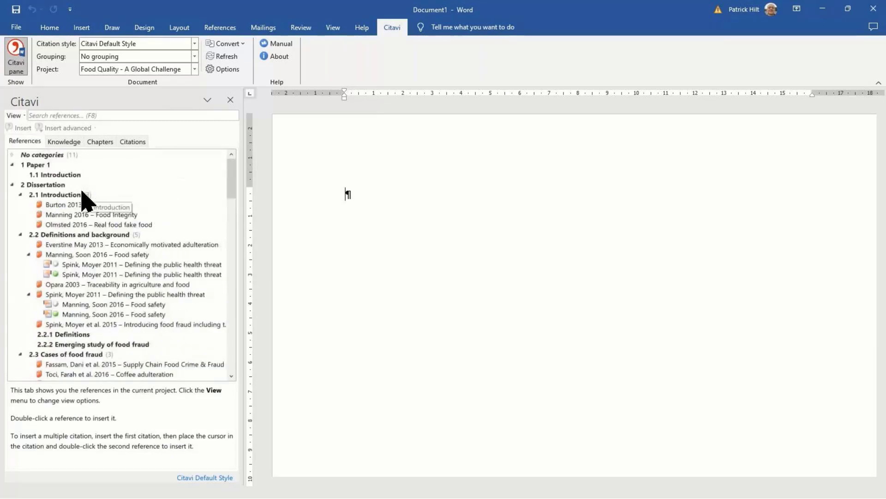
pyautogui.click(18, 116)
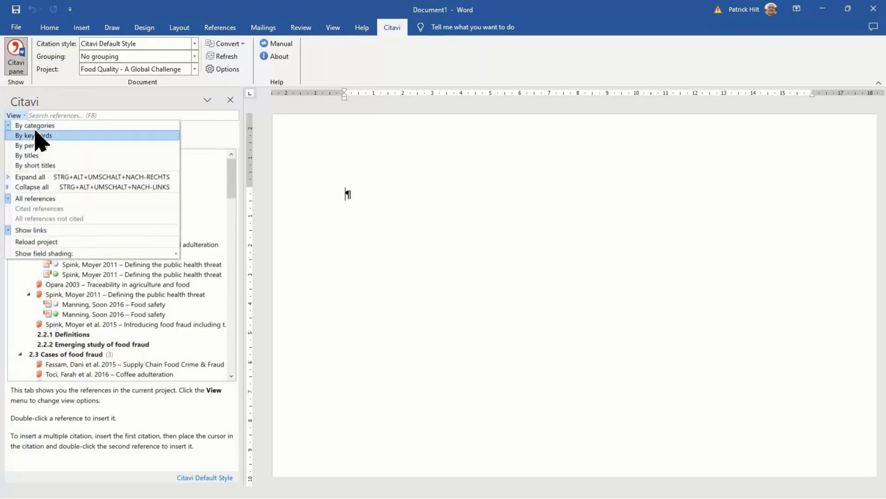
pyautogui.click(50, 165)
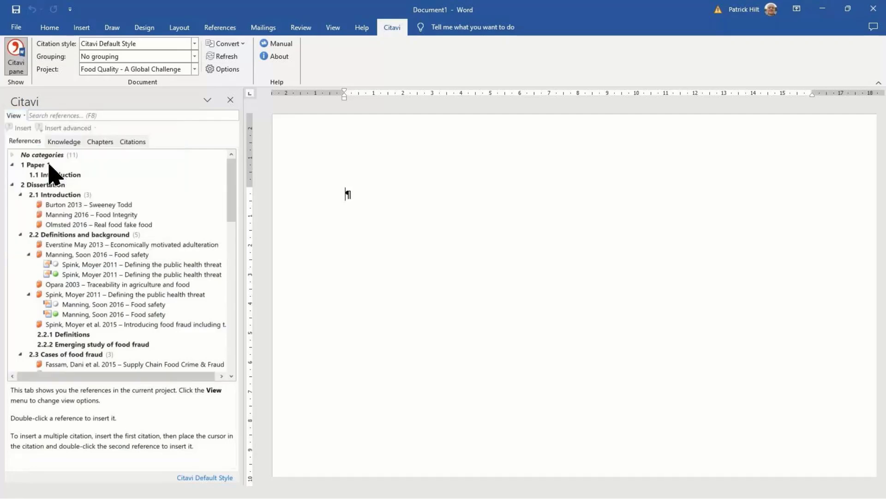
pyautogui.scroll(-5, 71, 234)
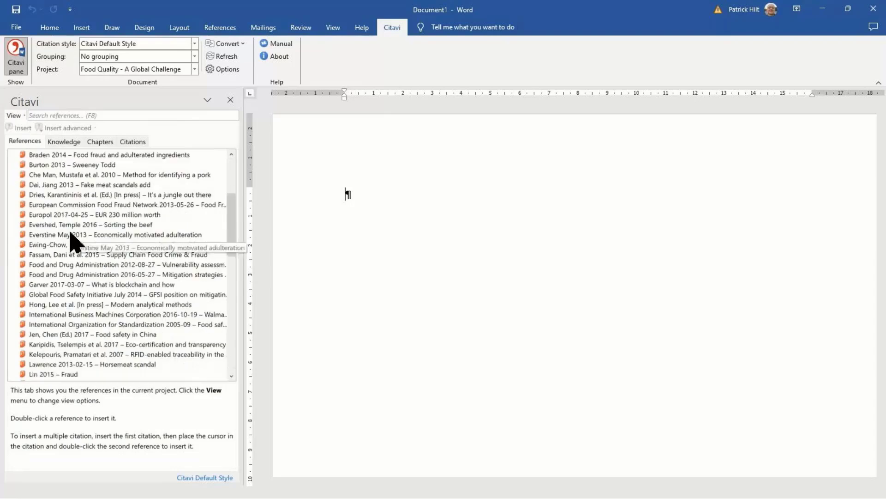
pyautogui.scroll(-4, 65, 258)
pyautogui.scroll(15, 37, 290)
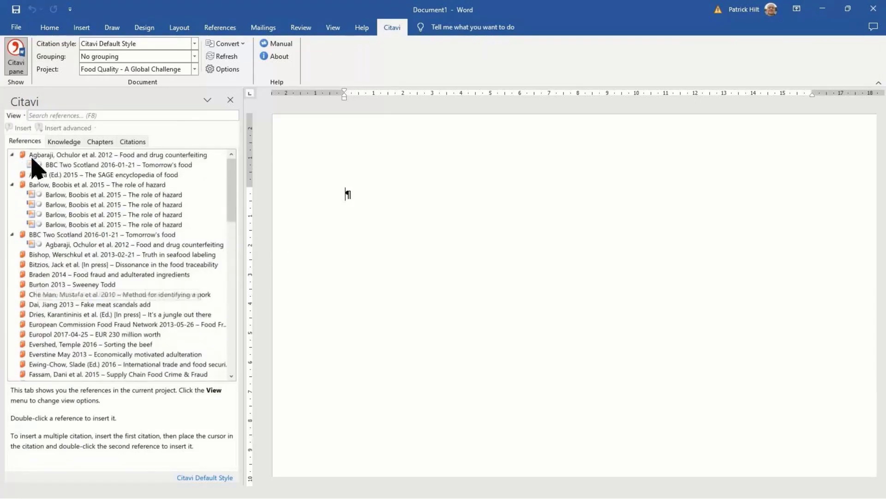
# Step: List the project's references by titles and look through the whole list
pyautogui.click(15, 115)
pyautogui.click(36, 155)
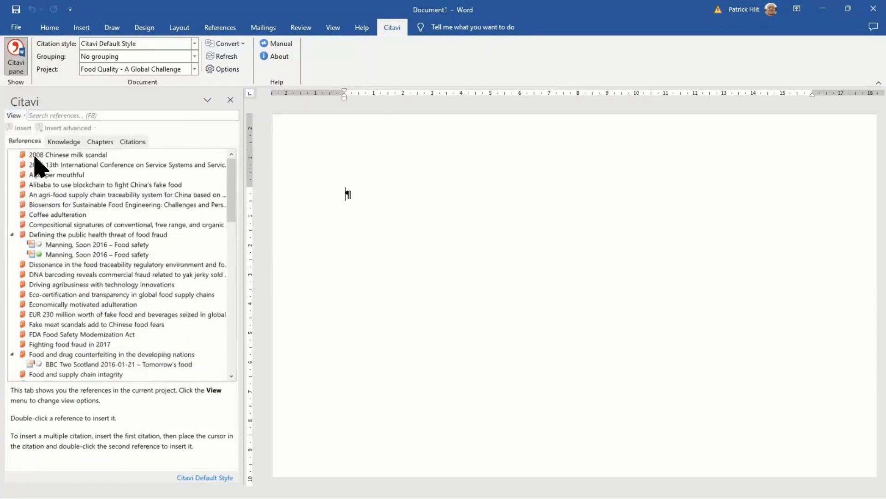
pyautogui.scroll(-10, 46, 222)
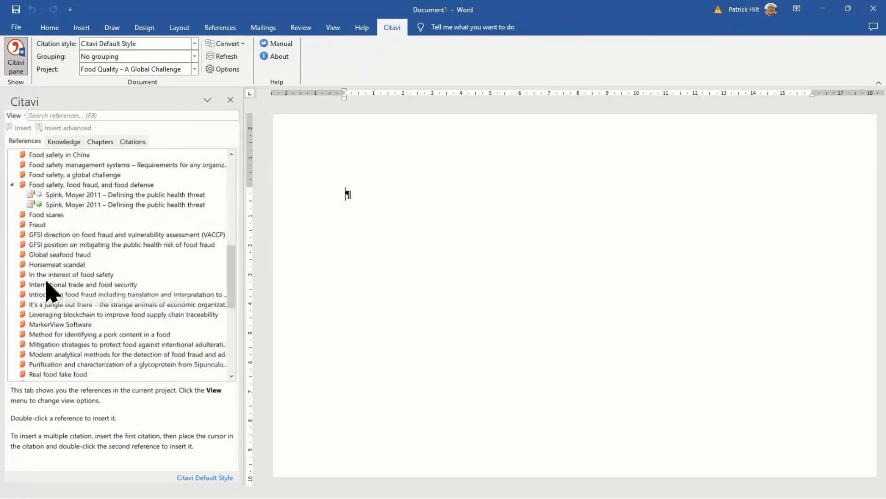
pyautogui.scroll(-4, 48, 288)
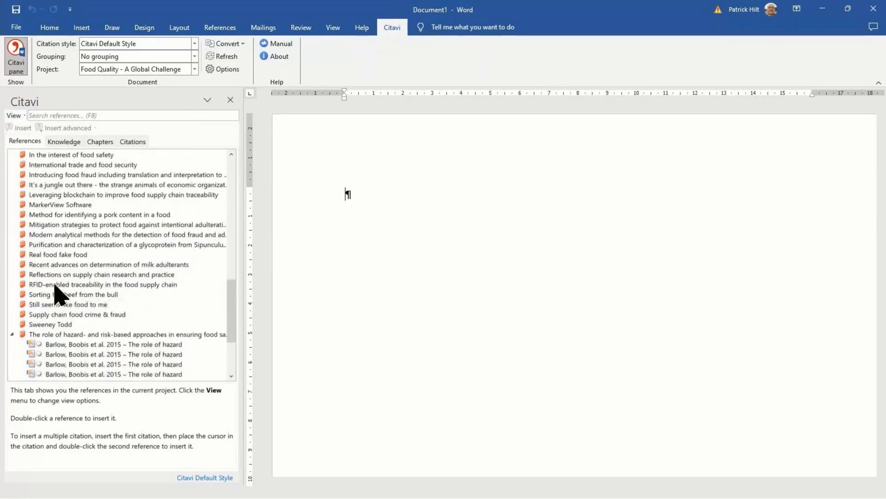
pyautogui.scroll(-3, 58, 296)
pyautogui.scroll(8, 67, 334)
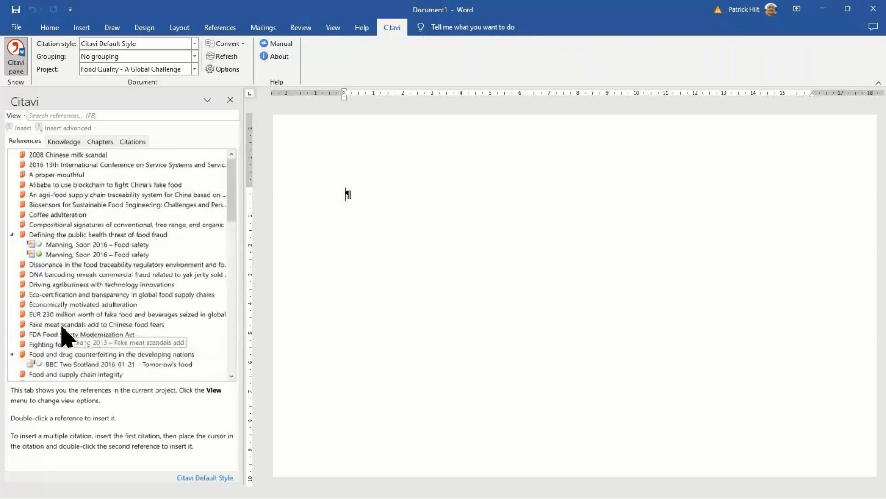
# Step: Group the references by categories and look over the dissertation sections
pyautogui.click(14, 115)
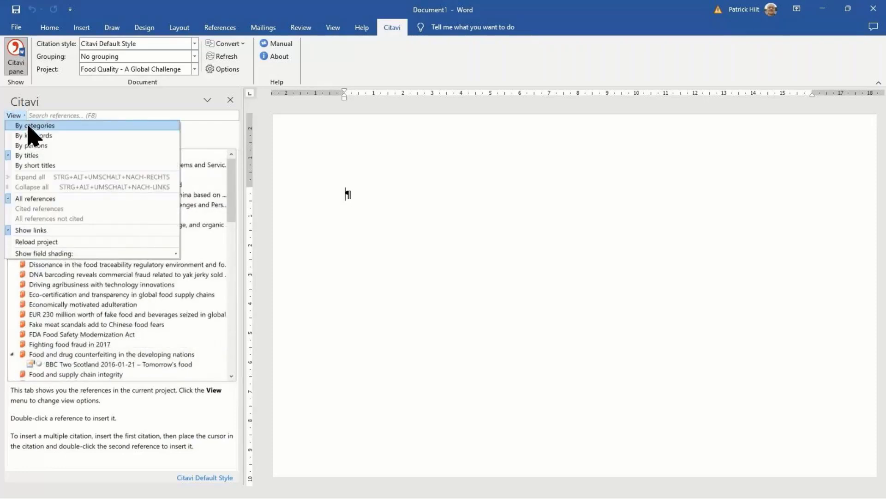
pyautogui.click(29, 126)
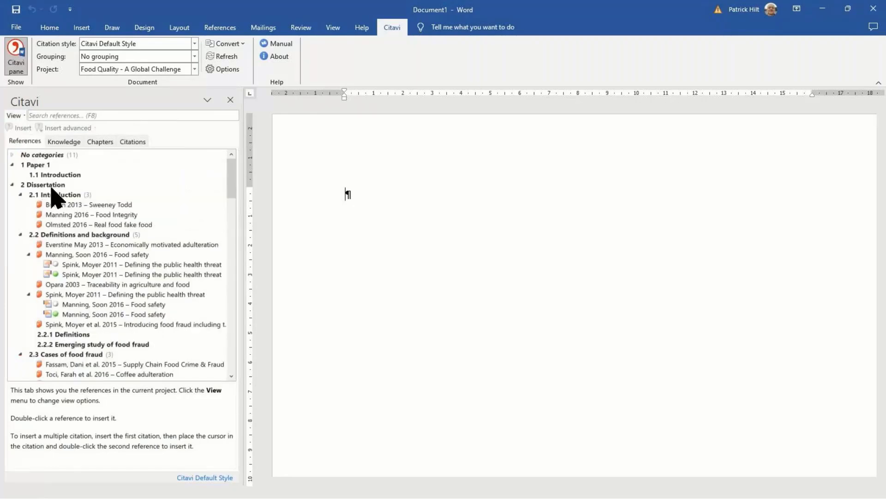
pyautogui.scroll(-2, 69, 305)
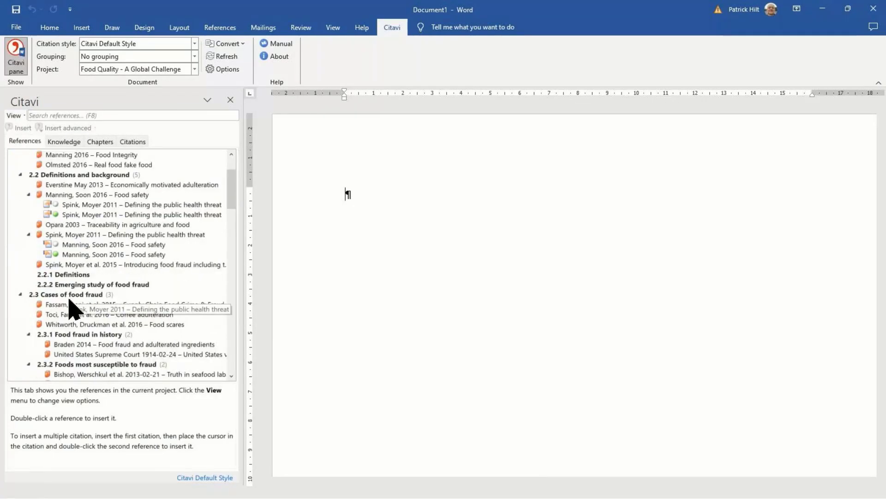
# Step: Show the project's knowledge items and browse them by outline category and subheading
pyautogui.click(63, 141)
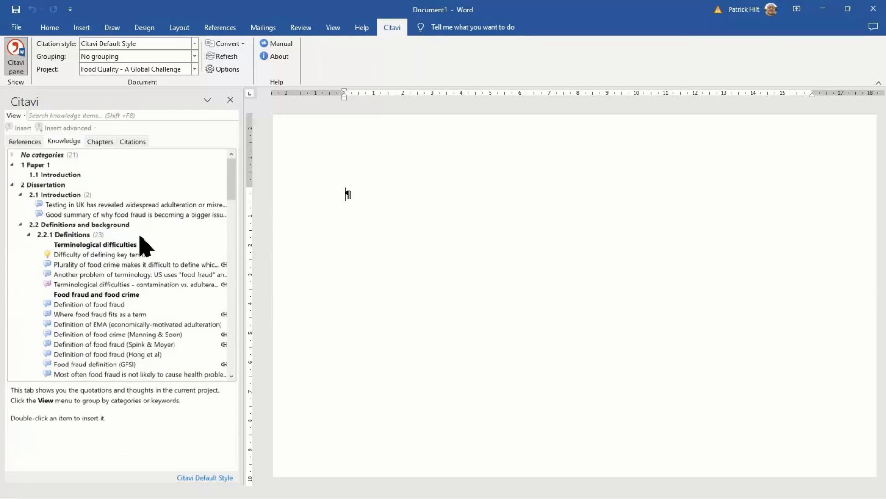
pyautogui.scroll(-3, 134, 244)
pyautogui.scroll(-6, 125, 258)
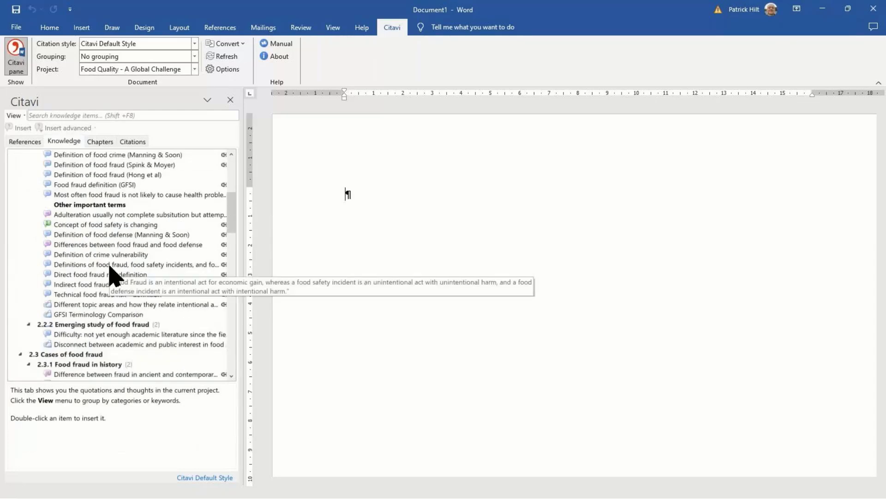
pyautogui.scroll(6, 101, 318)
pyautogui.scroll(3, 101, 319)
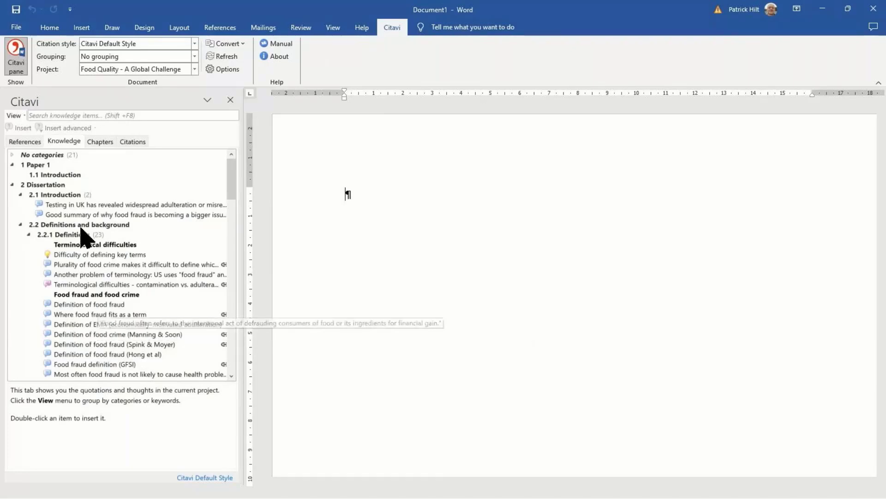
# Step: Insert only the subcategories of the Dissertation category into the document as headings, without their knowledge items
pyautogui.click(41, 186)
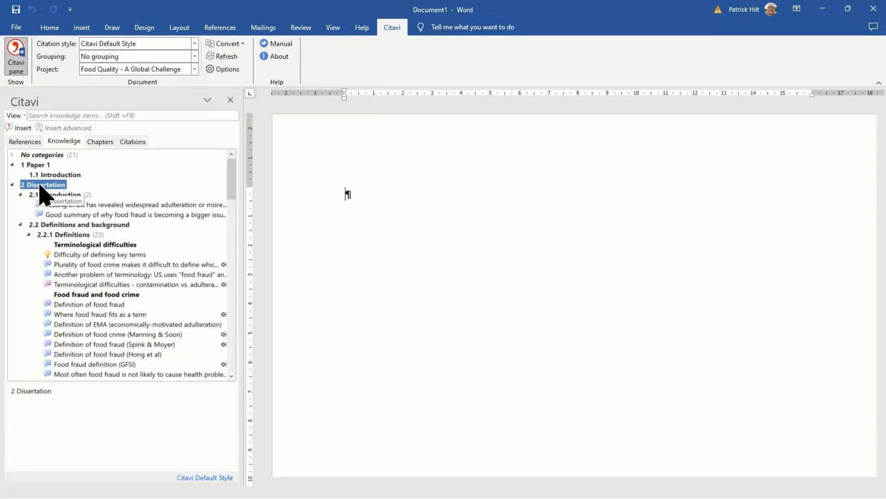
pyautogui.rightClick(36, 184)
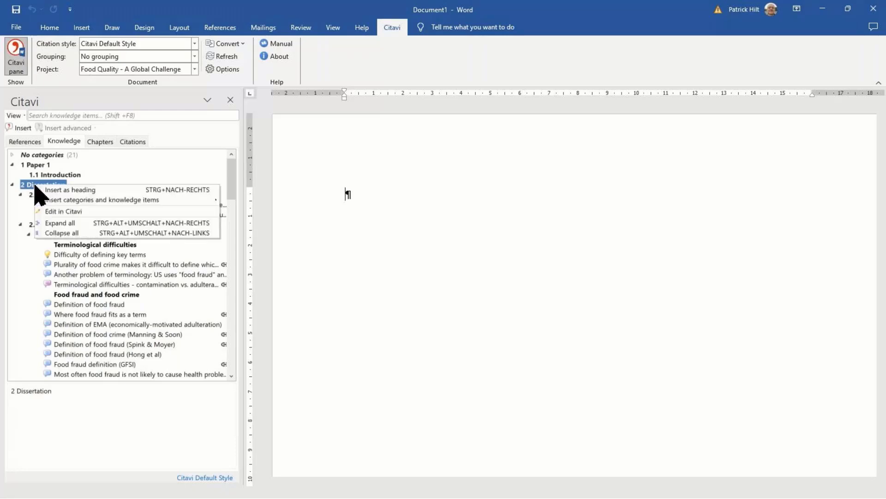
pyautogui.moveTo(83, 202)
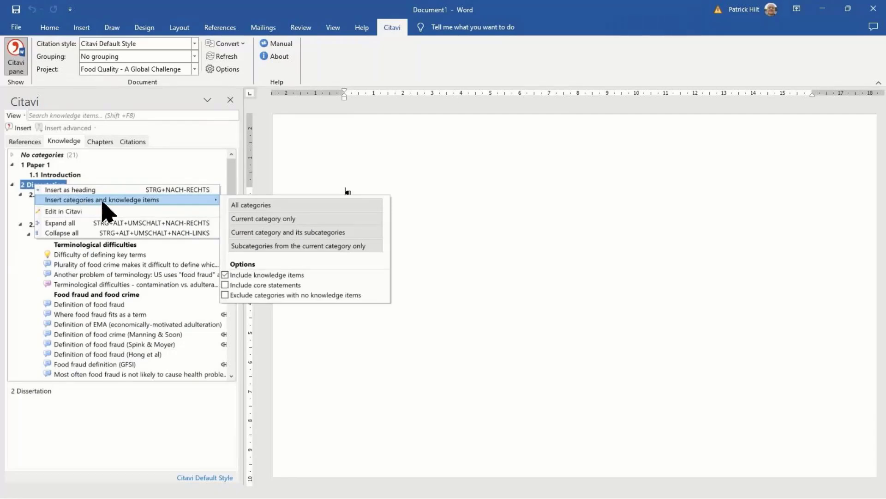
pyautogui.click(225, 276)
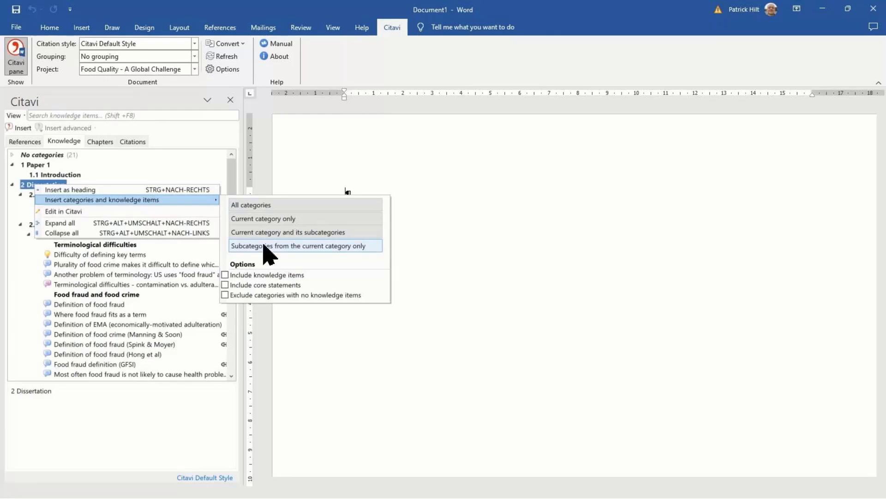
pyautogui.click(292, 246)
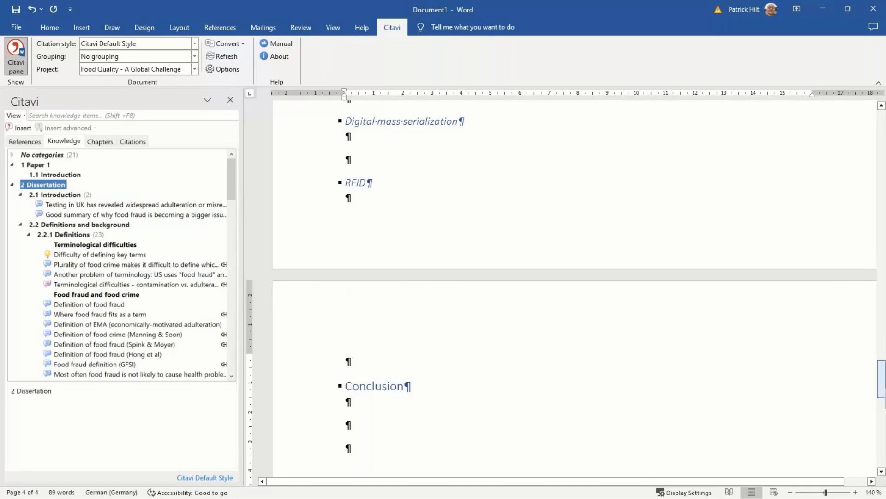
# Step: Try to number the headings by applying the 1, 1.1, 1.1.1 multilevel heading list at the Introduction heading
pyautogui.moveTo(881, 388); pyautogui.dragTo(882, 129)
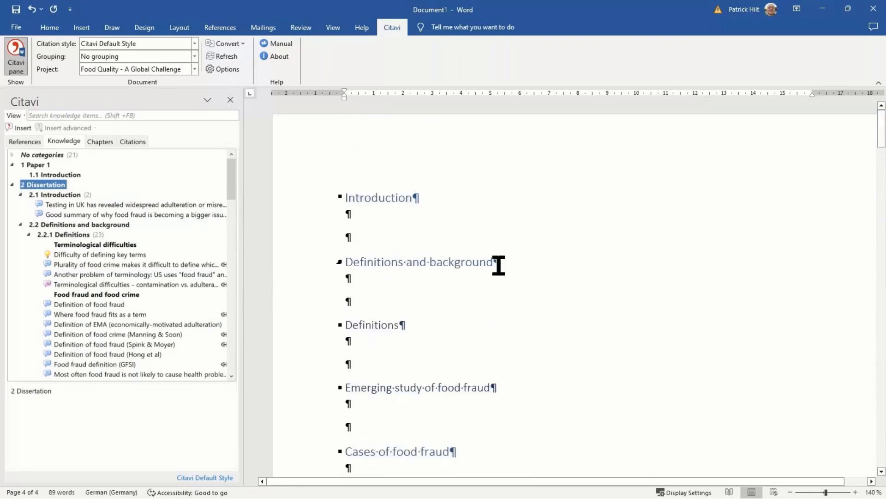
pyautogui.click(369, 199)
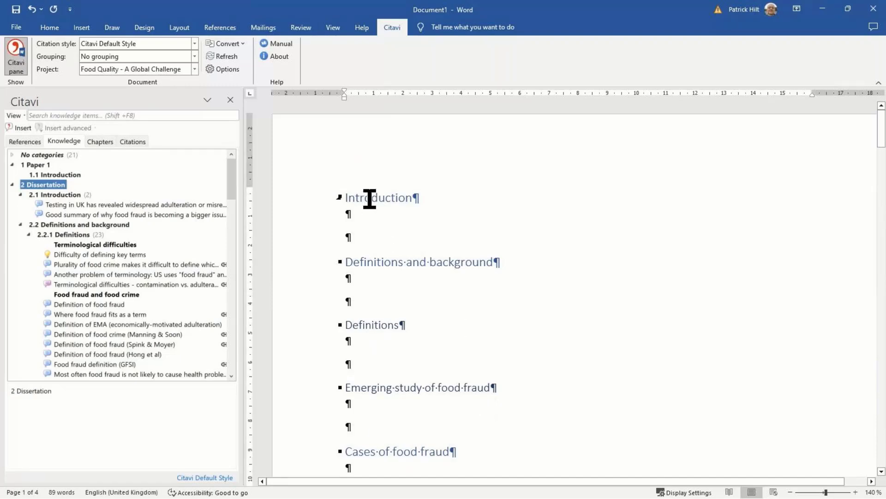
pyautogui.click(49, 28)
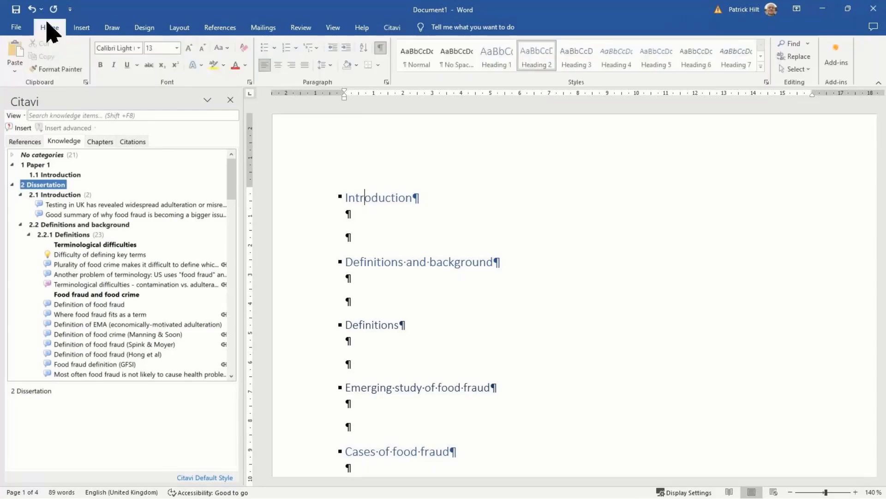
pyautogui.click(318, 48)
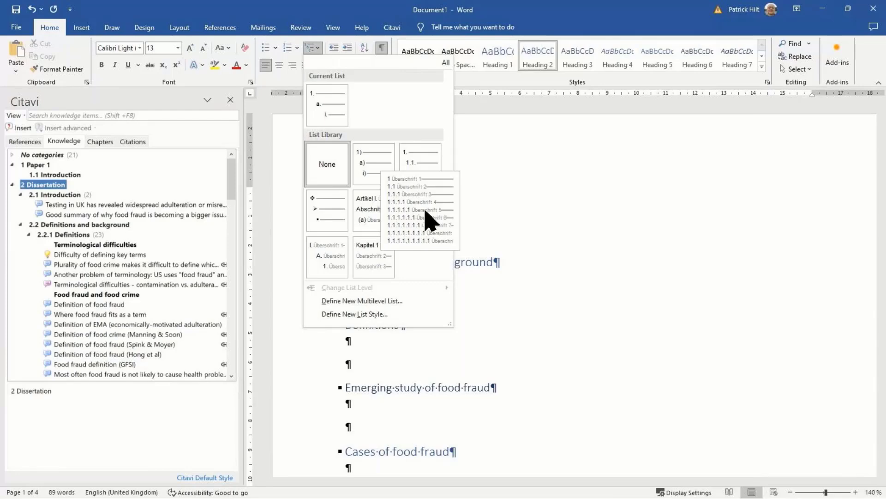
pyautogui.click(426, 219)
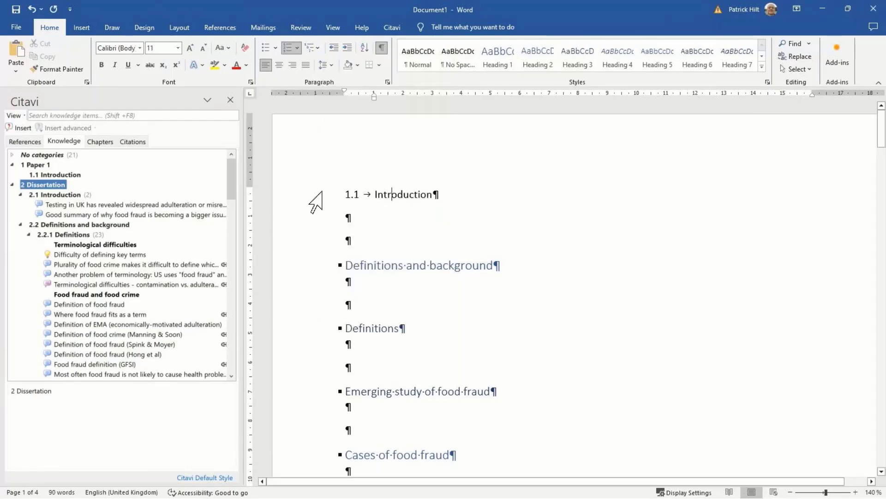
# Step: Try the same multilevel heading list on the whole document, and undo the numbering
pyautogui.click(316, 203)
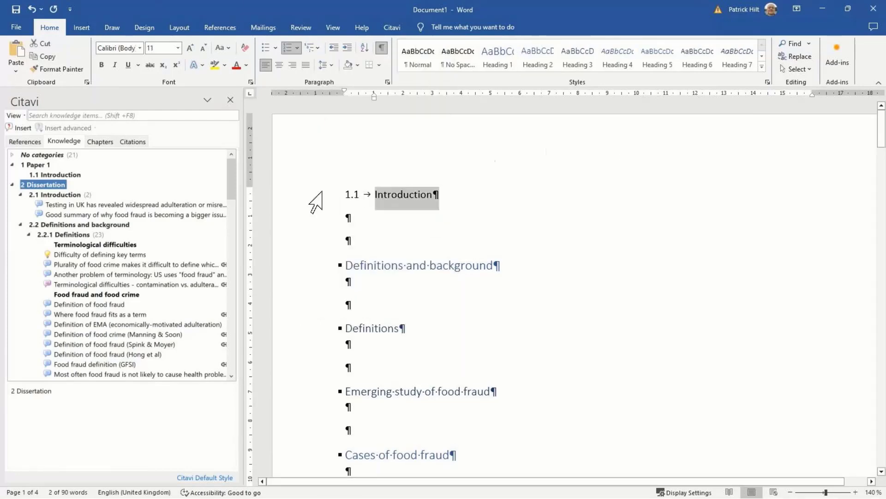
pyautogui.hotkey('ctrl', 'a')
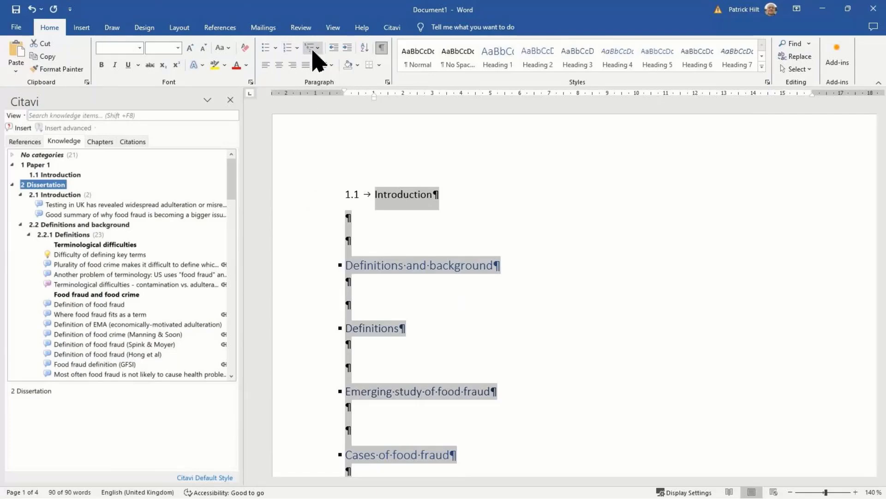
pyautogui.click(316, 47)
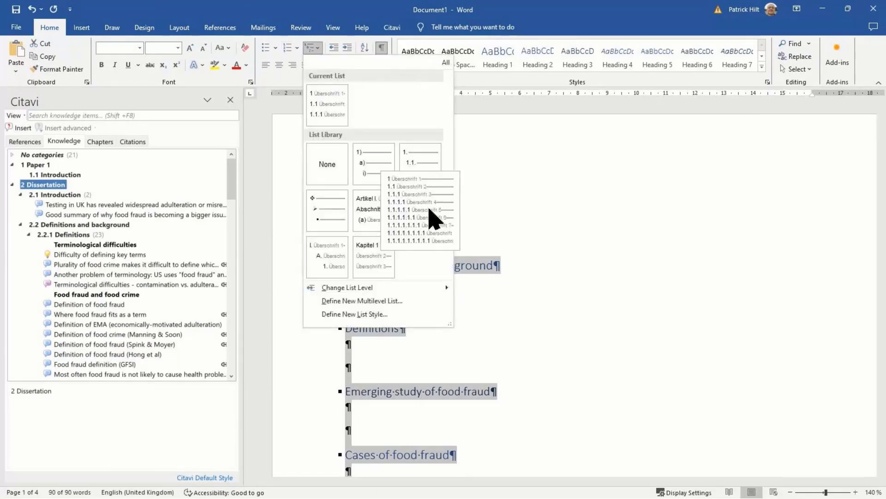
pyautogui.click(432, 218)
pyautogui.click(369, 227)
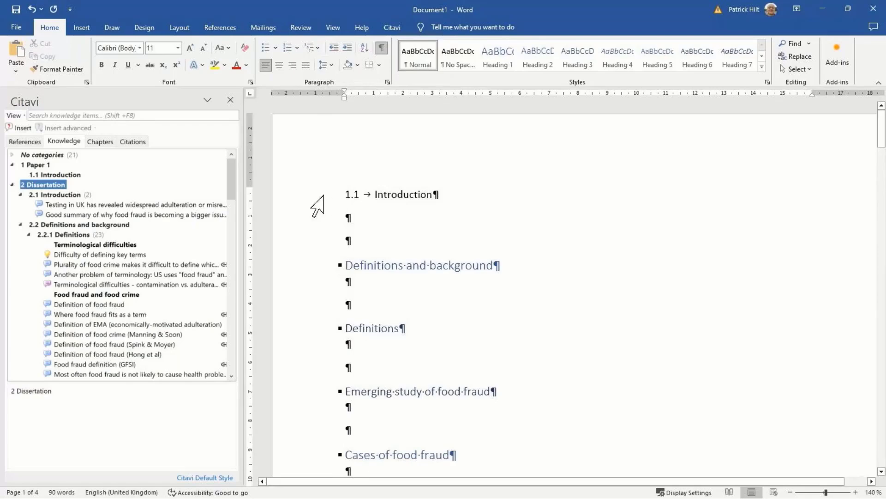
pyautogui.click(32, 9)
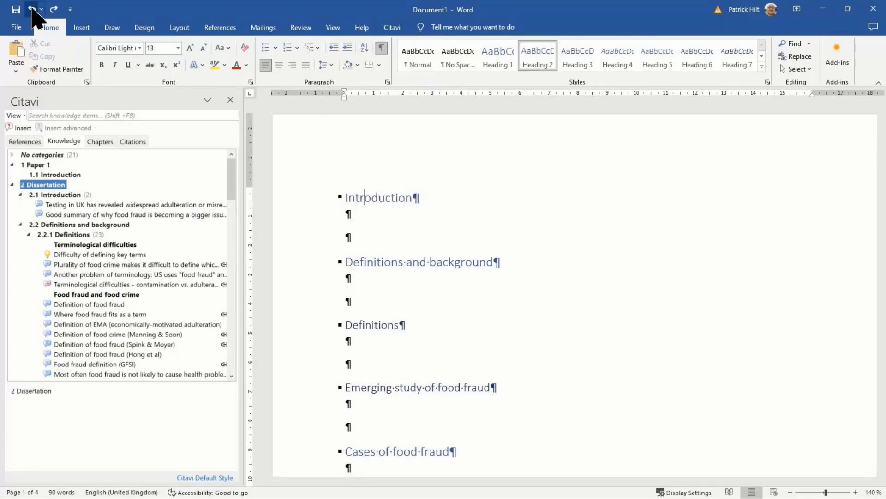
# Step: Try the multilevel heading list on the selected Introduction heading line again, and undo it
pyautogui.click(287, 206)
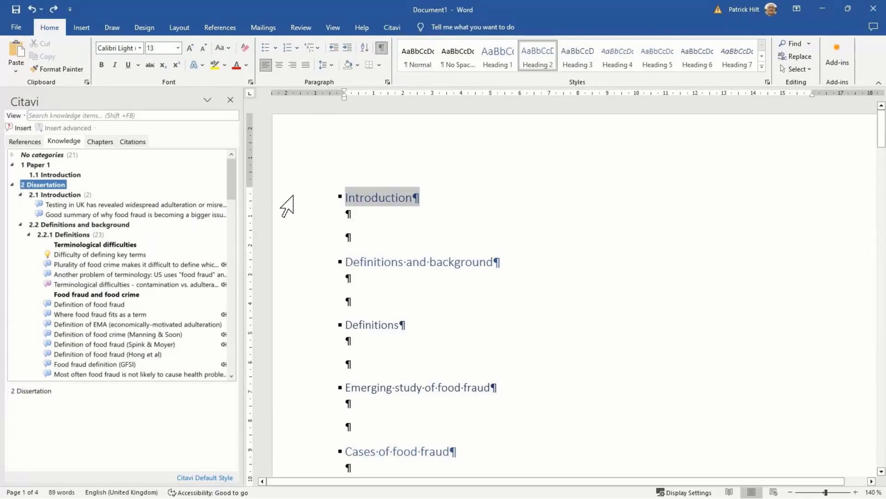
pyautogui.click(316, 48)
pyautogui.click(423, 221)
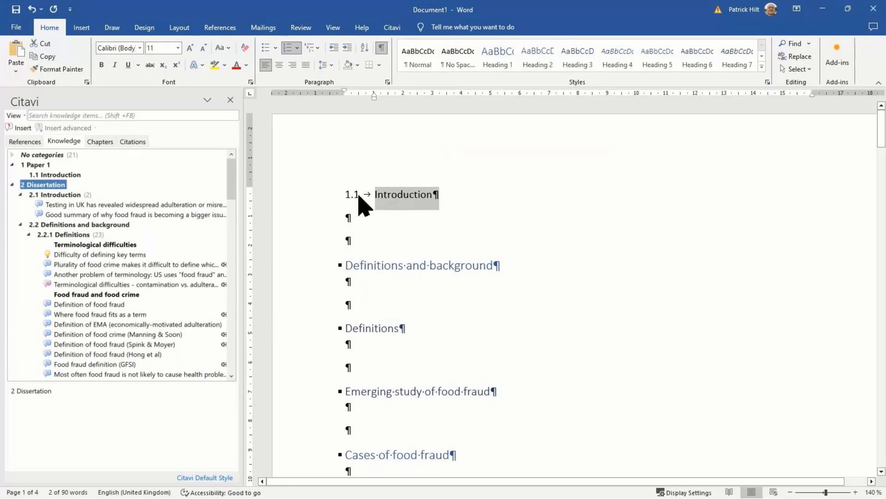
pyautogui.hotkey('ctrl', 'z')
# Step: Apply the 1, 1.1, 1.1.1 multilevel heading list to the entire document
pyautogui.hotkey('ctrl', 'a')
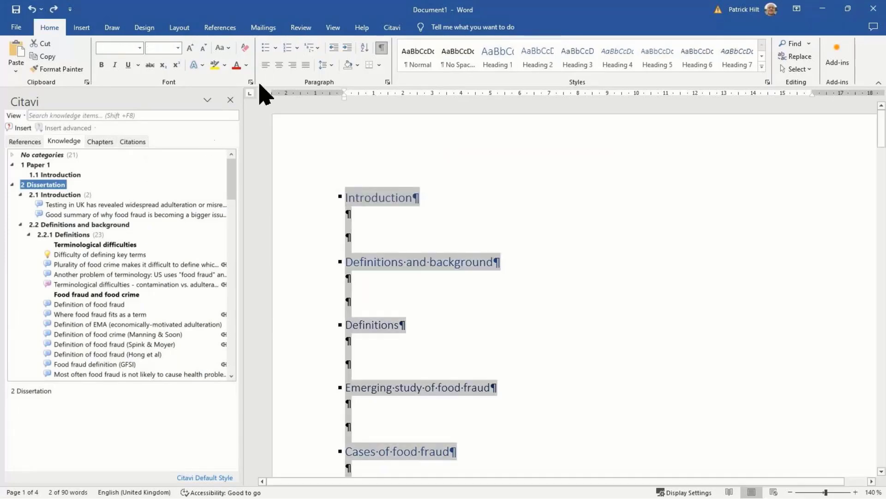
pyautogui.click(309, 48)
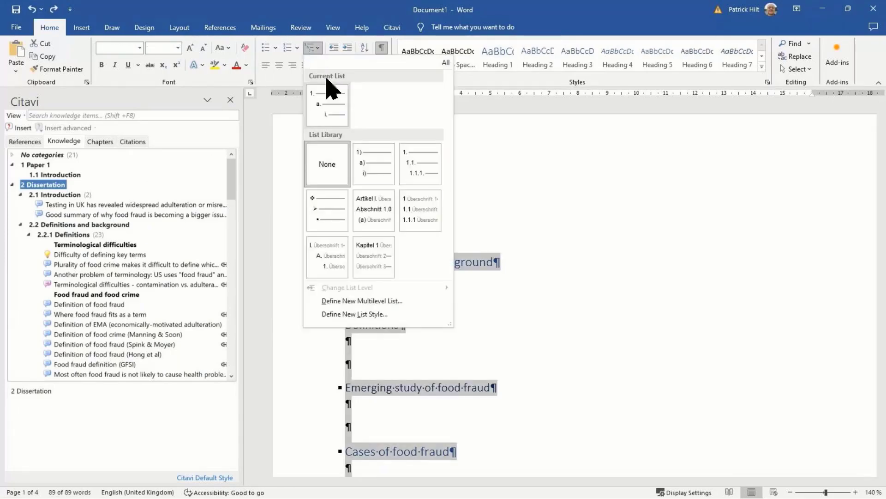
pyautogui.click(425, 221)
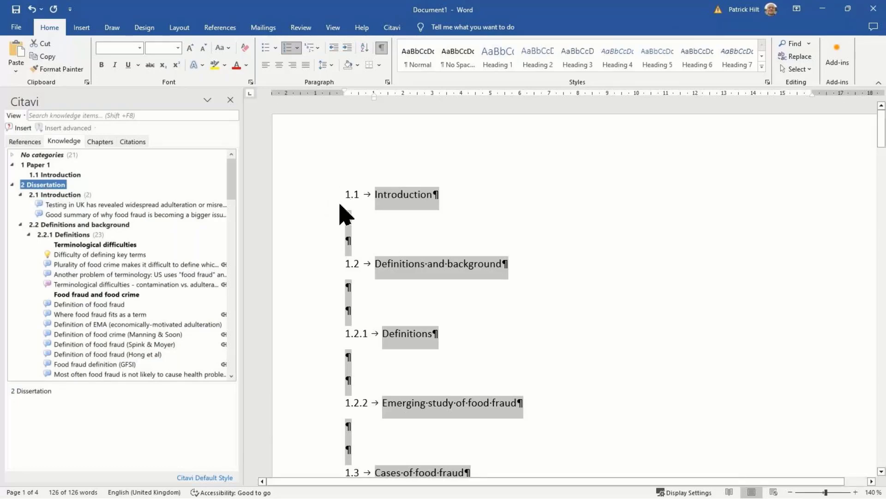
# Step: Promote all the numbered headings by one level in Outline view, and return to the page layout
pyautogui.click(301, 29)
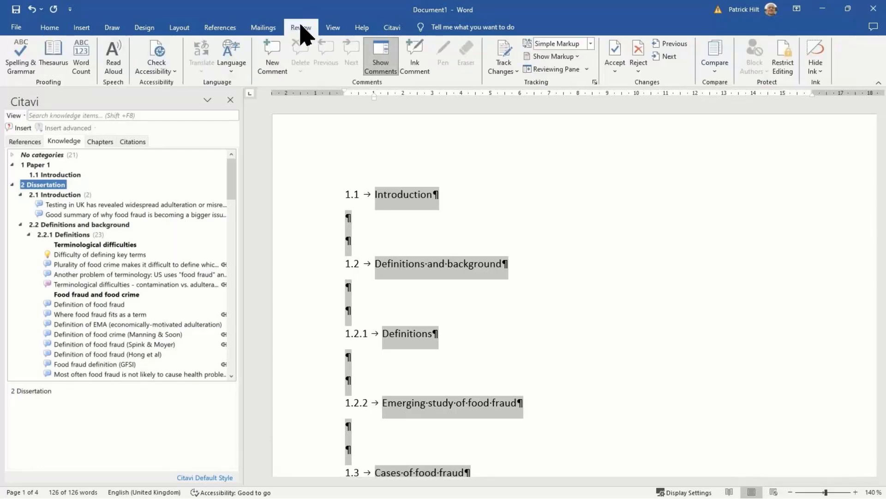
pyautogui.click(336, 33)
pyautogui.click(103, 46)
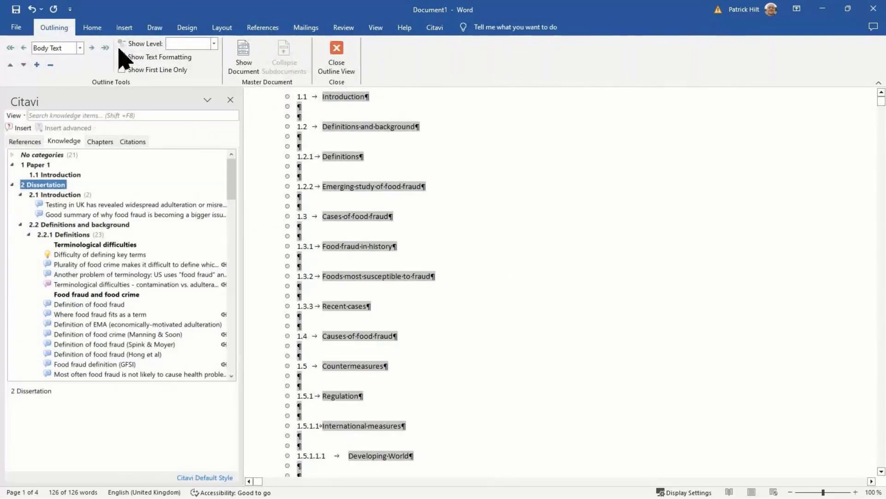
pyautogui.click(23, 48)
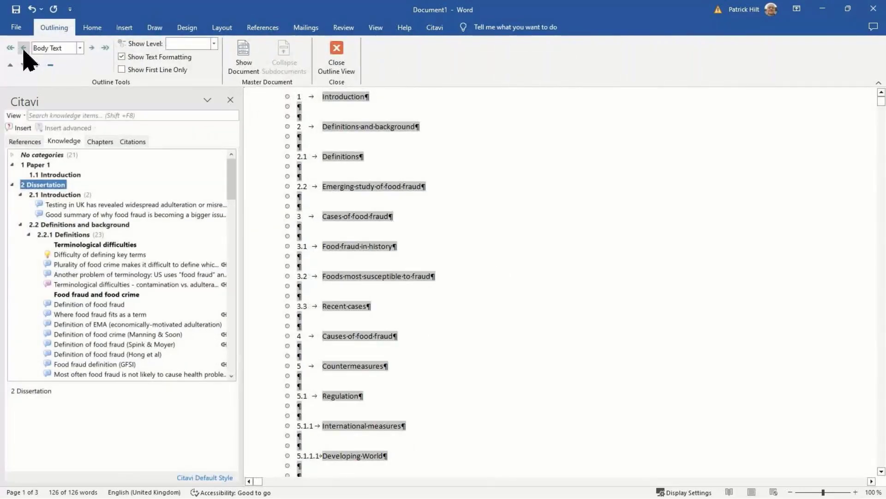
pyautogui.click(338, 57)
# Step: Look through the matching Citavi references and knowledge items for the chapters from Cases of food fraud to Causes of food fraud
pyautogui.click(384, 202)
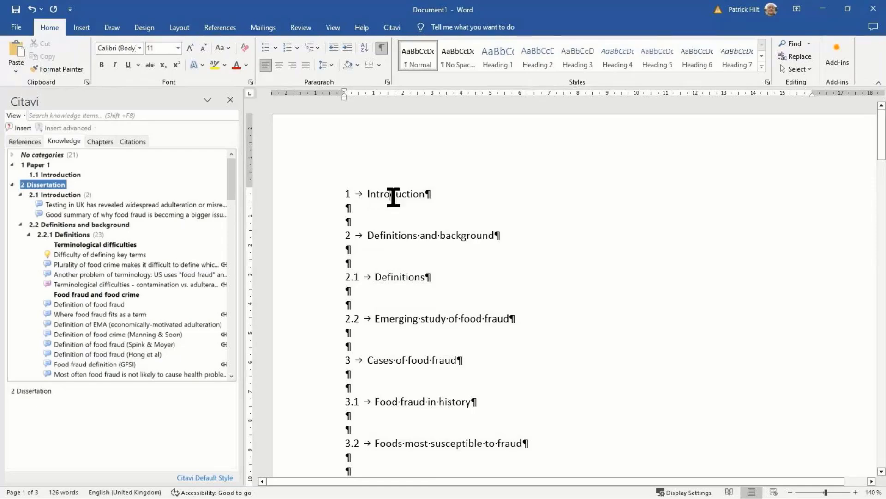
pyautogui.scroll(-4, 392, 240)
pyautogui.scroll(1, 389, 274)
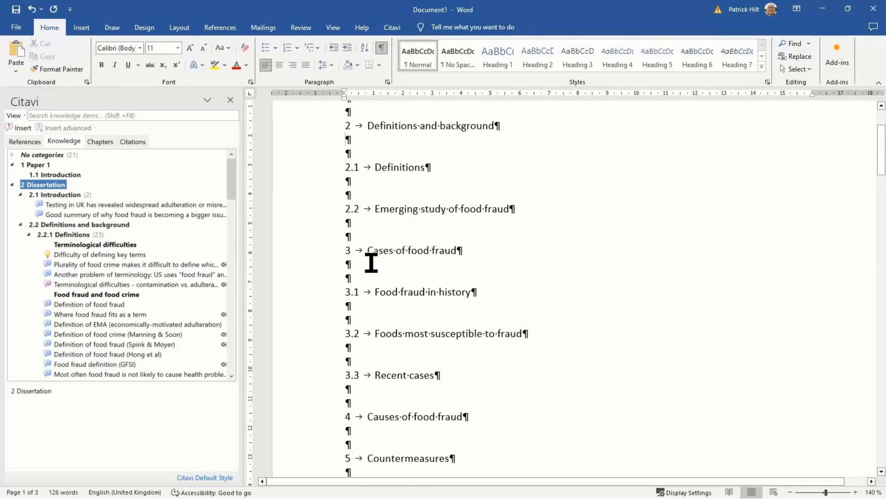
pyautogui.click(380, 264)
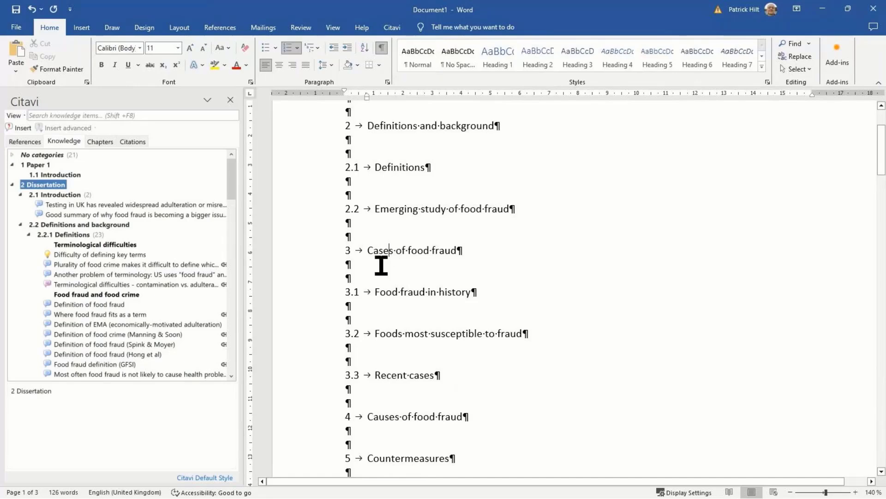
pyautogui.click(103, 142)
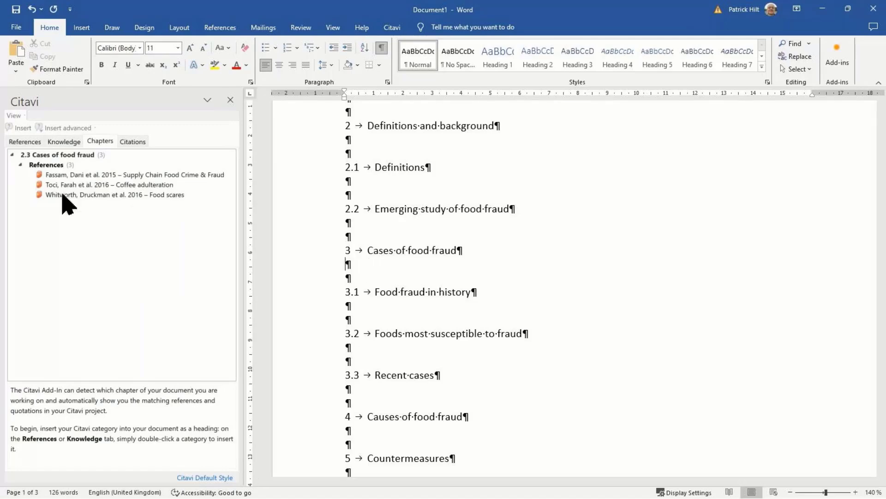
pyautogui.click(385, 318)
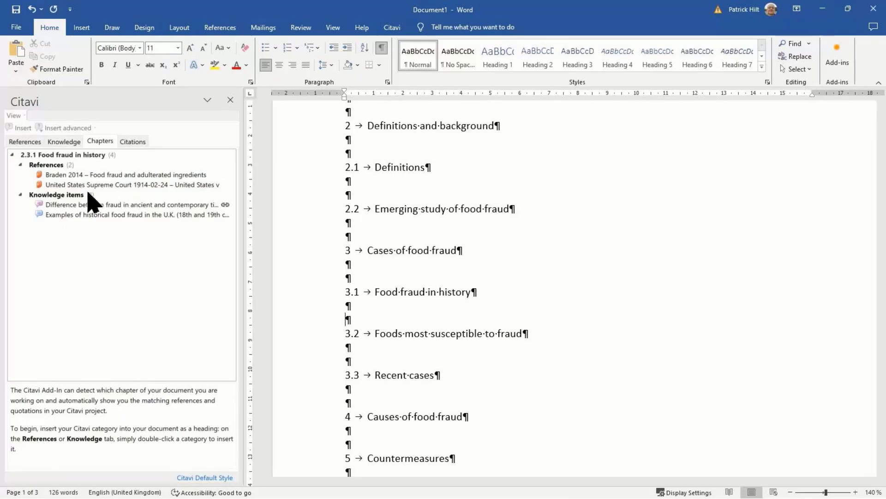
pyautogui.click(390, 348)
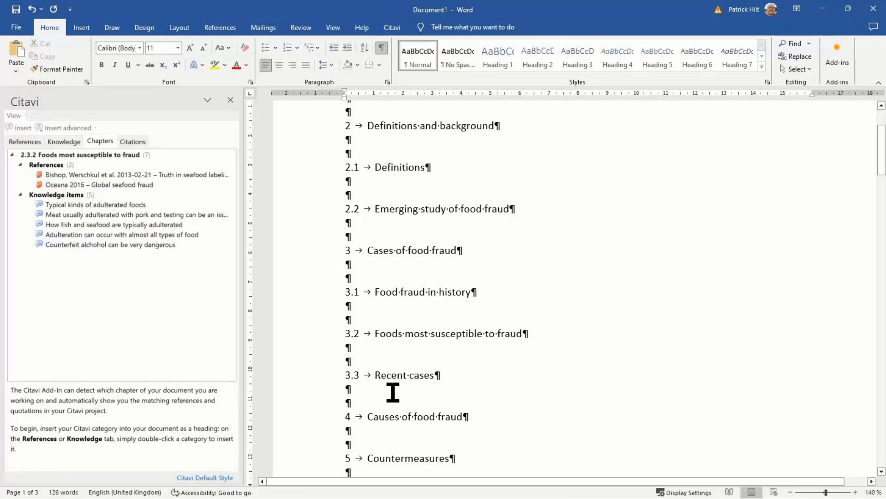
pyautogui.click(392, 391)
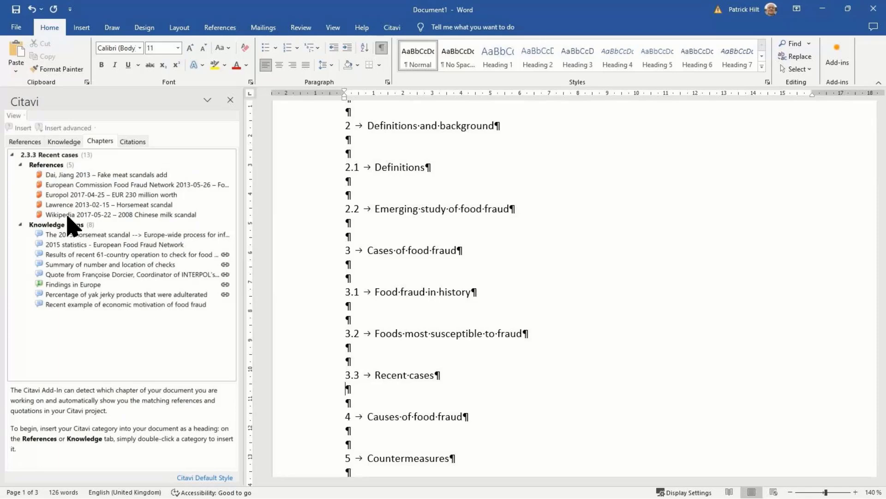
pyautogui.click(369, 429)
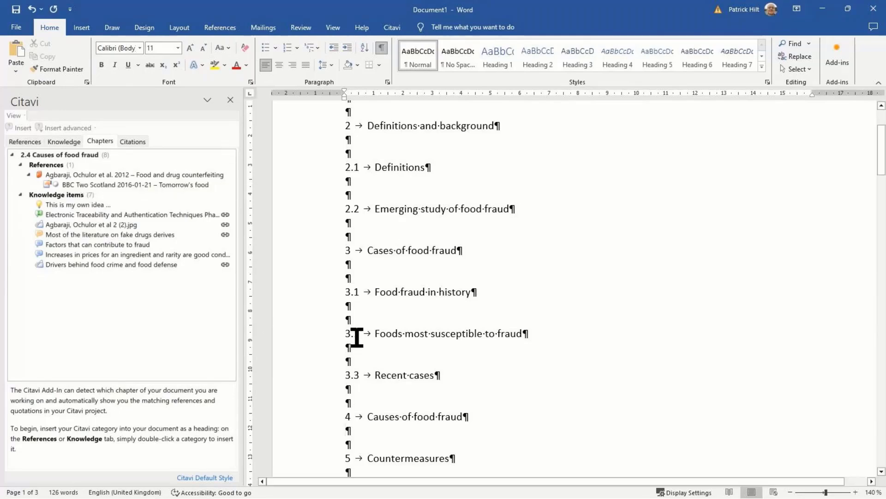
# Step: Insert the thought "This is my own idea" and the "Electronic Traceability and Authentication Techniques" summary with its citation below the Causes of food fraud heading
pyautogui.click(365, 430)
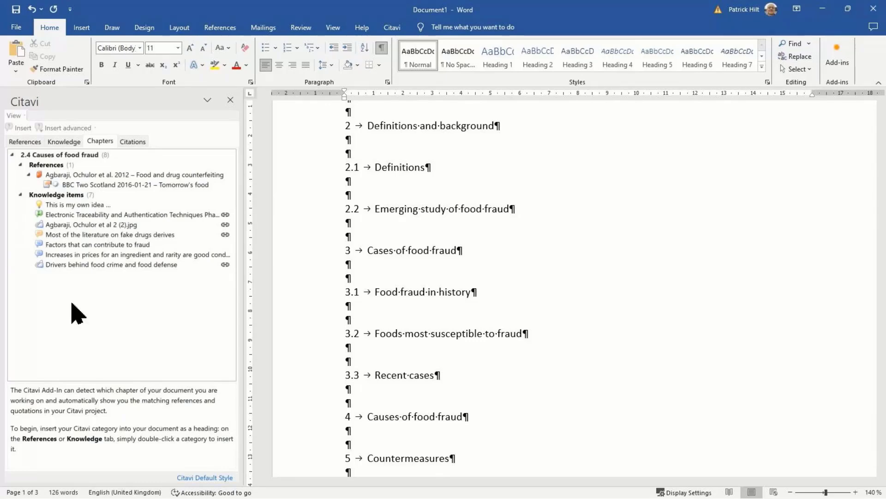
pyautogui.click(65, 206)
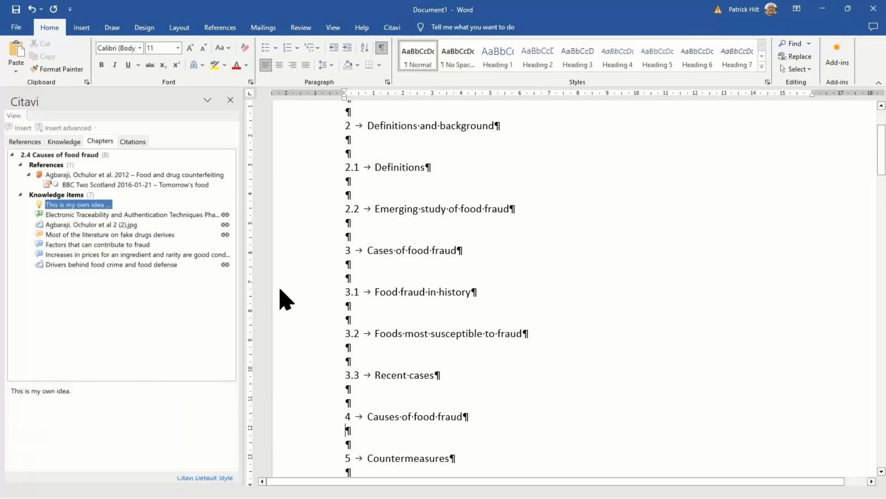
pyautogui.doubleClick(70, 205)
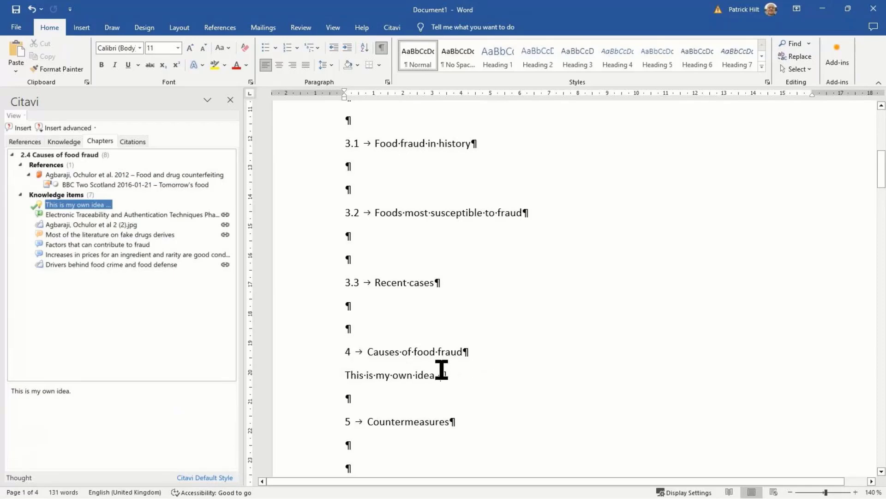
pyautogui.click(102, 214)
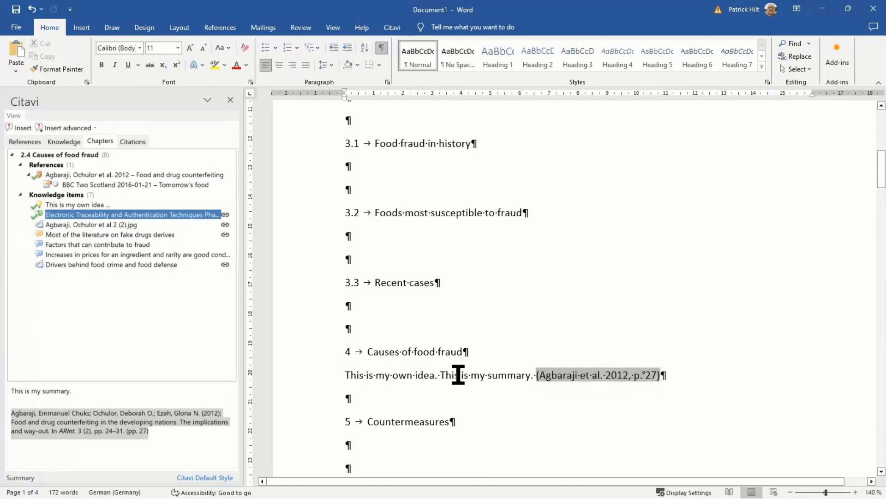
# Step: Insert the image quotation "Agbaraji, Ochulor et al 2 (2).jpg" with its caption and citation below the summary under Causes of food fraud
pyautogui.moveTo(443, 375); pyautogui.dragTo(508, 372)
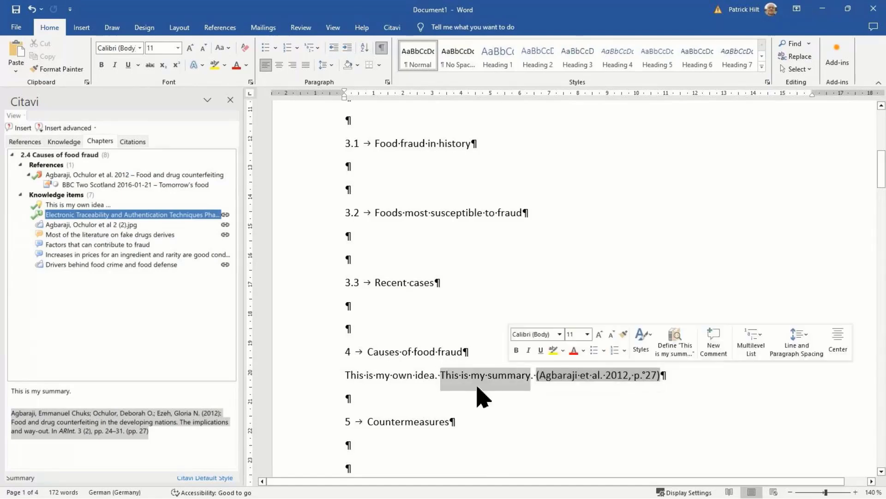
pyautogui.click(370, 394)
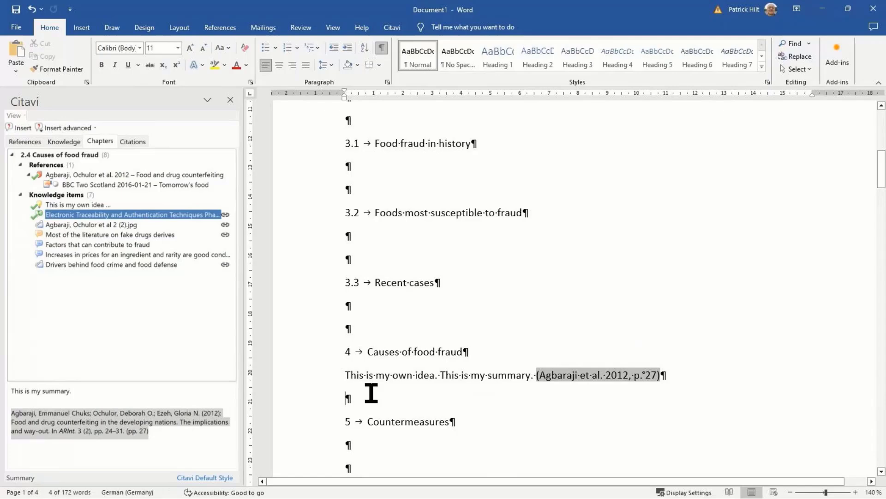
pyautogui.click(96, 227)
pyautogui.doubleClick(96, 227)
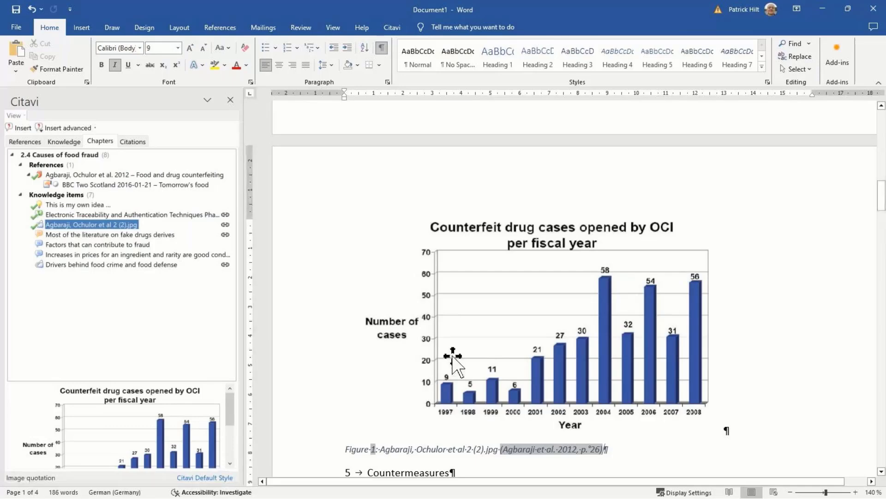
# Step: Add a new paragraph after the figure caption and insert the direct quotation "Factors that can contribute to fraud" with its citation
pyautogui.scroll(-3, 454, 359)
pyautogui.click(653, 305)
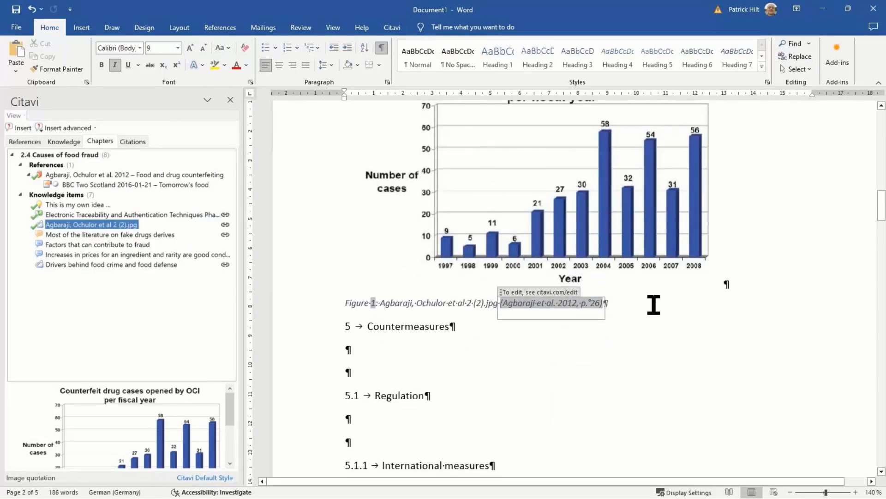
pyautogui.press('Return')
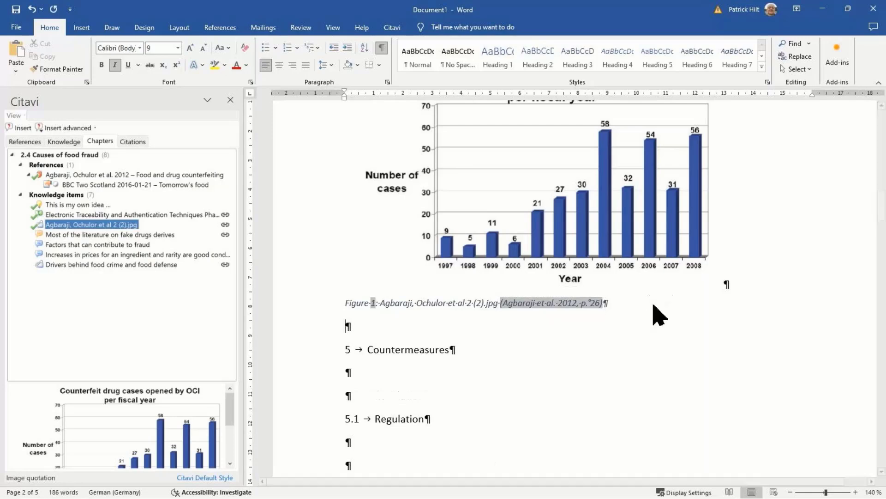
pyautogui.click(91, 245)
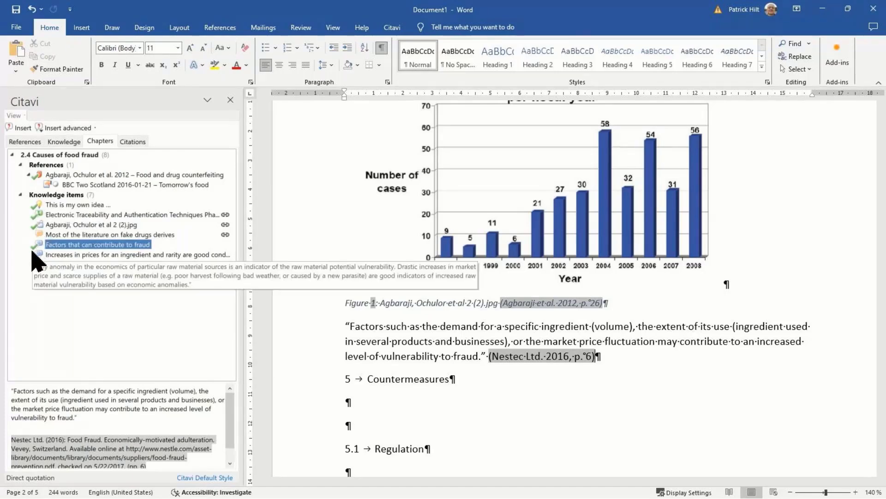
# Step: Preview the comment "Most of the literature on fake drugs derives" and the quotation on price increases for an ingredient
pyautogui.click(54, 233)
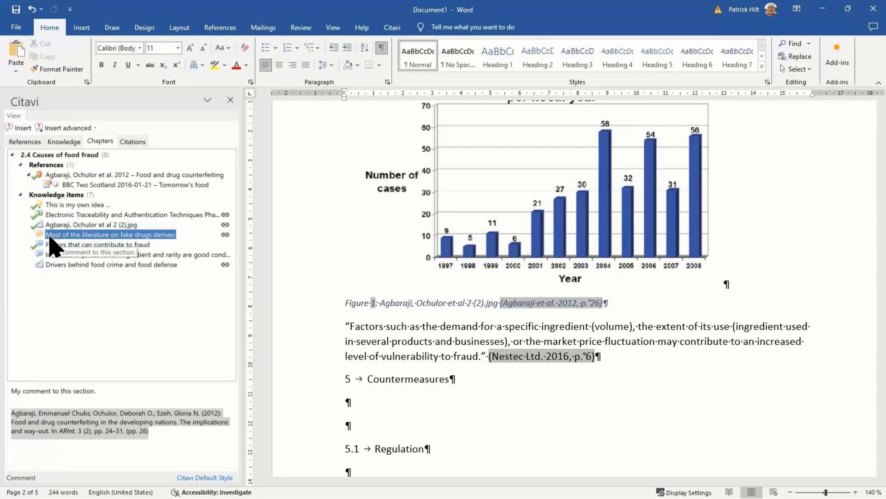
pyautogui.click(42, 254)
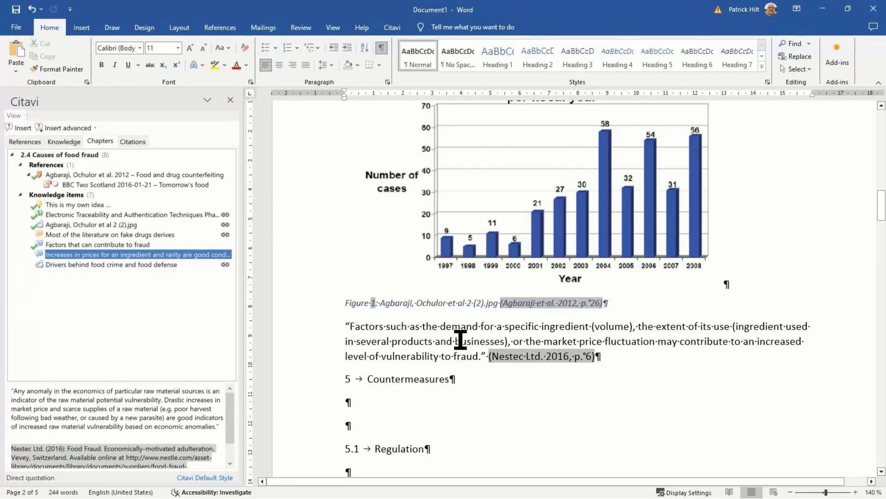
pyautogui.click(390, 328)
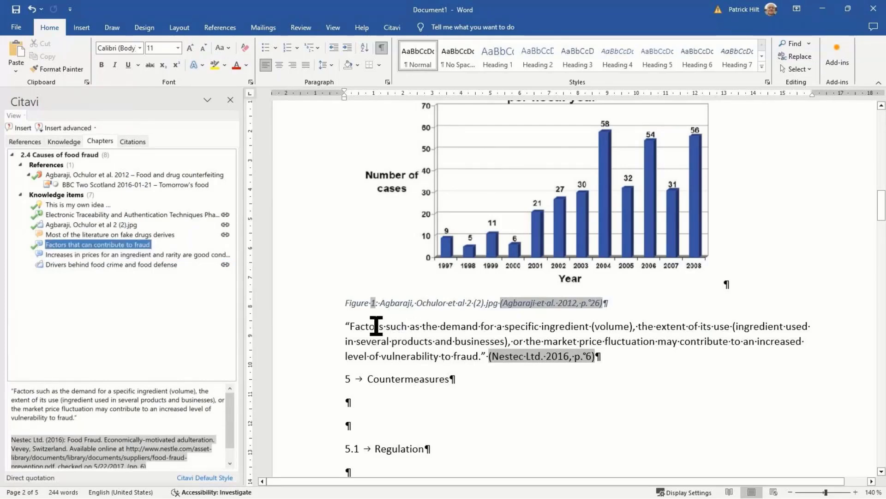
# Step: Clear the entire document and insert only the subcategories of 2 Dissertation, including their knowledge items
pyautogui.hotkey('ctrl', 'a')
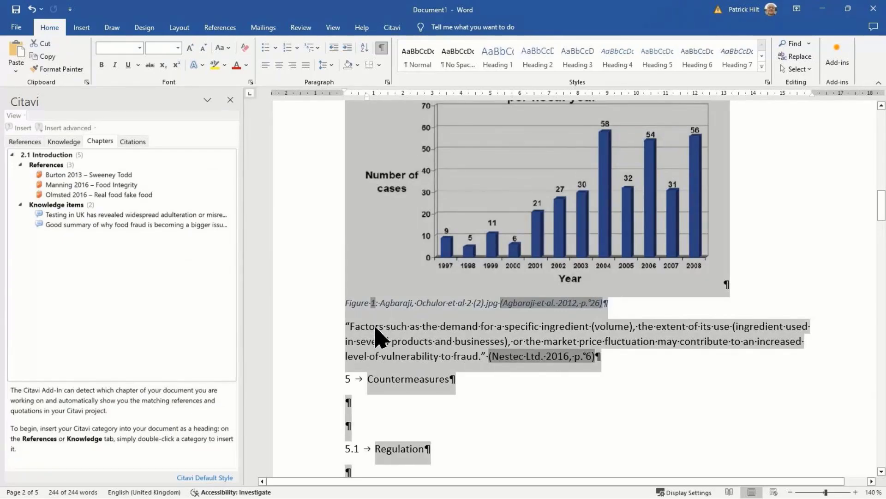
pyautogui.press('Delete')
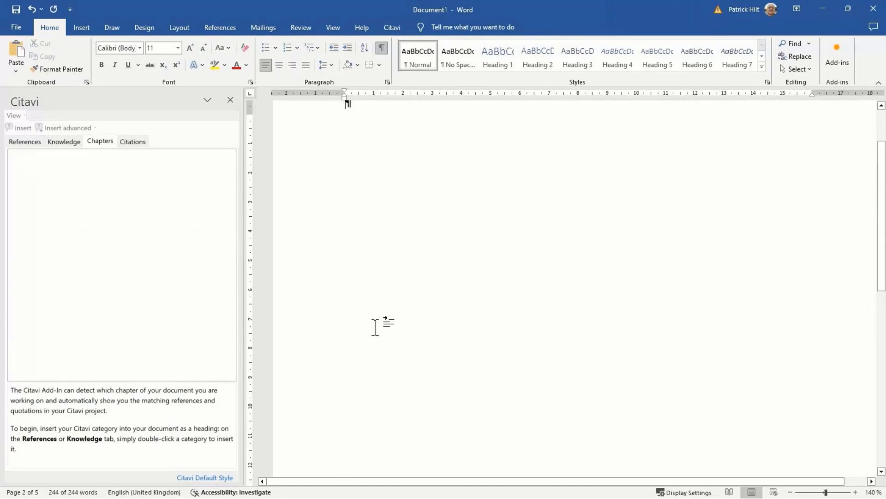
pyautogui.click(27, 142)
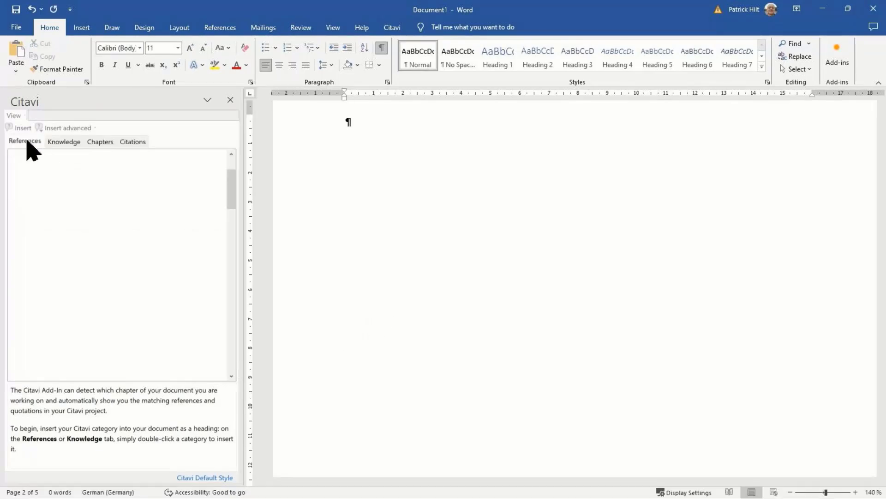
pyautogui.moveTo(234, 194); pyautogui.dragTo(234, 174)
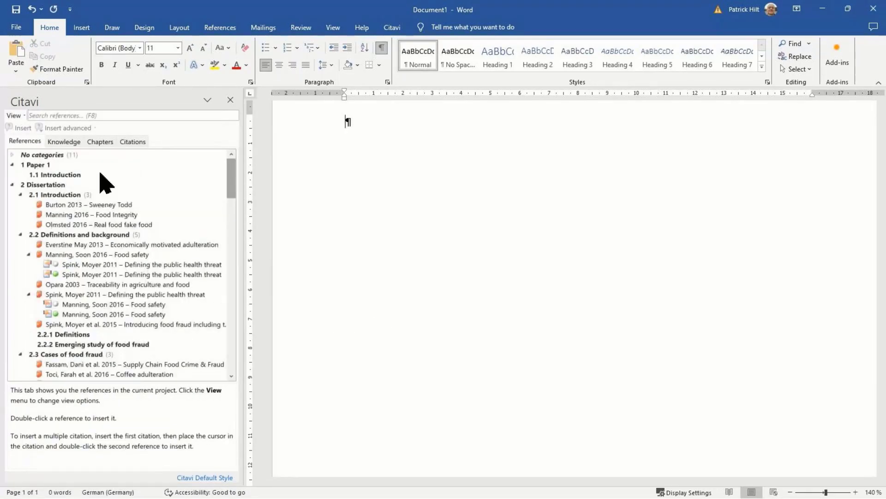
pyautogui.click(46, 186)
pyautogui.rightClick(46, 186)
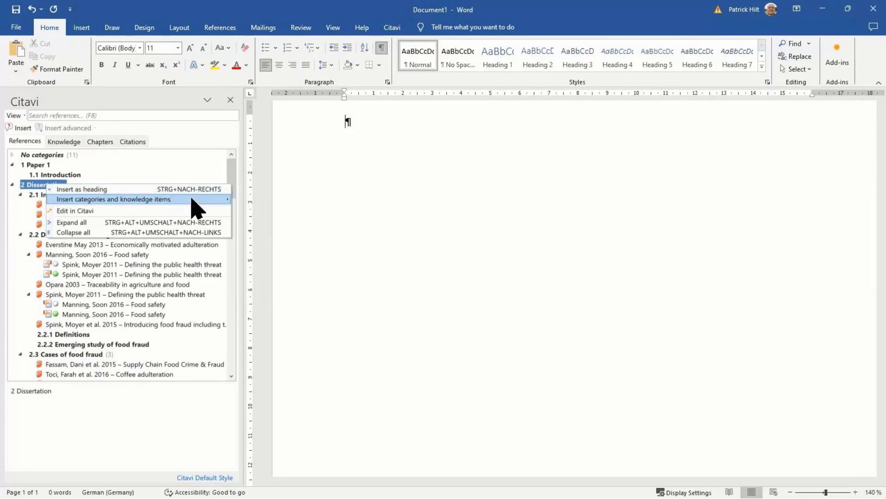
pyautogui.moveTo(208, 201)
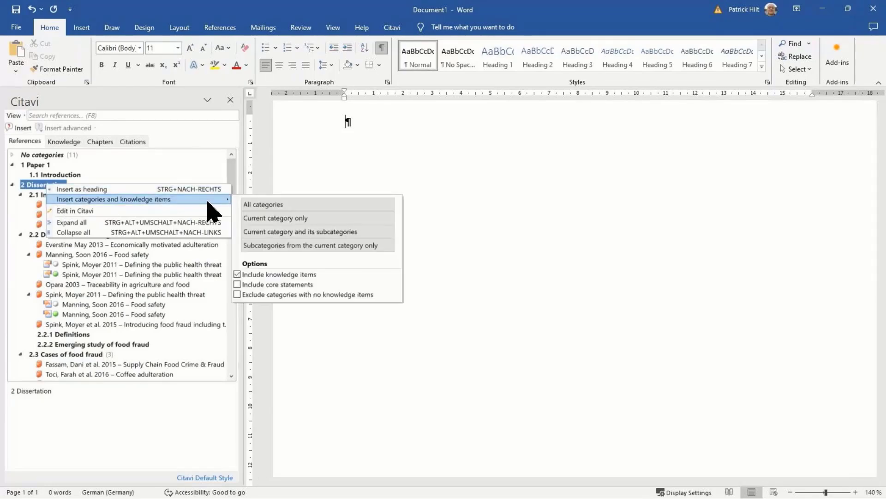
pyautogui.click(277, 246)
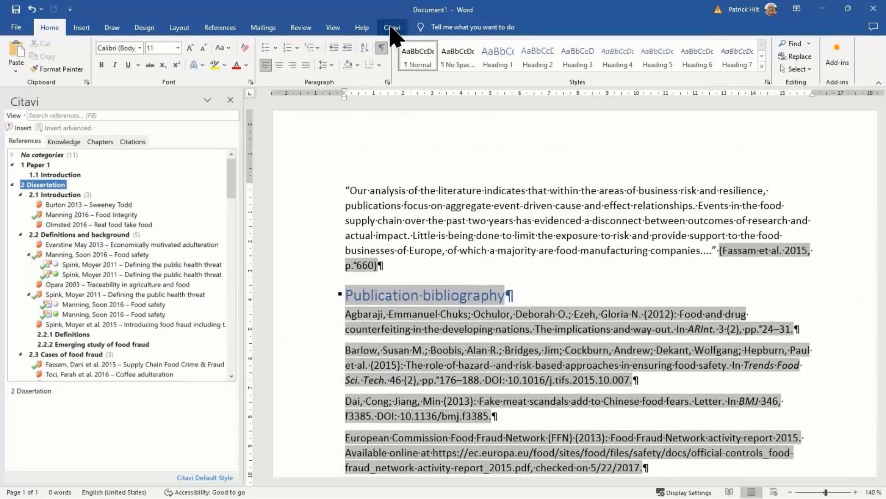
# Step: Look through the publication bibliography and the closing chapters, including Blockchain, Vulnerability assessment and Consumer guidelines and best practices
pyautogui.click(392, 27)
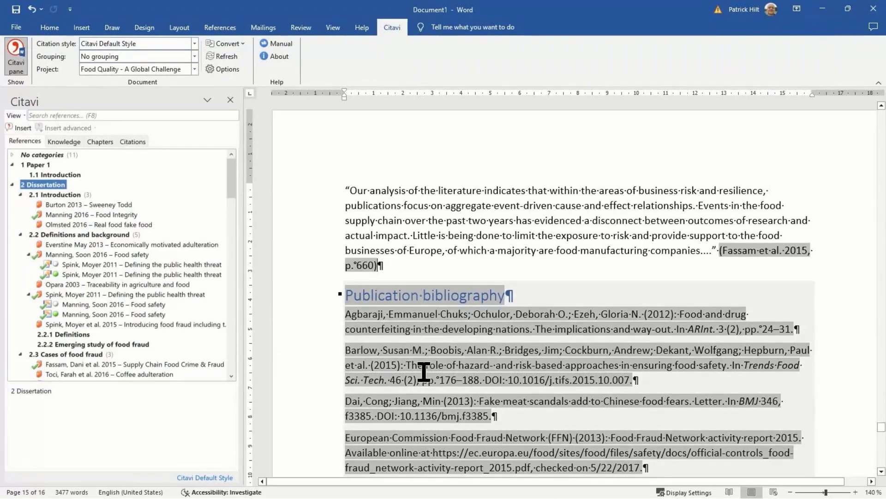
pyautogui.scroll(-5, 424, 370)
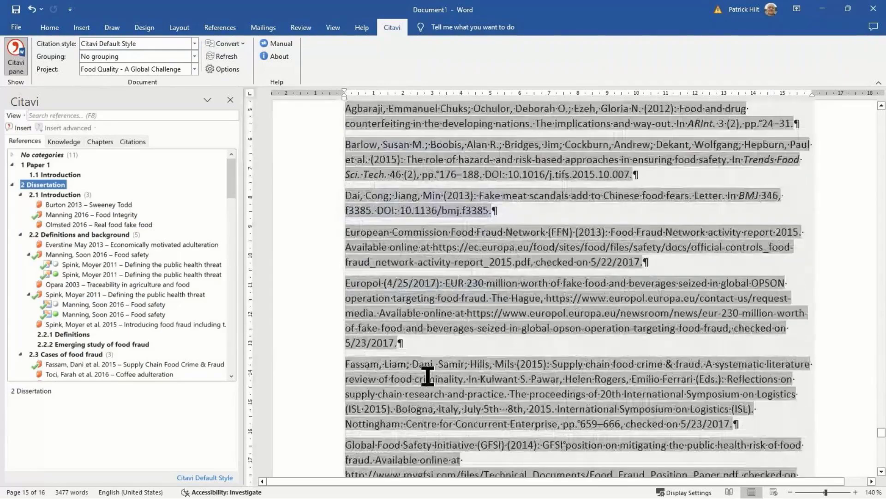
pyautogui.scroll(-1, 428, 375)
pyautogui.scroll(-1, 428, 377)
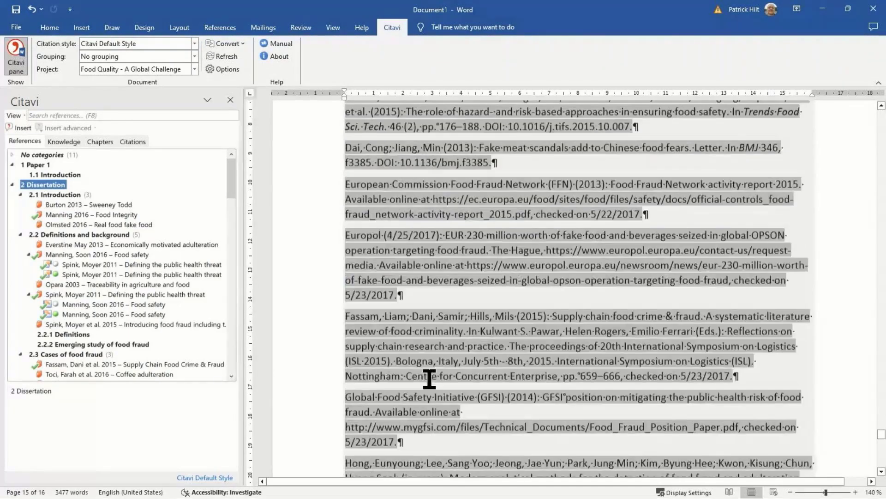
pyautogui.scroll(15, 429, 379)
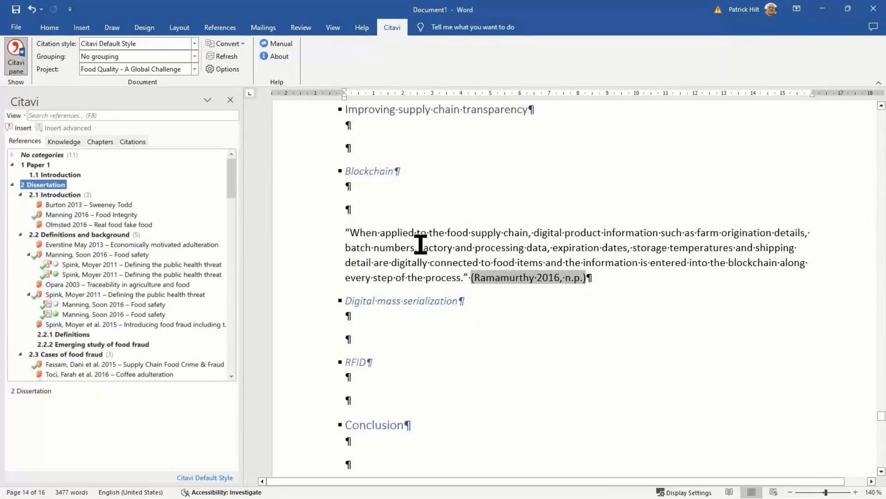
pyautogui.scroll(5, 419, 245)
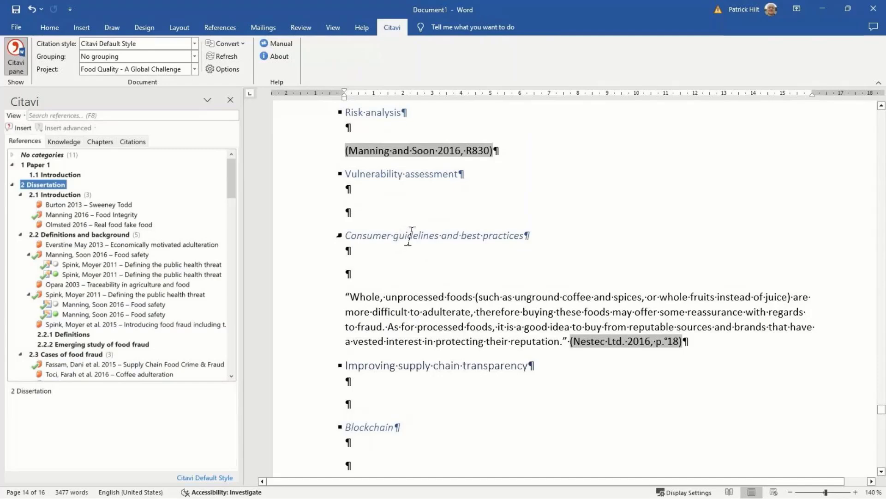
pyautogui.click(388, 252)
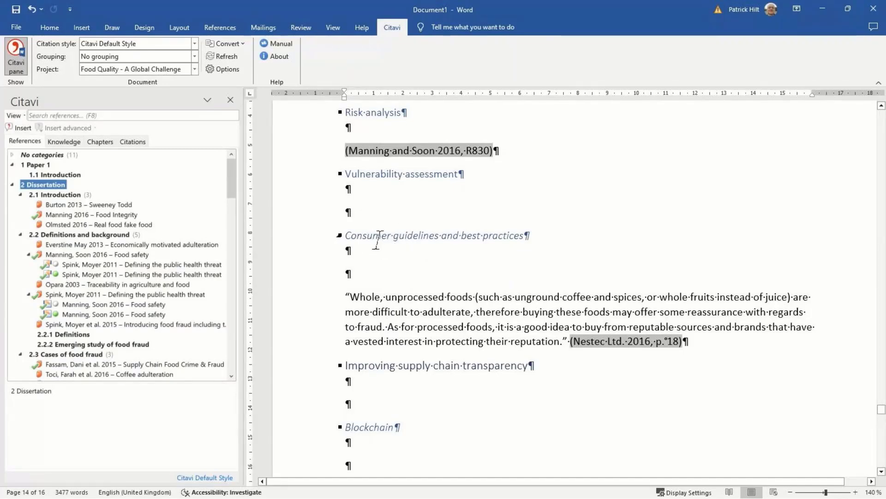
pyautogui.scroll(5, 392, 243)
pyautogui.scroll(10, 392, 244)
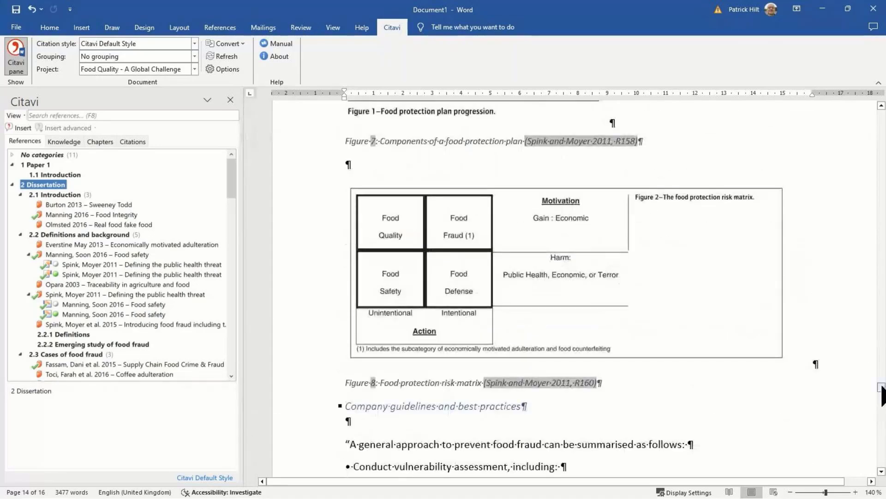
# Step: Review the inserted quotations, figures and citations from Emerging study of food fraud through Causes of food fraud
pyautogui.moveTo(882, 391); pyautogui.dragTo(882, 222)
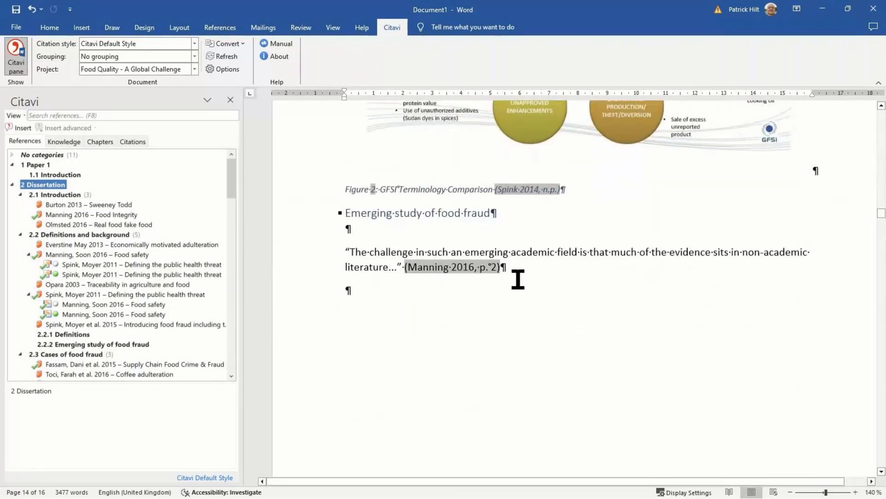
pyautogui.scroll(-5, 432, 252)
pyautogui.scroll(-7, 433, 252)
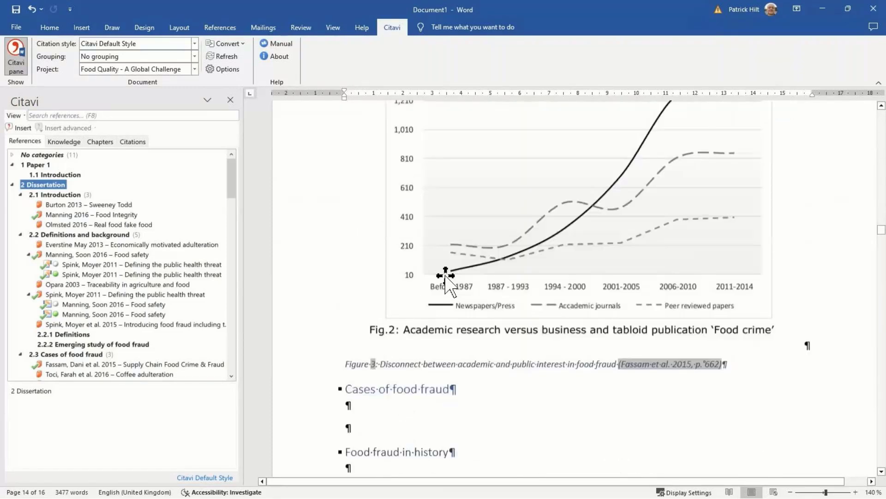
pyautogui.scroll(-5, 445, 275)
pyautogui.scroll(-3, 452, 279)
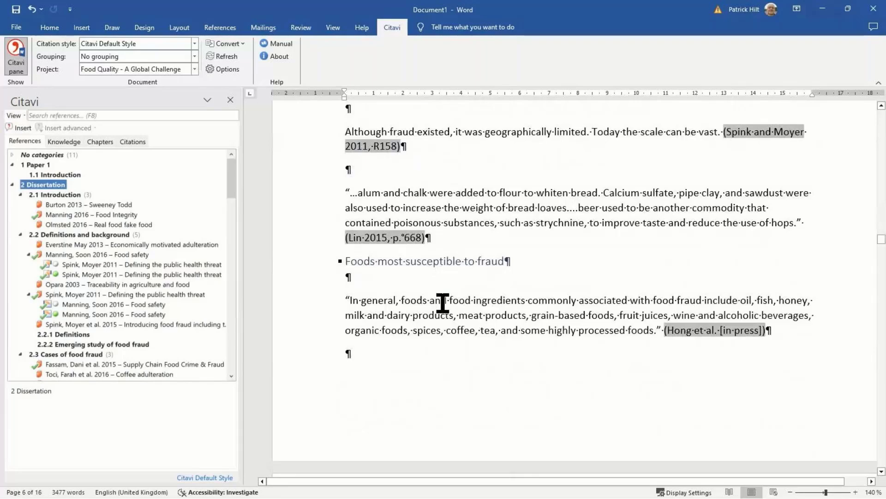
pyautogui.scroll(-2, 443, 303)
pyautogui.scroll(-20, 442, 306)
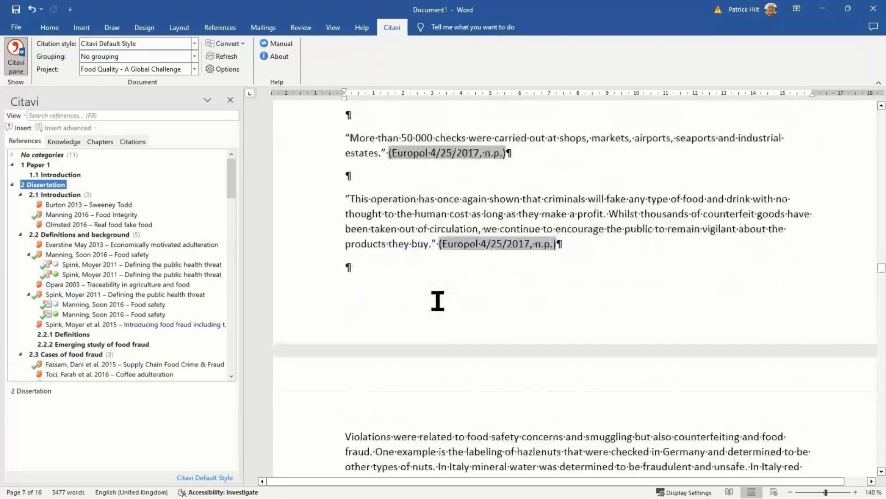
pyautogui.scroll(2, 437, 303)
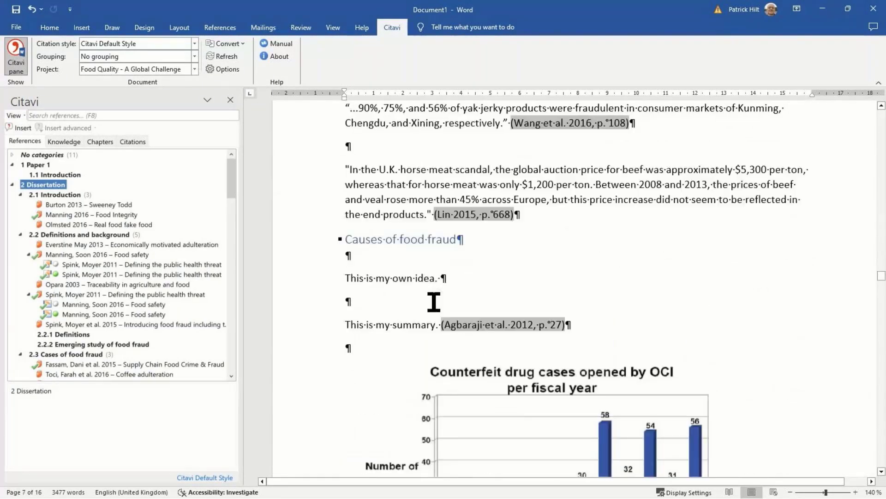
# Step: Check the matching Citavi references and knowledge items for the Causes of food fraud and Recent cases chapters
pyautogui.rightClick(366, 245)
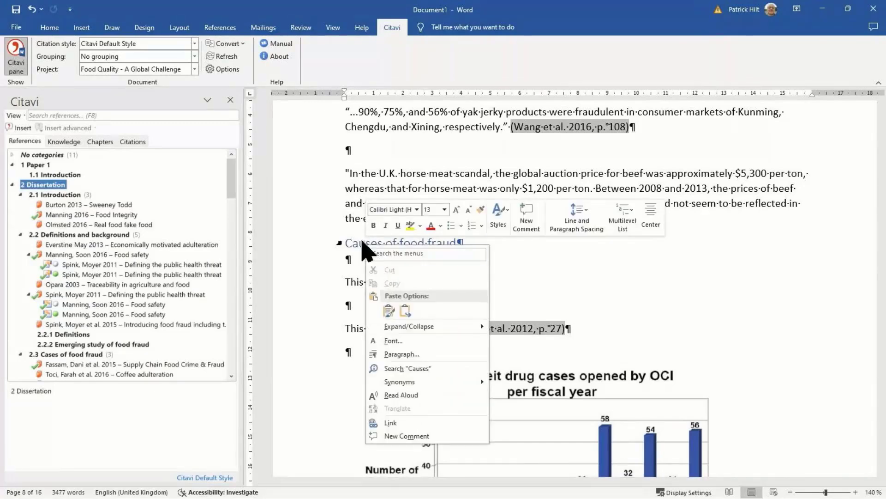
pyautogui.press('Escape')
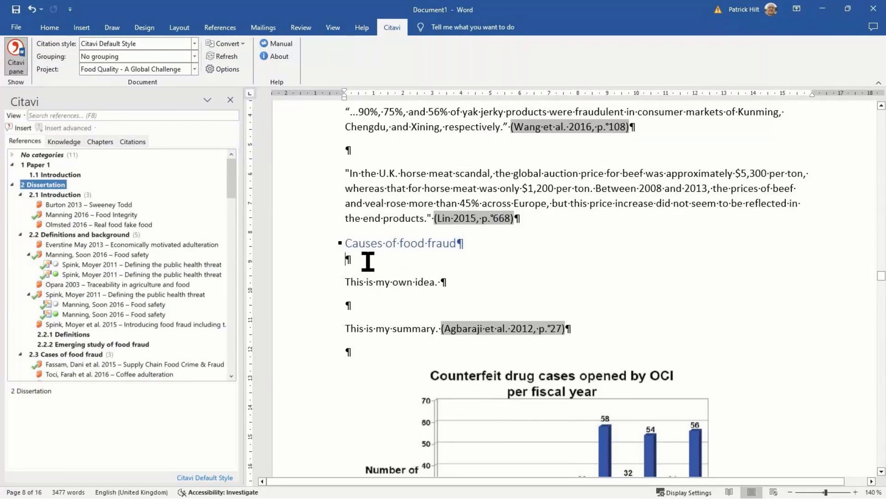
pyautogui.click(100, 141)
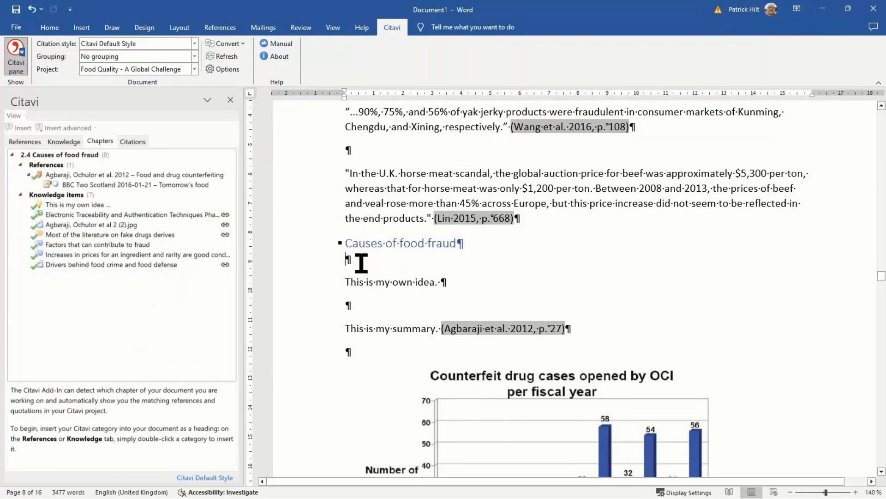
pyautogui.click(359, 306)
pyautogui.scroll(2, 362, 300)
pyautogui.click(368, 220)
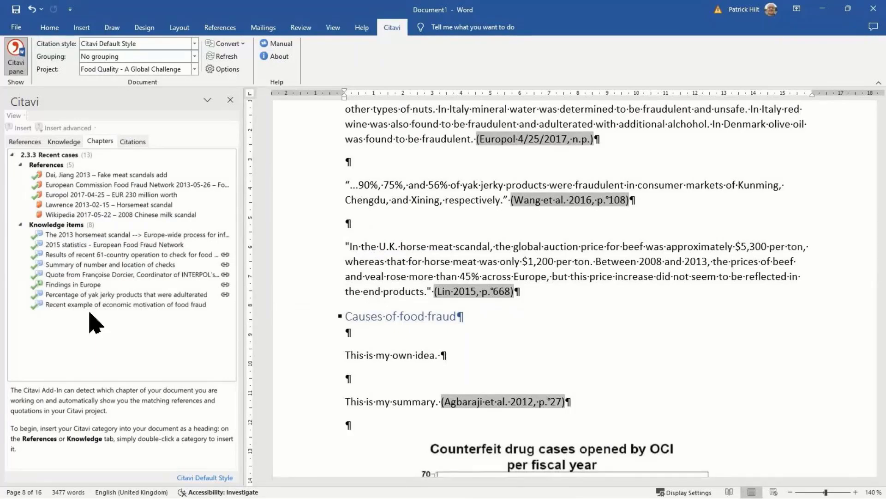
pyautogui.moveTo(89, 206); pyautogui.dragTo(423, 359)
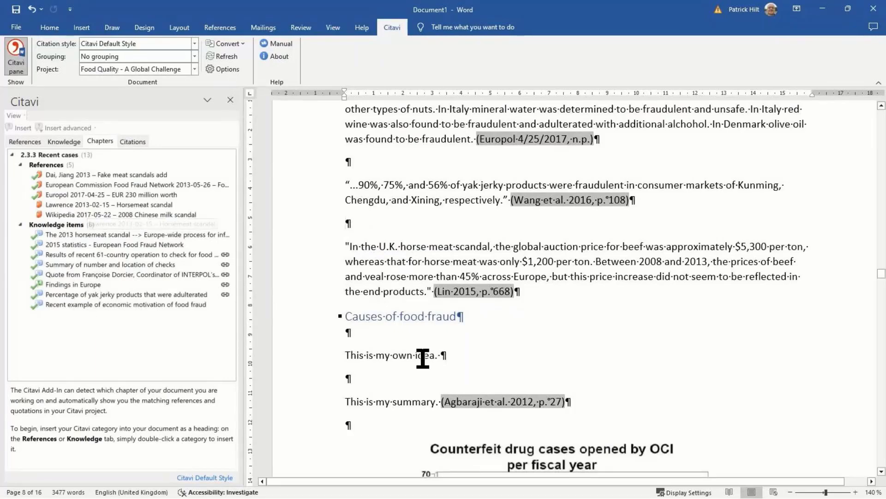
pyautogui.click(396, 323)
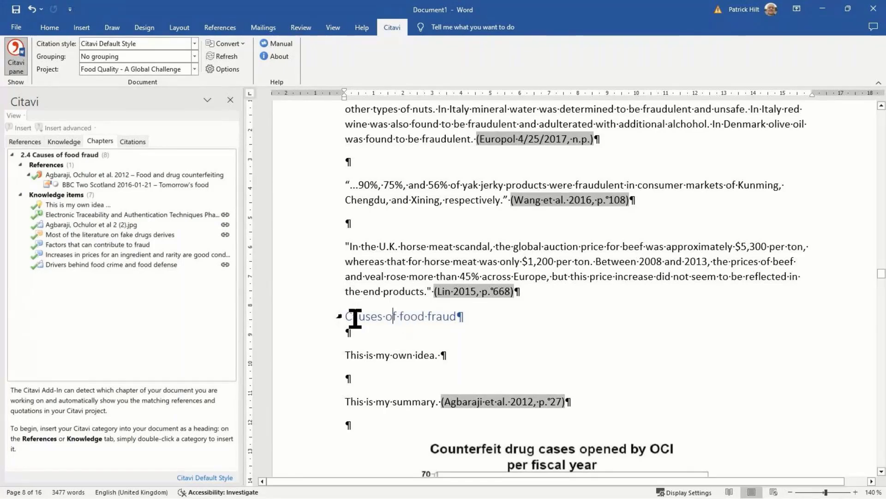
pyautogui.moveTo(345, 316); pyautogui.dragTo(424, 317)
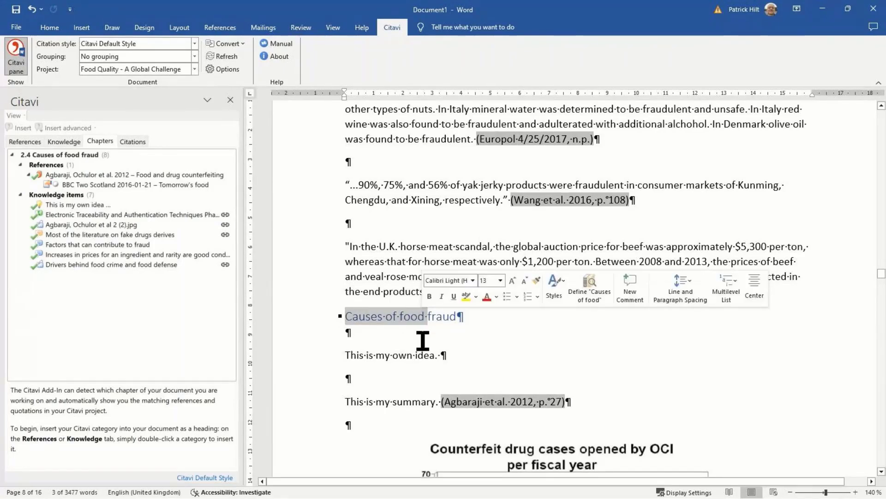
pyautogui.click(401, 327)
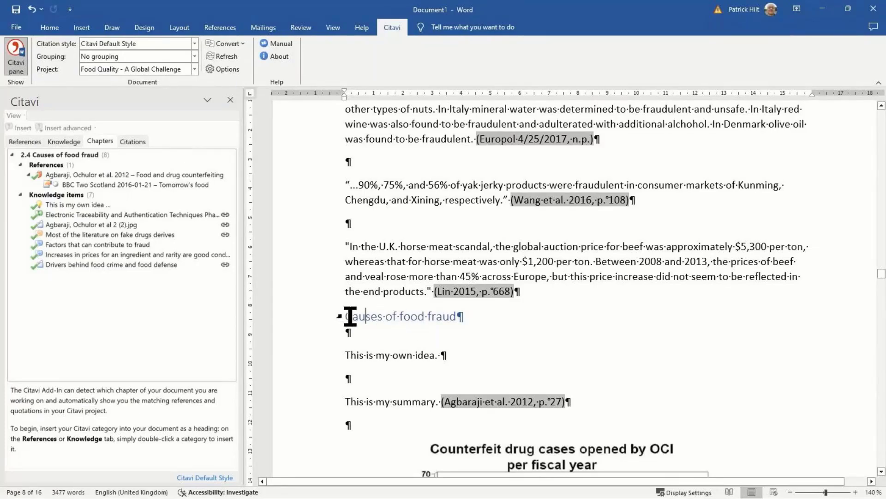
pyautogui.moveTo(346, 315); pyautogui.dragTo(406, 317)
pyautogui.click(394, 317)
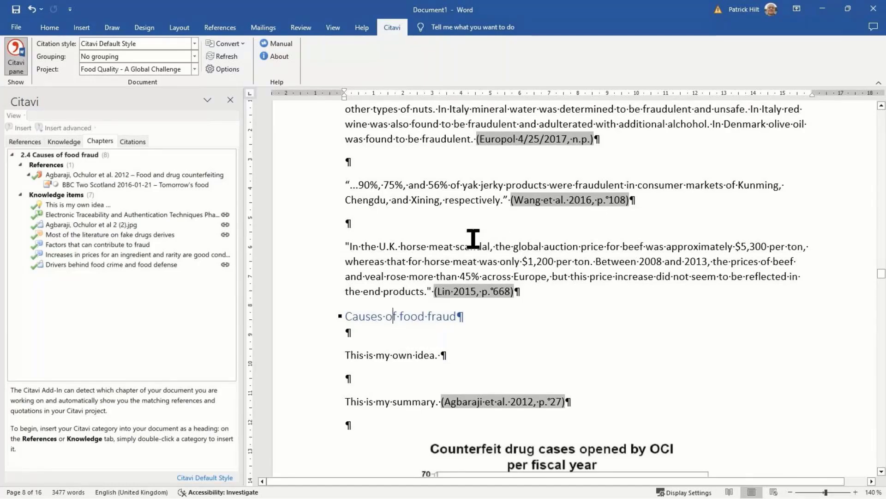
# Step: Switch the document's citation style to APA American Psychological Association, 7th ed. (English) from the final citation above the publication bibliography
pyautogui.scroll(12, 474, 238)
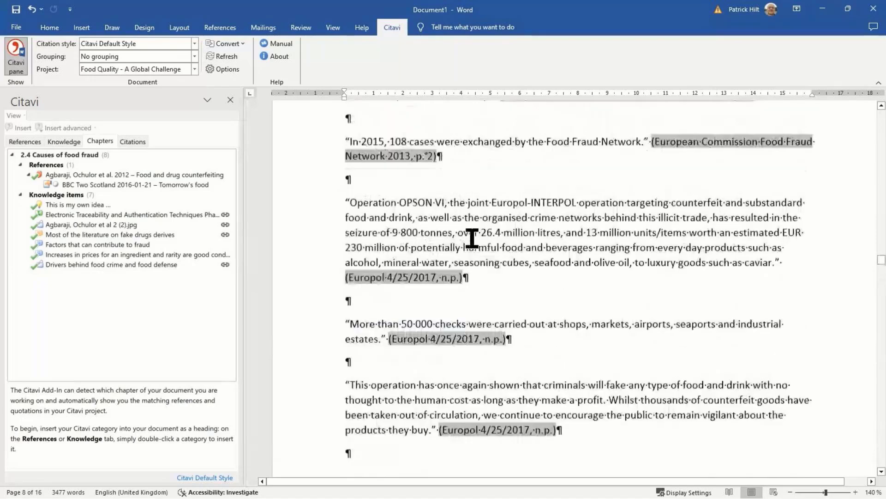
pyautogui.scroll(1, 472, 238)
pyautogui.moveTo(881, 260); pyautogui.dragTo(882, 441)
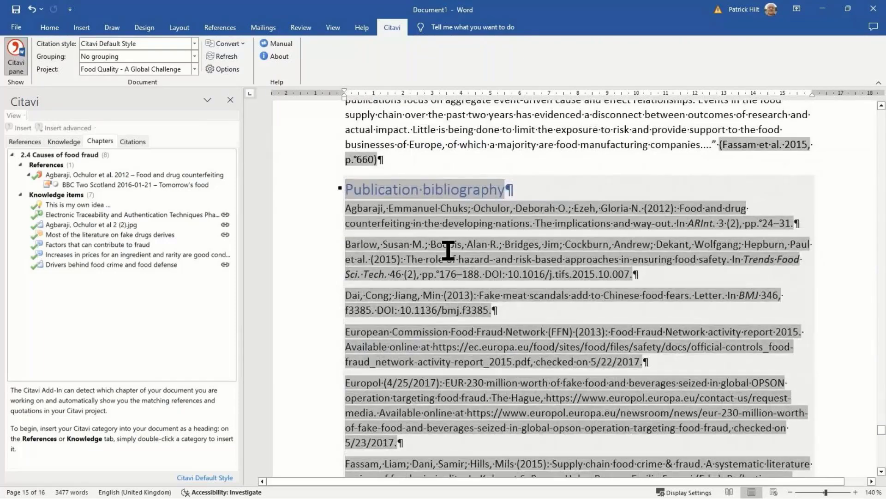
pyautogui.click(758, 144)
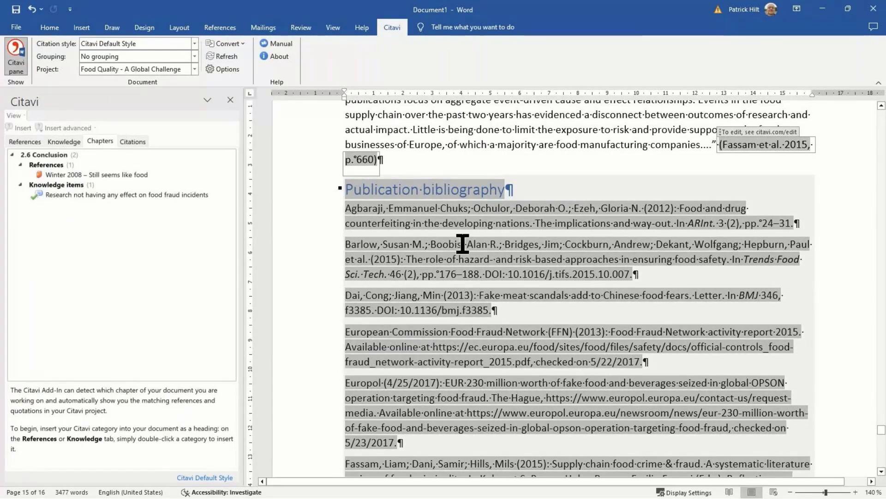
pyautogui.click(194, 44)
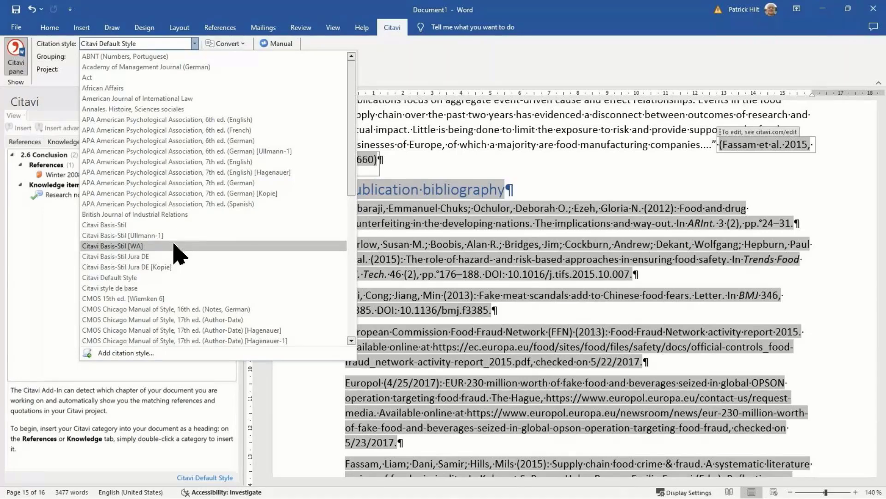
pyautogui.click(148, 163)
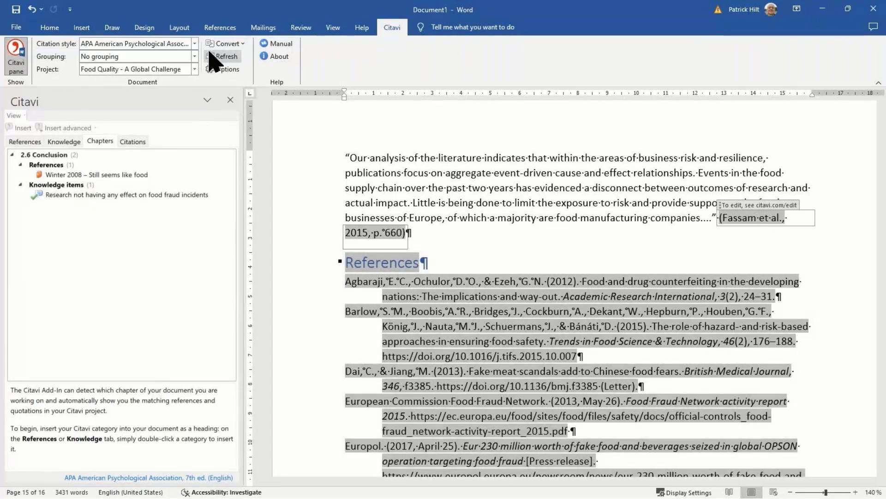
# Step: Search for additional citation styles, filtering by the In-text citation: author date system and the English language
pyautogui.click(194, 43)
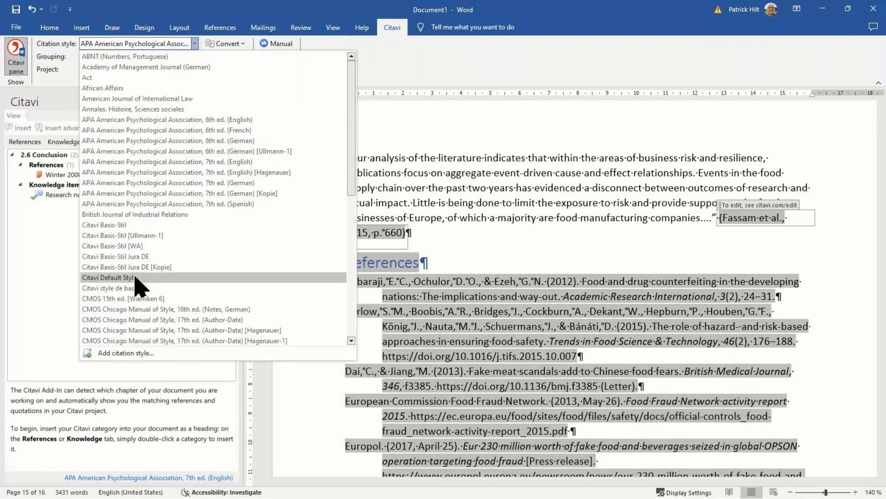
pyautogui.click(134, 361)
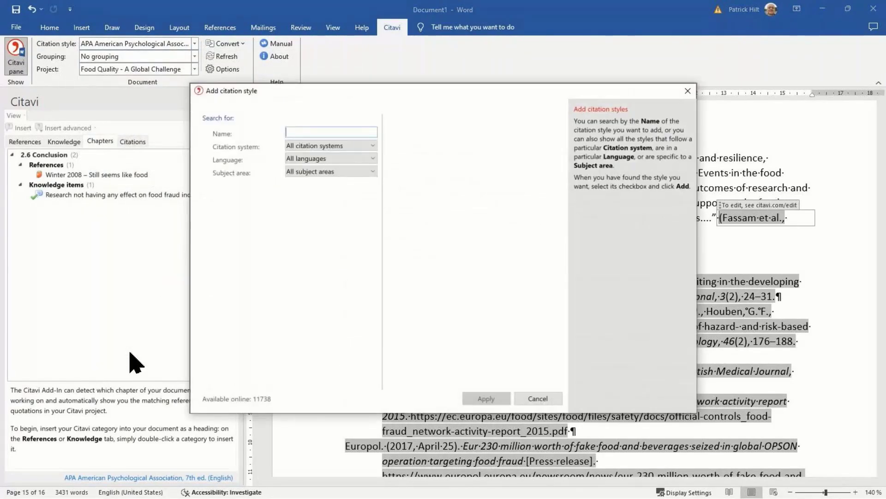
pyautogui.click(372, 145)
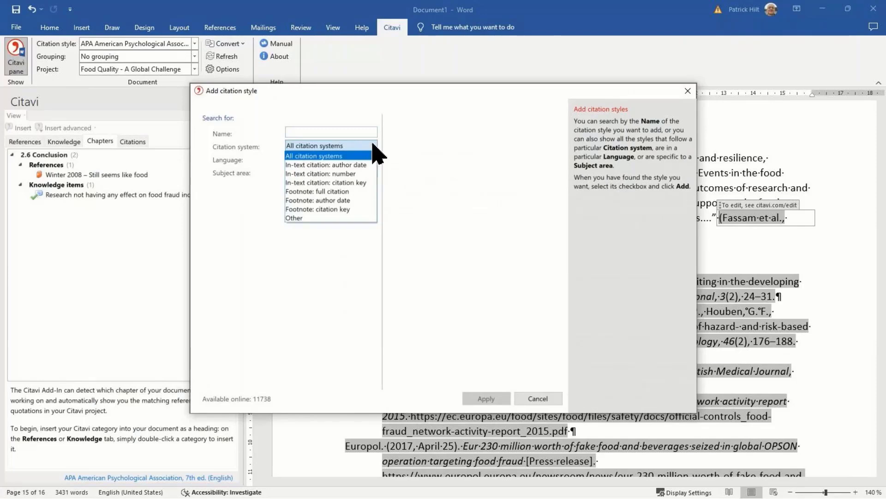
pyautogui.click(313, 165)
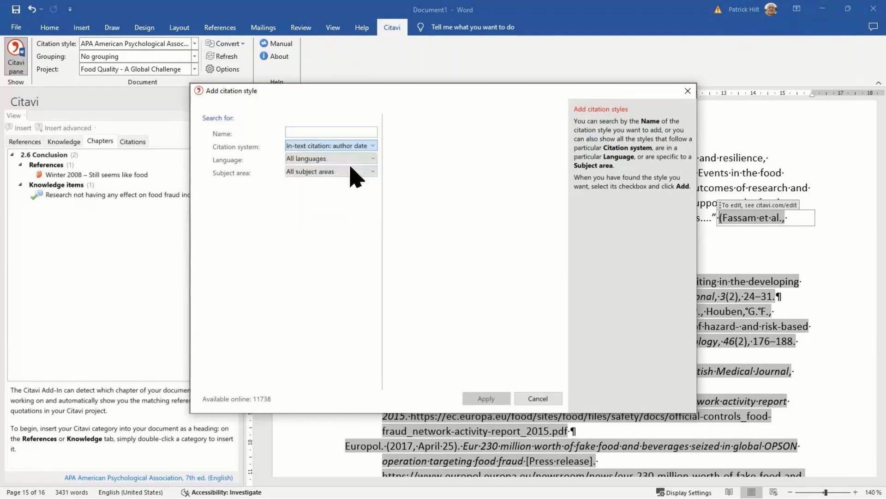
pyautogui.click(325, 159)
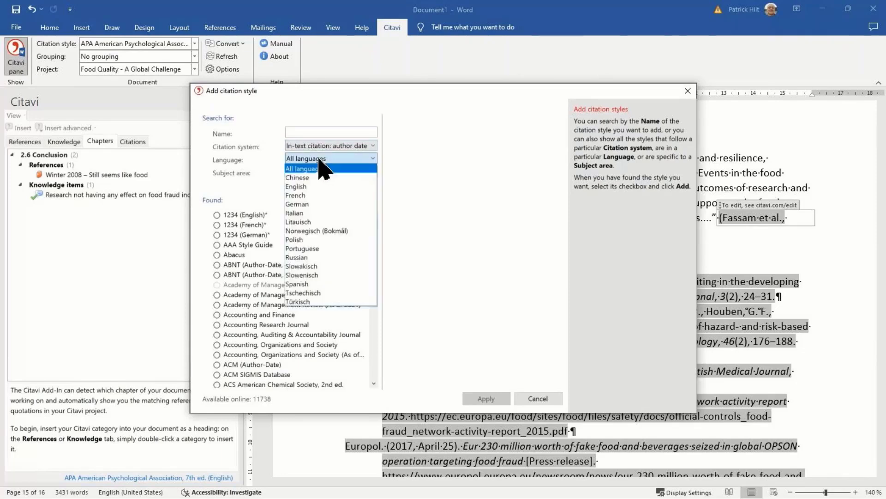
pyautogui.click(297, 186)
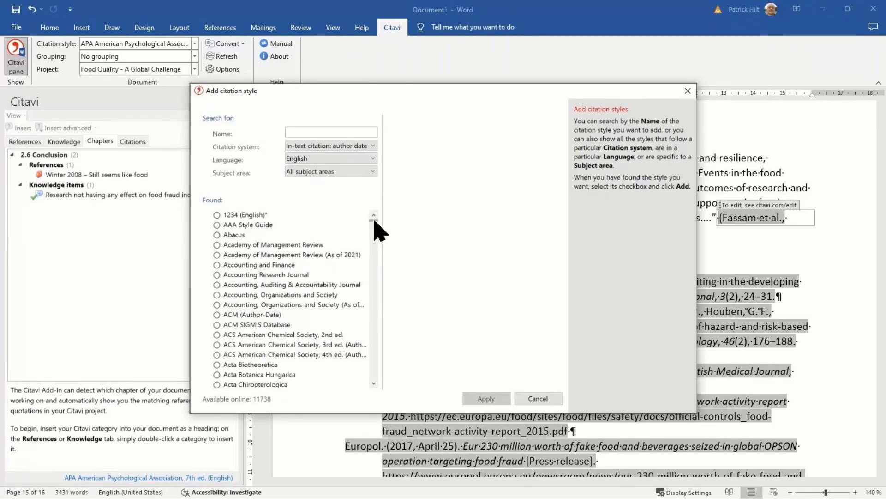
# Step: Add the British Journal of Sociology style from the found styles and apply it to the document
pyautogui.moveTo(374, 222); pyautogui.dragTo(374, 242)
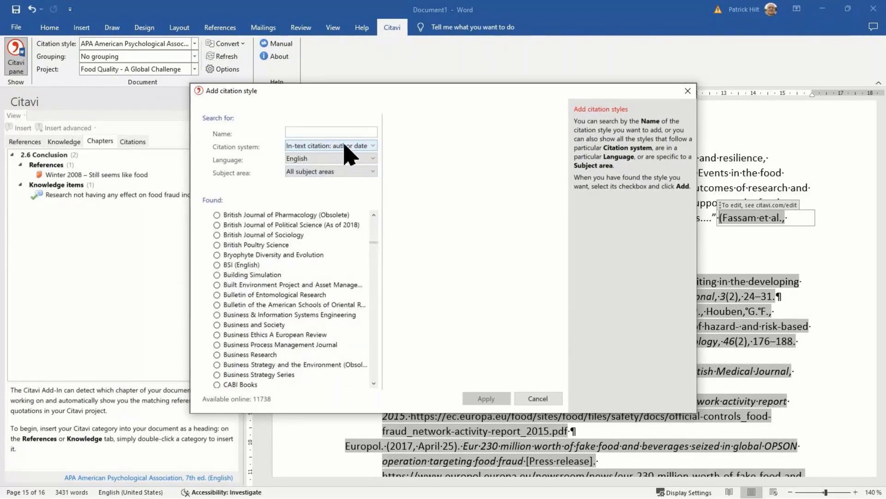
pyautogui.click(258, 236)
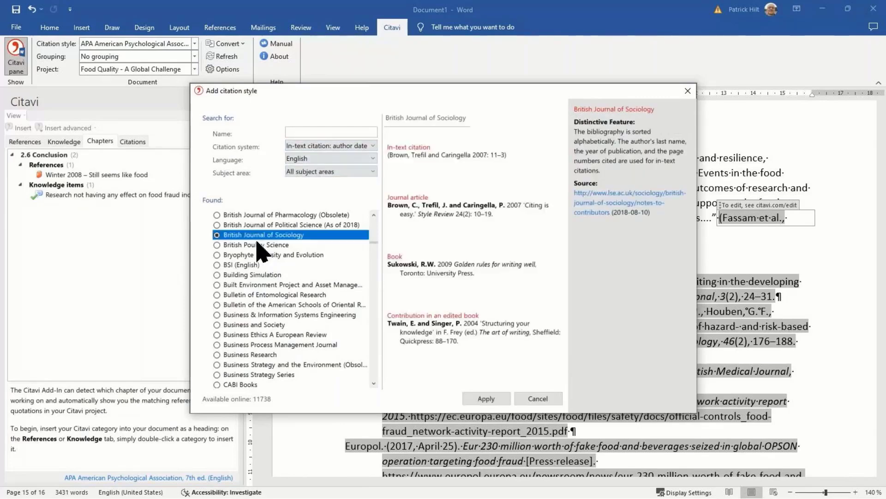
pyautogui.click(491, 407)
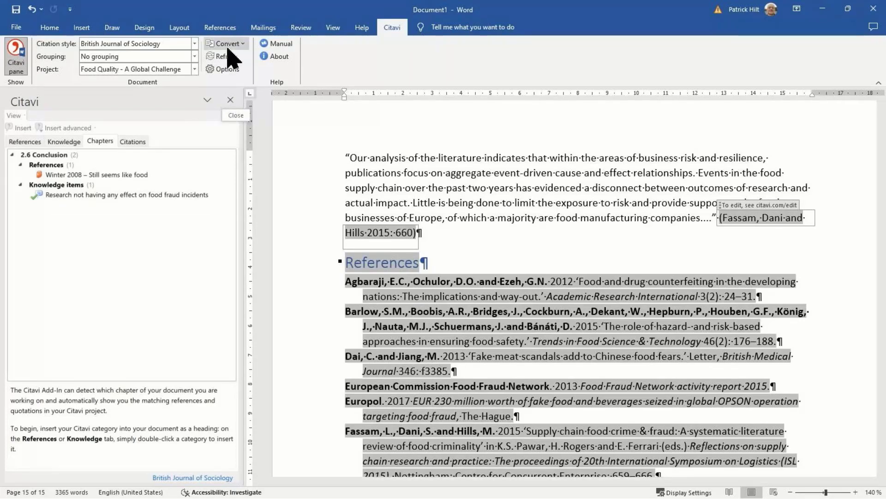
# Step: Save the document in the Documents folder as Introduction-ohne-felder.docx, replacing the existing file
pyautogui.click(16, 10)
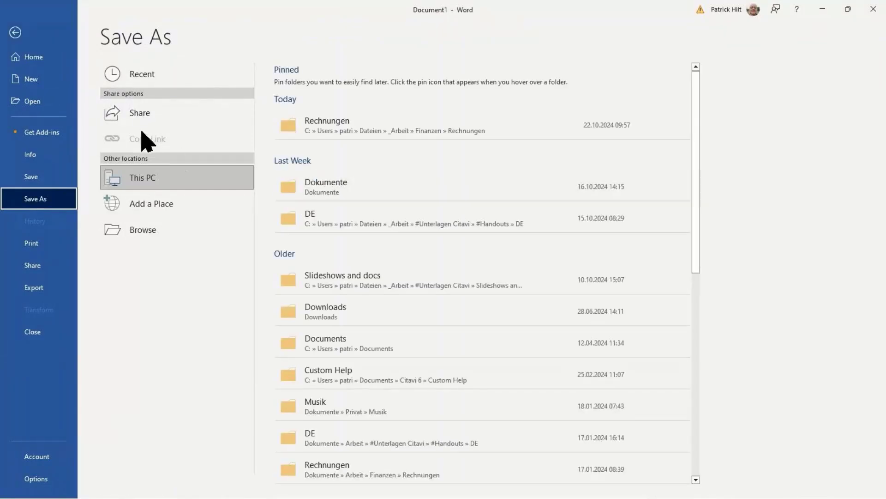
pyautogui.click(326, 192)
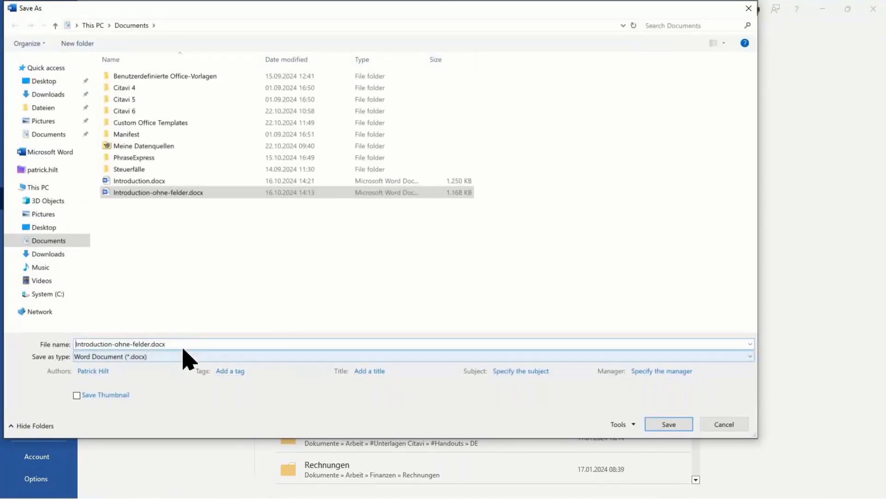
pyautogui.click(669, 426)
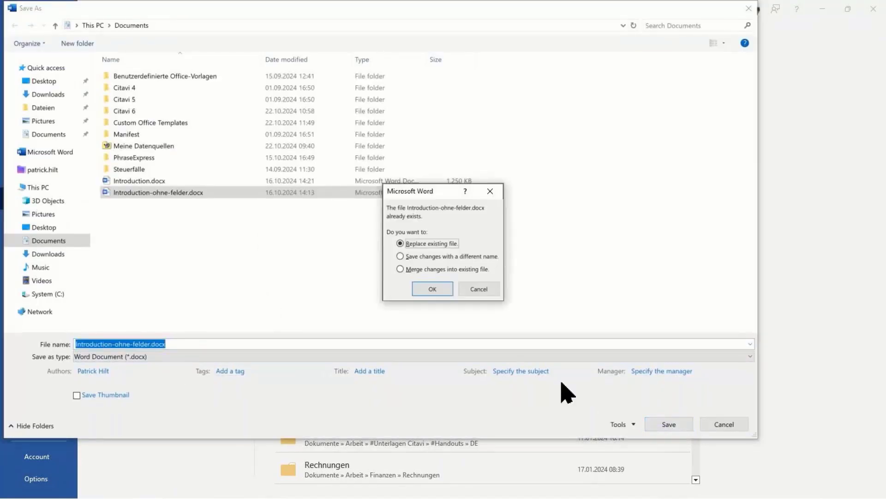
pyautogui.click(429, 289)
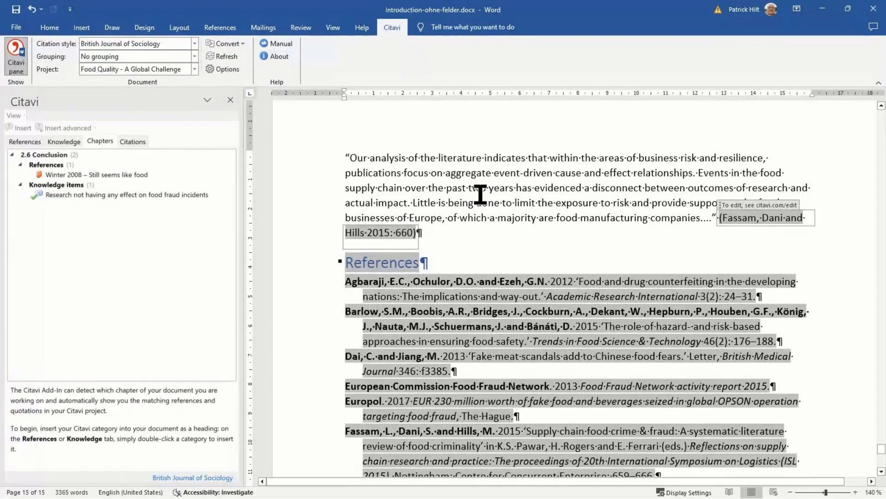
# Step: Convert the in-text citations to footnote citations, saving the converted document as introduction-footnotes
pyautogui.click(237, 43)
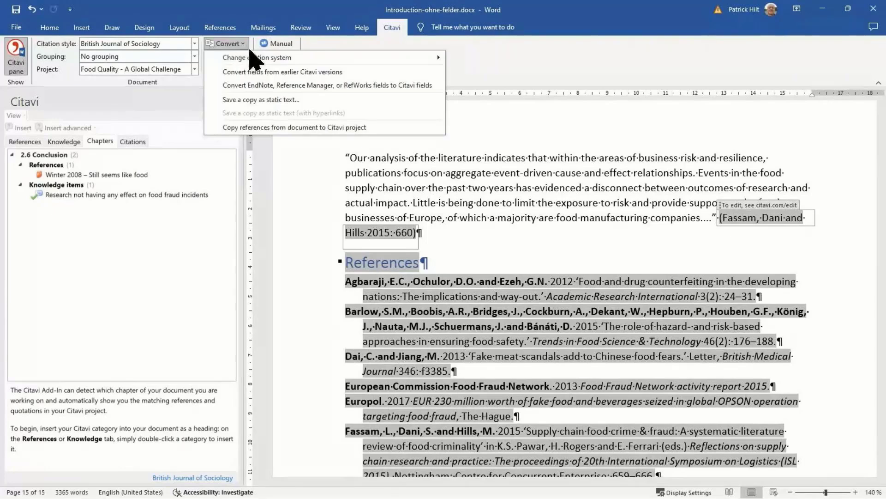
pyautogui.moveTo(235, 60)
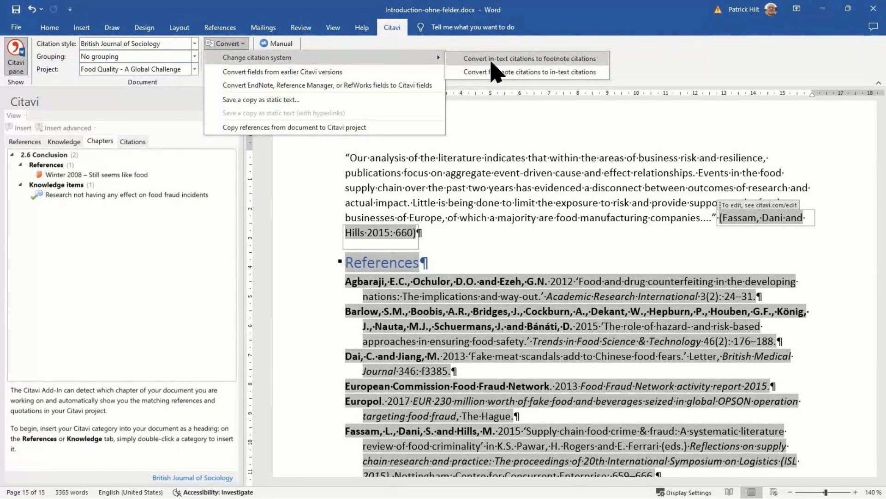
pyautogui.click(489, 63)
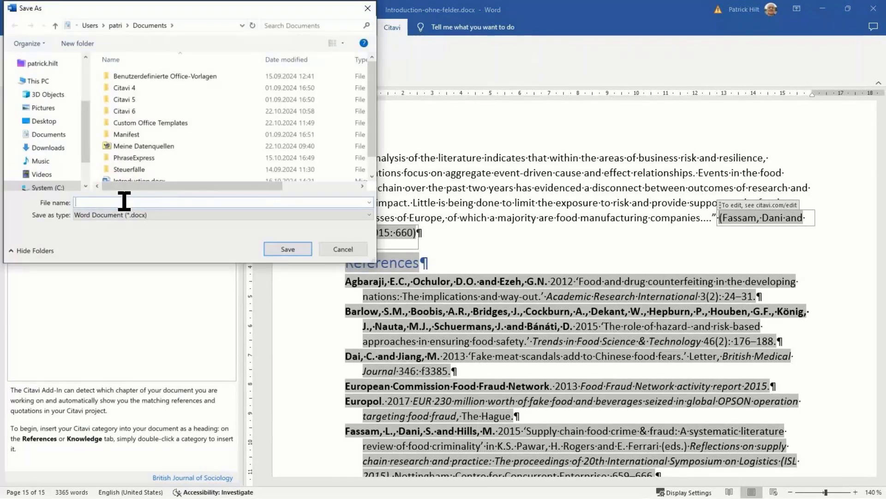
pyautogui.write('introdc')
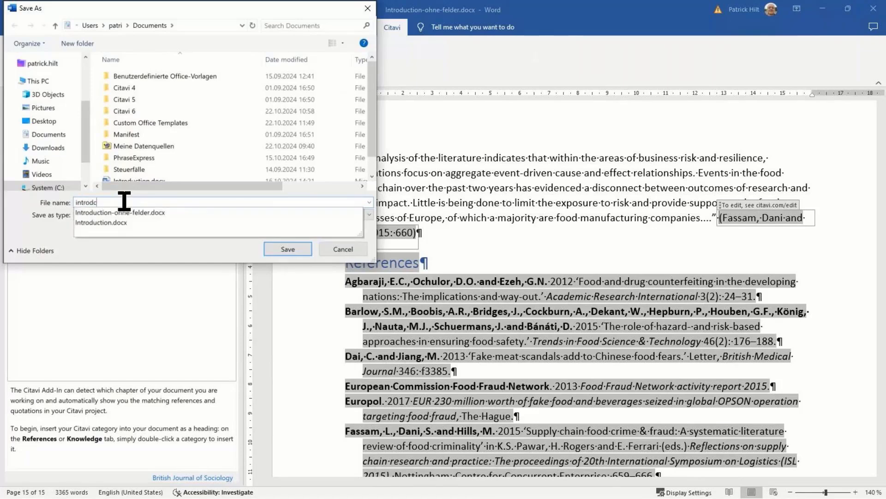
pyautogui.press('BackSpace')
pyautogui.write('uction-fo')
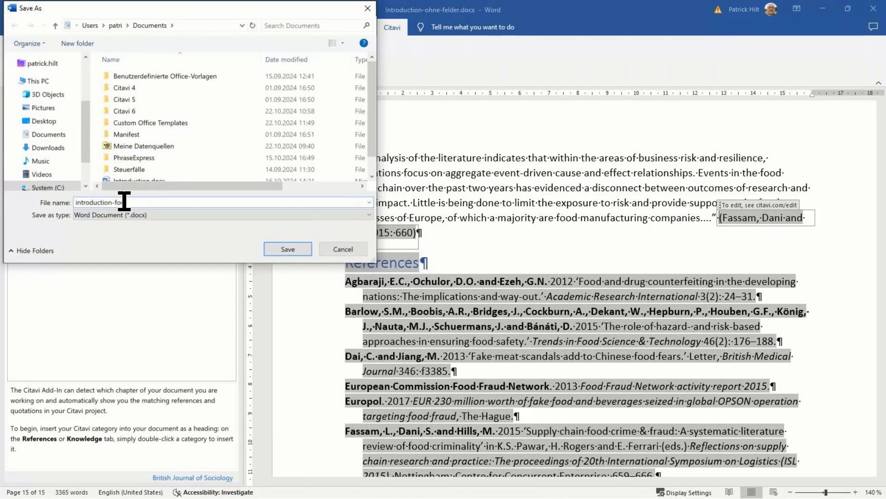
pyautogui.write('otnotes')
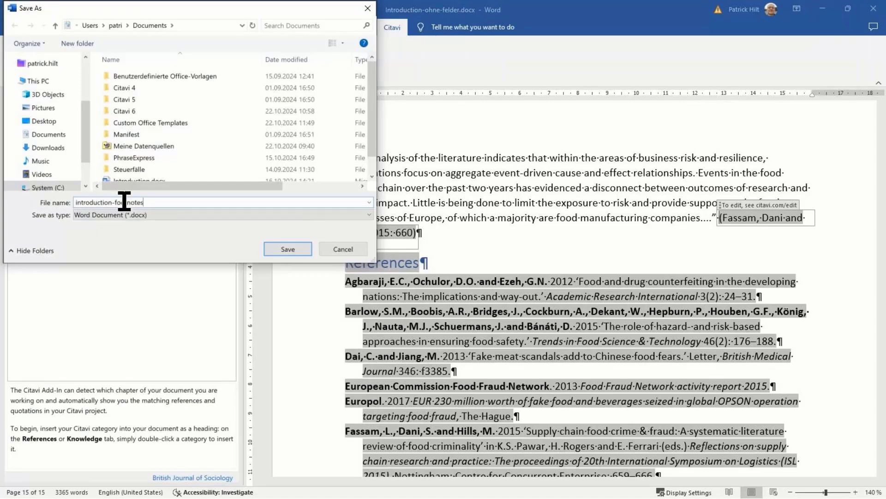
pyautogui.press('Return')
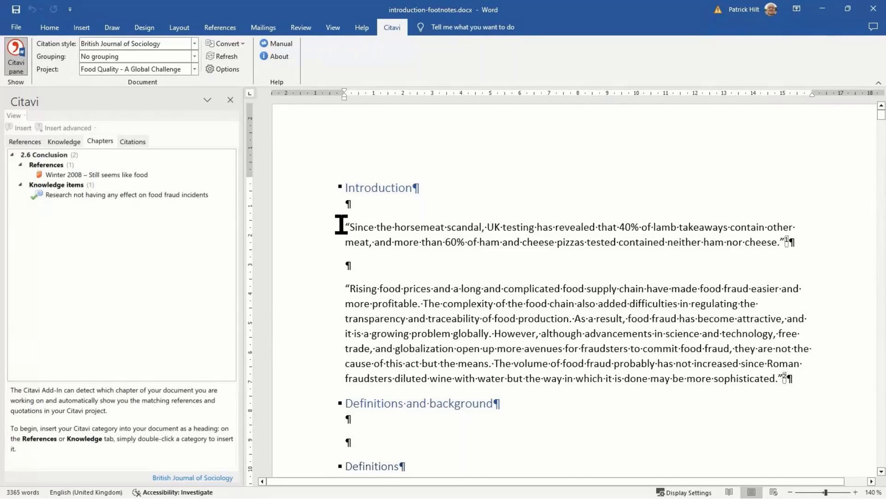
# Step: Check the converted footnotes and switch the citation style to CMOS Chicago Manual of Style, 16th ed. (Notes, German)
pyautogui.scroll(-3, 666, 340)
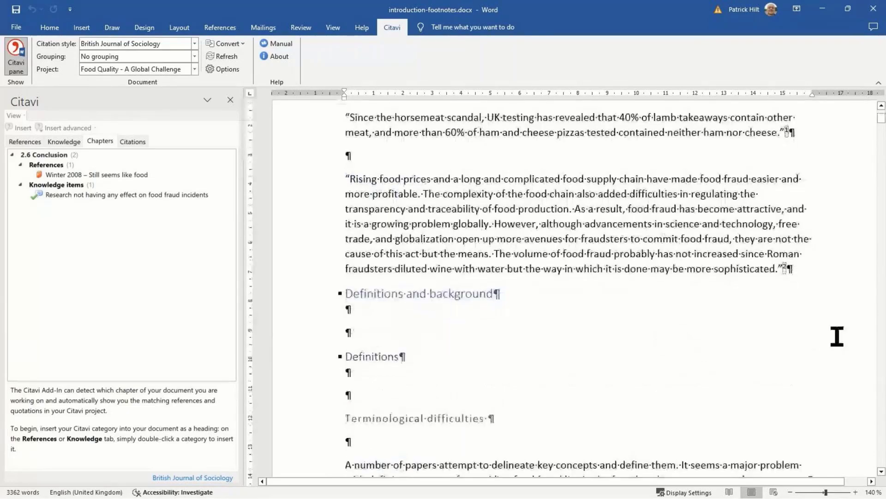
pyautogui.scroll(-13, 732, 307)
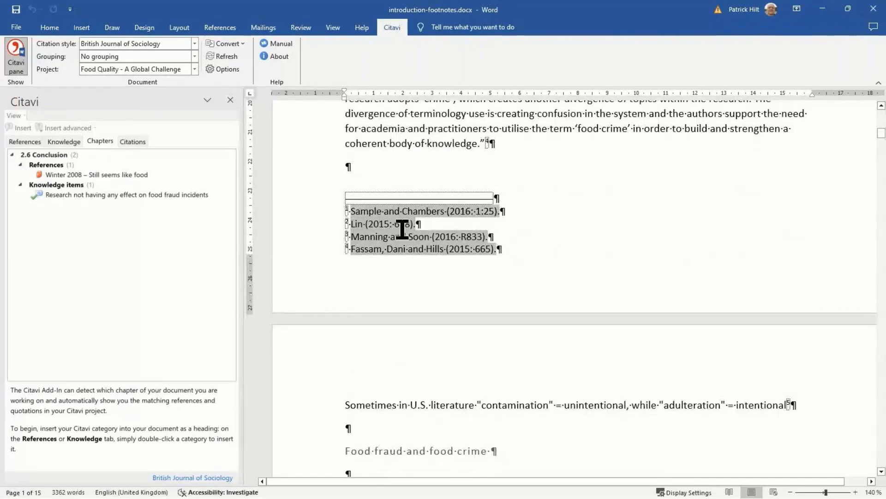
pyautogui.click(194, 43)
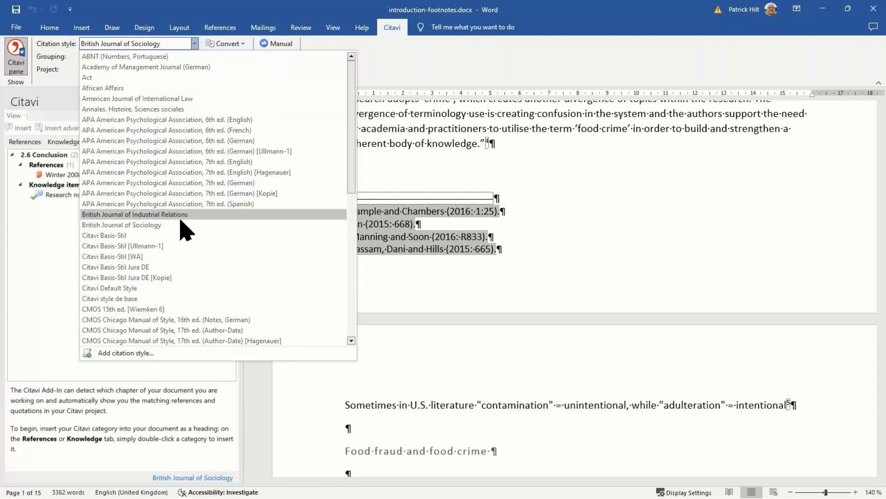
pyautogui.scroll(-2, 277, 300)
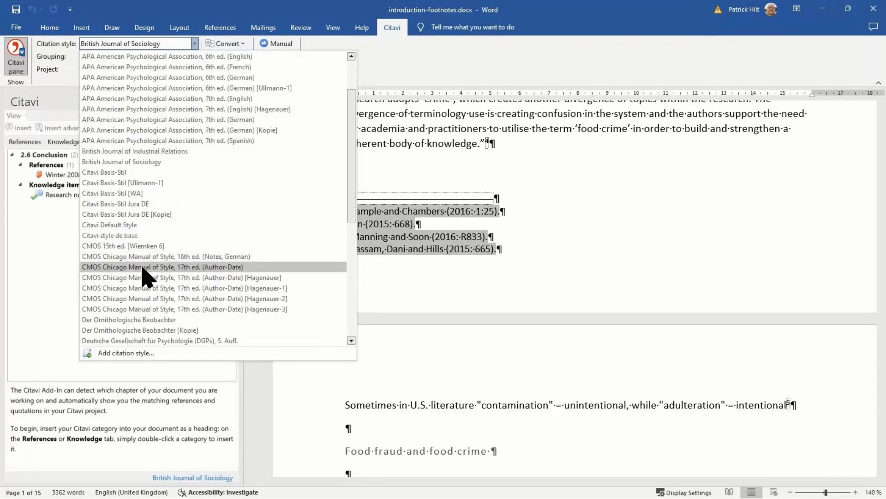
pyautogui.click(157, 257)
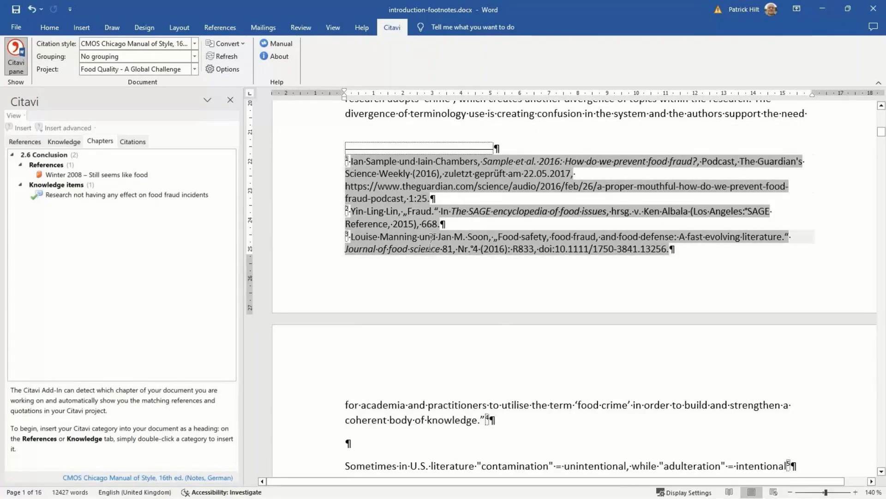
pyautogui.scroll(4, 758, 251)
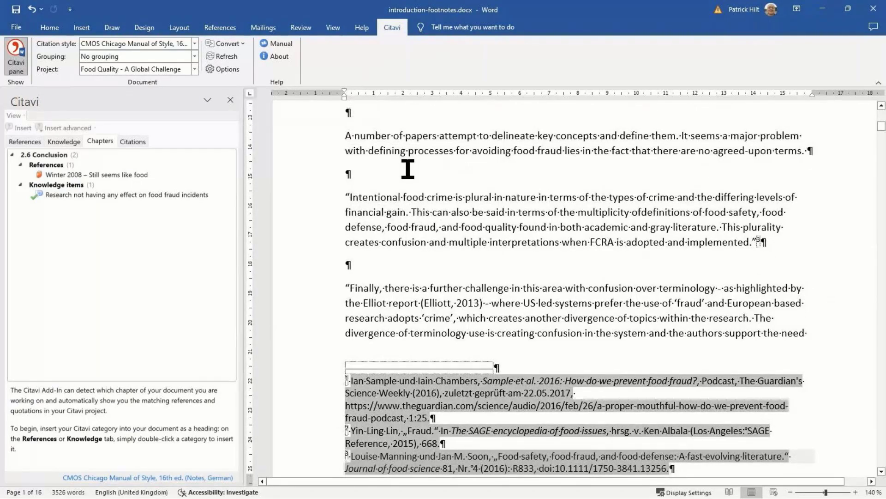
pyautogui.click(244, 44)
pyautogui.moveTo(254, 59)
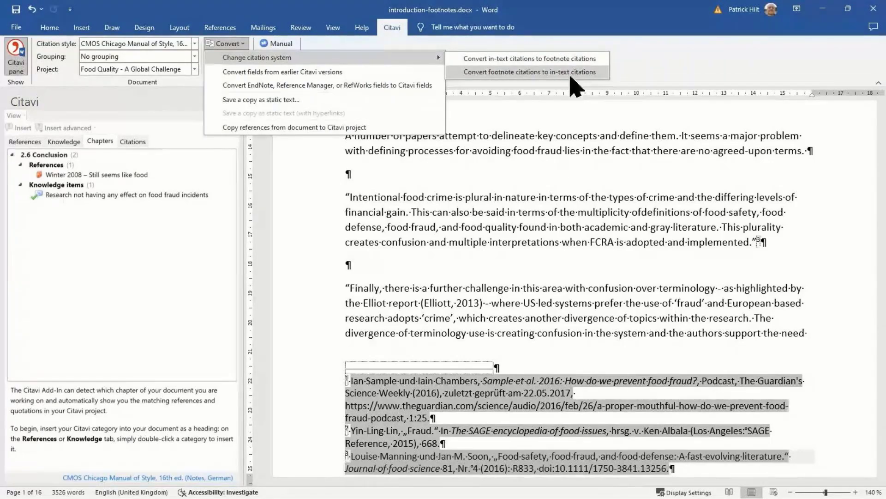
pyautogui.click(229, 46)
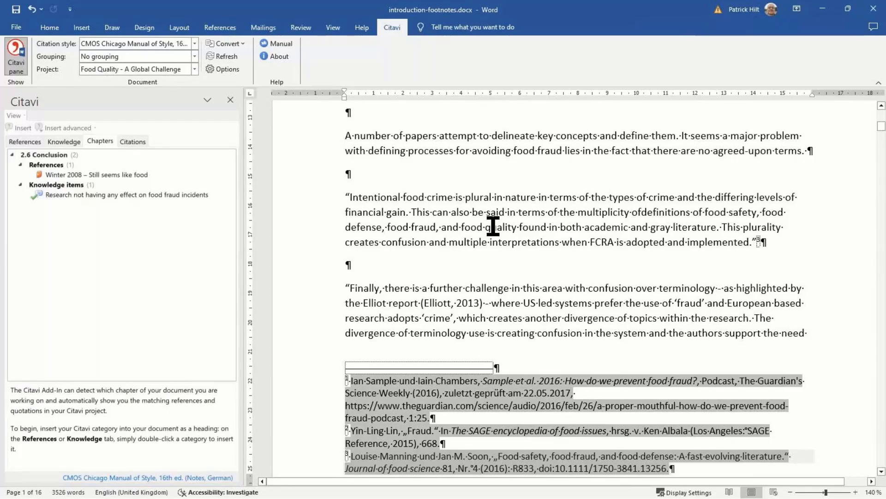
# Step: Examine the converted footnote citations beneath the definitions text, comparing the footnote fields with the quotation text above them
pyautogui.scroll(-3, 430, 233)
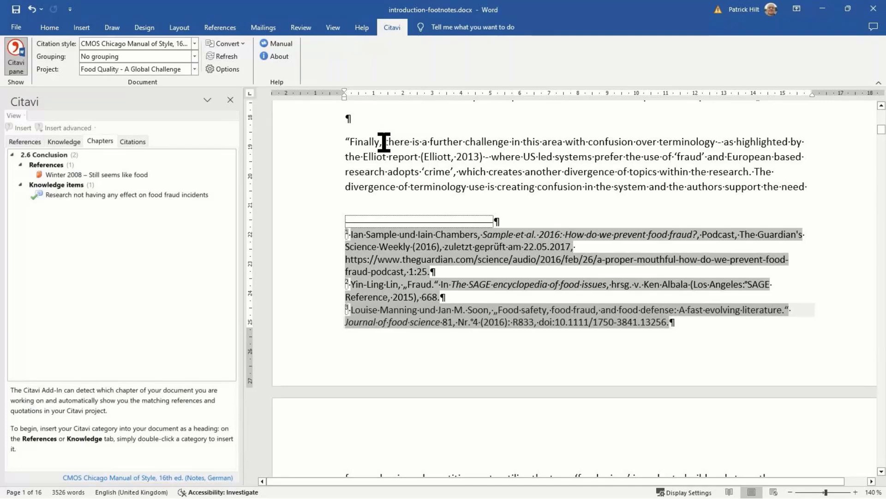
pyautogui.click(401, 173)
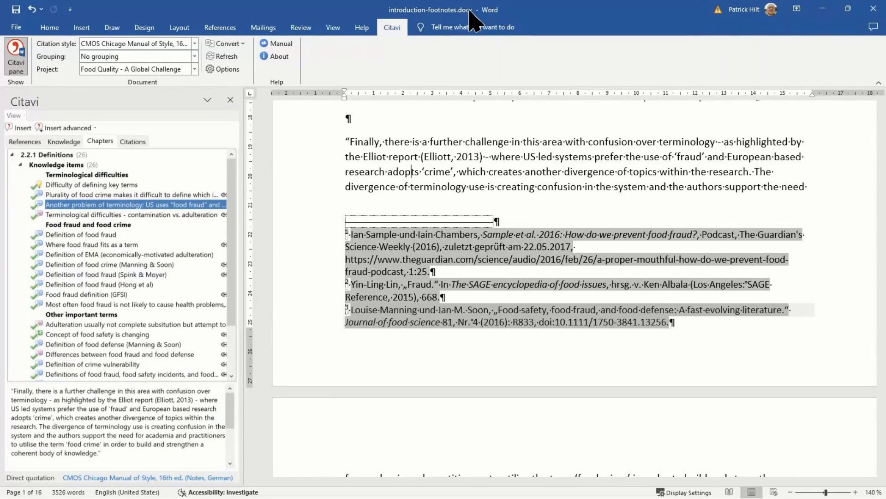
pyautogui.moveTo(421, 214); pyautogui.dragTo(406, 301)
pyautogui.click(405, 302)
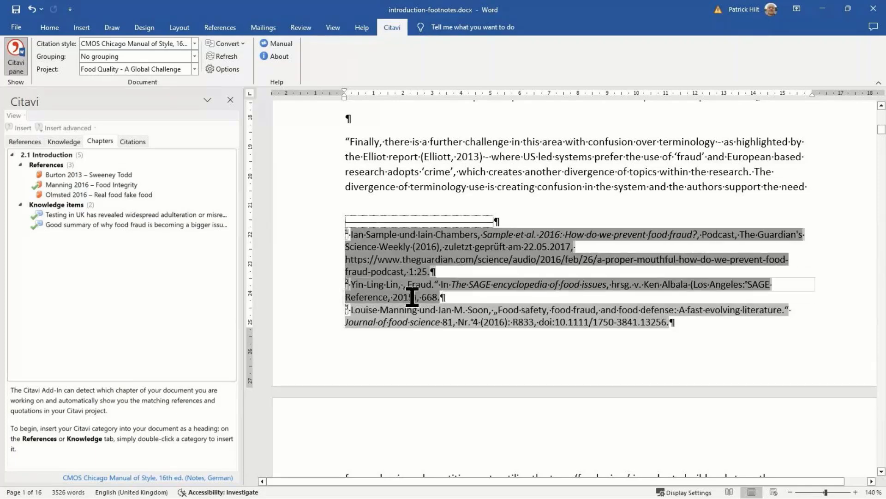
pyautogui.moveTo(412, 297); pyautogui.dragTo(410, 311)
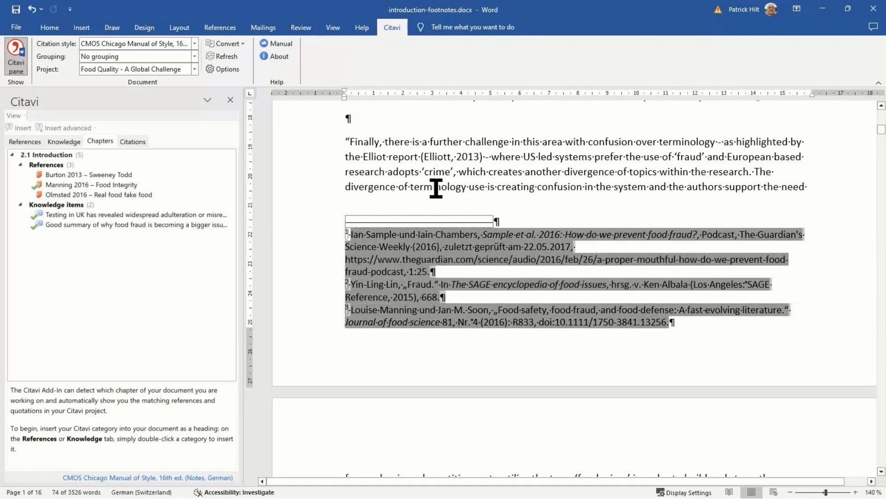
pyautogui.click(452, 159)
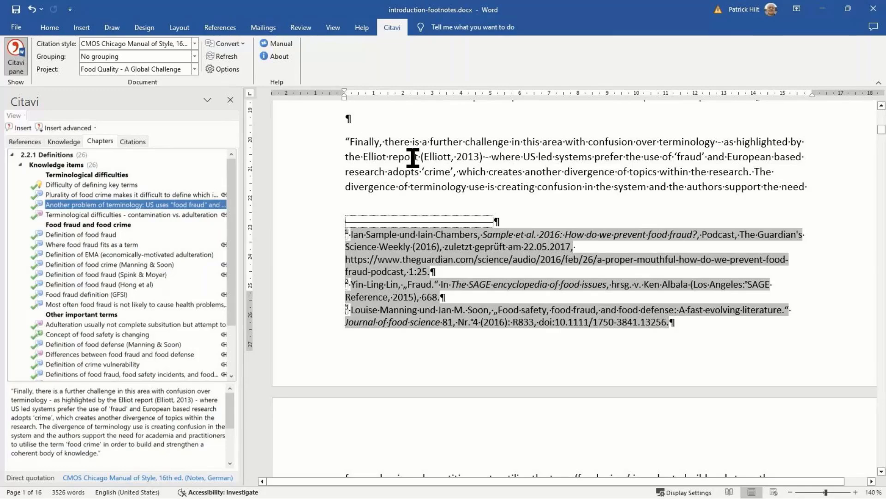
pyautogui.scroll(-3, 491, 212)
pyautogui.scroll(3, 469, 238)
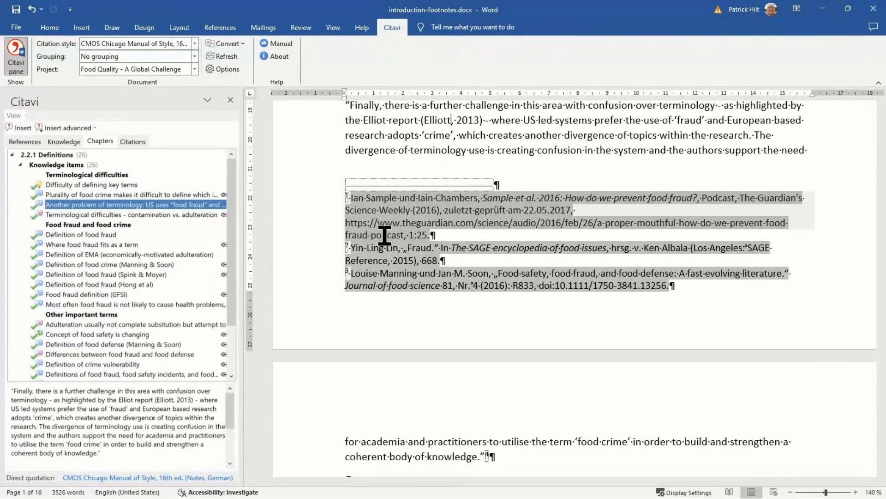
pyautogui.click(377, 199)
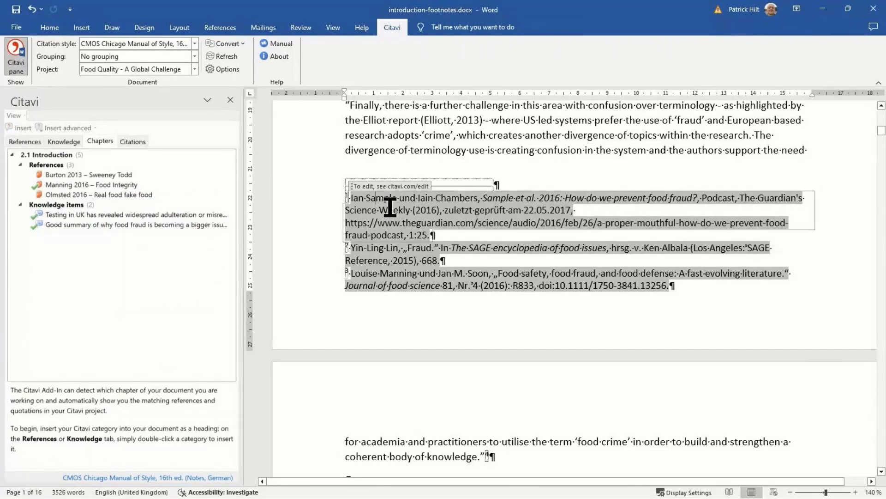
pyautogui.moveTo(390, 207); pyautogui.dragTo(420, 235)
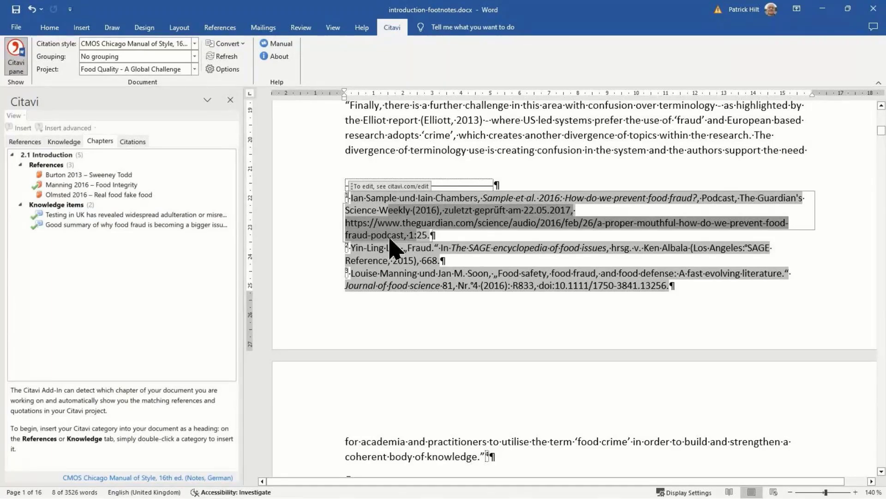
pyautogui.click(396, 257)
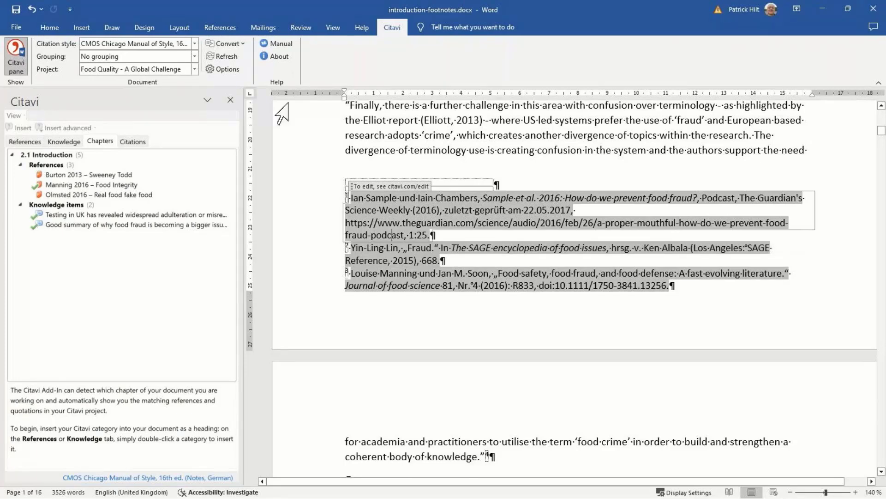
# Step: Save a copy of the document as static text in the Documents folder under the name introduction-footnotes-plain-text
pyautogui.click(242, 44)
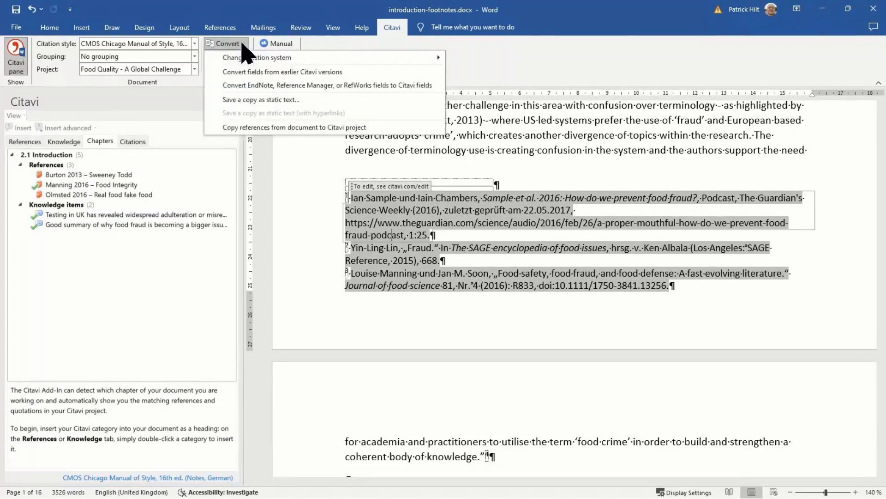
pyautogui.click(271, 101)
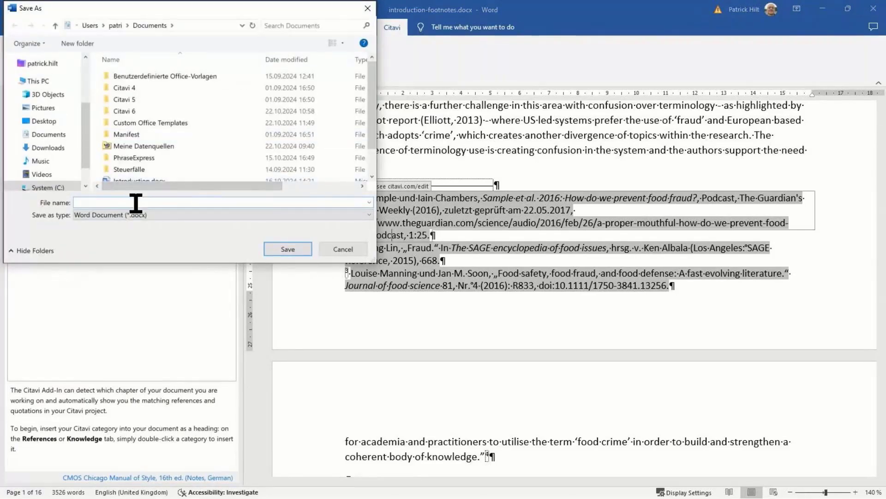
pyautogui.write('introcu')
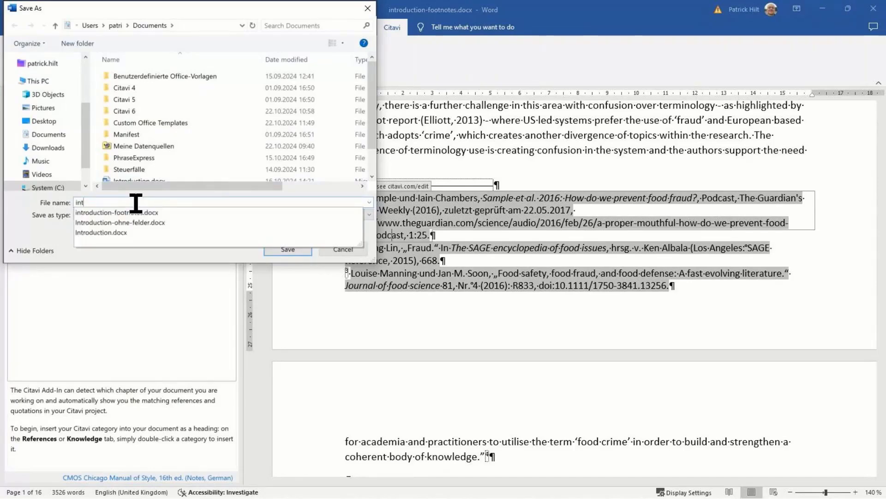
pyautogui.press('BackSpace')
pyautogui.press('BackSpace')
pyautogui.write('duction-ffo')
pyautogui.press('BackSpace')
pyautogui.press('BackSpace')
pyautogui.write('oot')
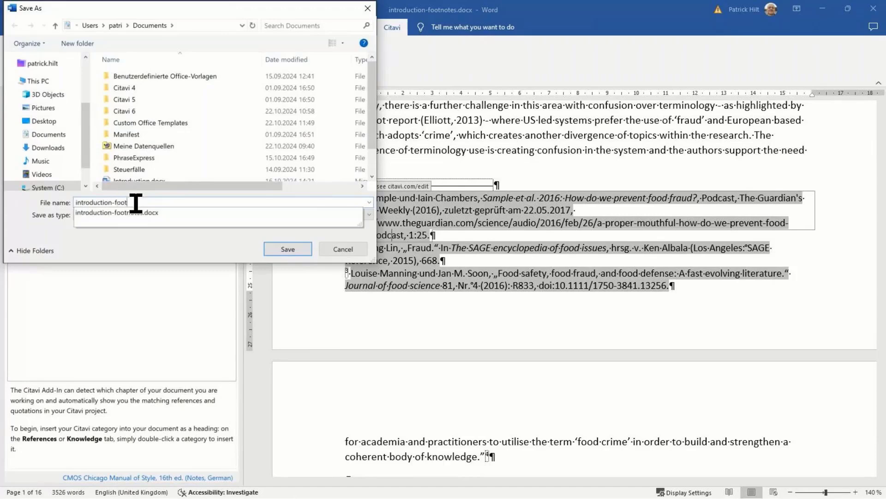
pyautogui.write('notes-pla')
pyautogui.write('ceholders')
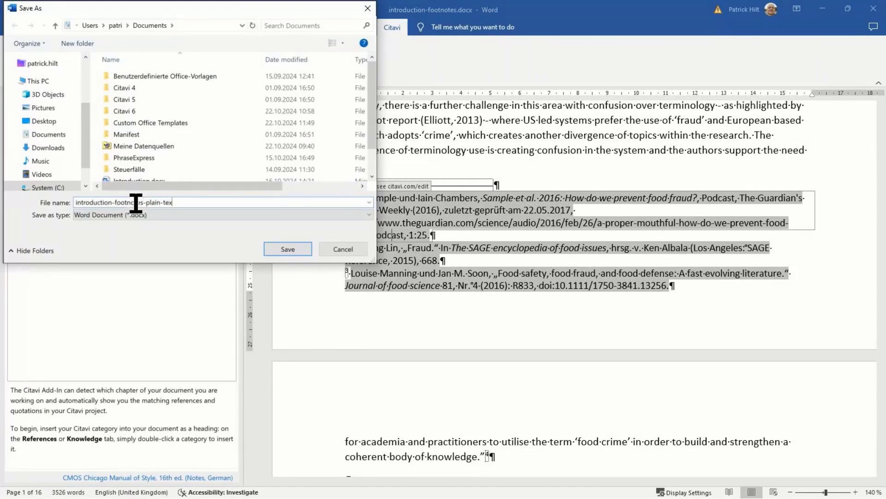
pyautogui.press('Return')
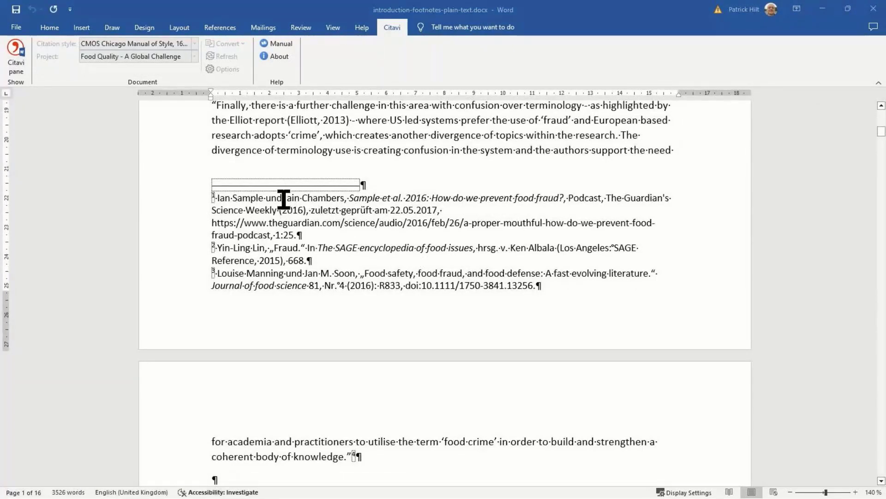
# Step: Examine the plain-text copy's footnotes, in-text citations and the Literaturverzeichnis bibliography for remaining Citavi fields
pyautogui.moveTo(297, 198); pyautogui.dragTo(360, 210)
pyautogui.click(360, 211)
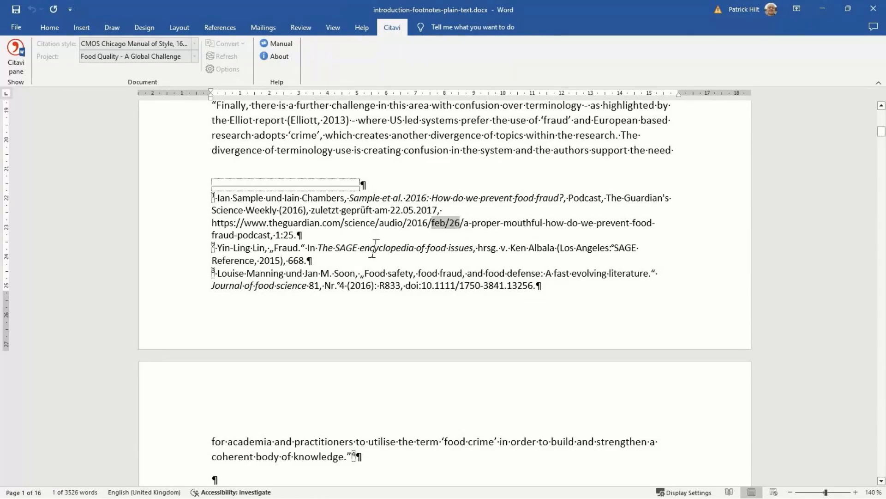
pyautogui.scroll(-3, 349, 245)
pyautogui.scroll(-14, 358, 236)
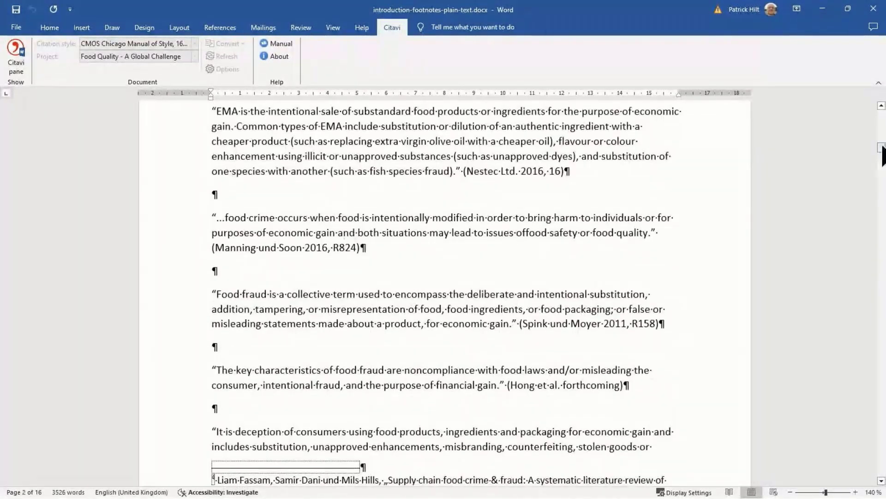
pyautogui.moveTo(881, 147); pyautogui.dragTo(882, 434)
pyautogui.scroll(-2, 300, 343)
pyautogui.scroll(-3, 313, 238)
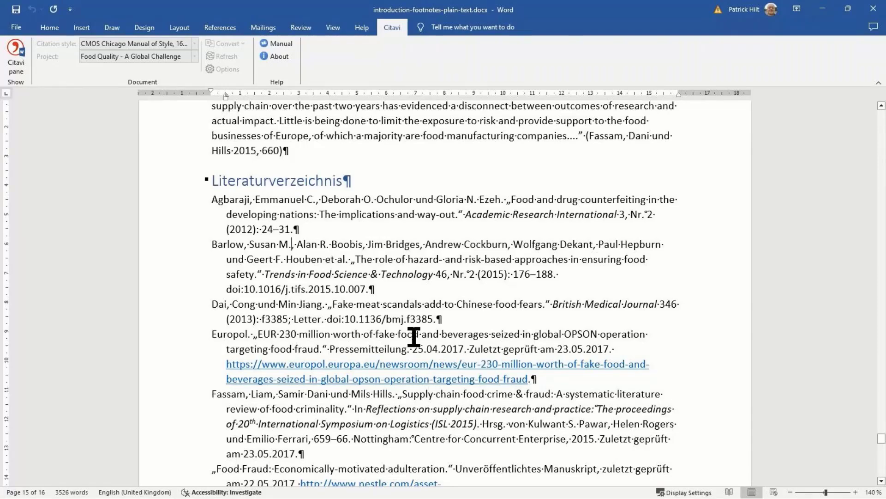
pyautogui.scroll(-2, 414, 277)
pyautogui.scroll(3, 412, 251)
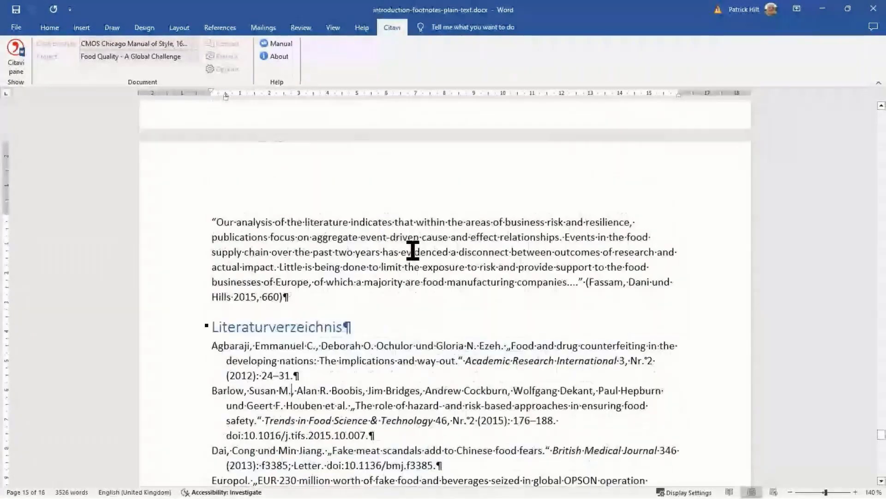
pyautogui.scroll(2, 413, 251)
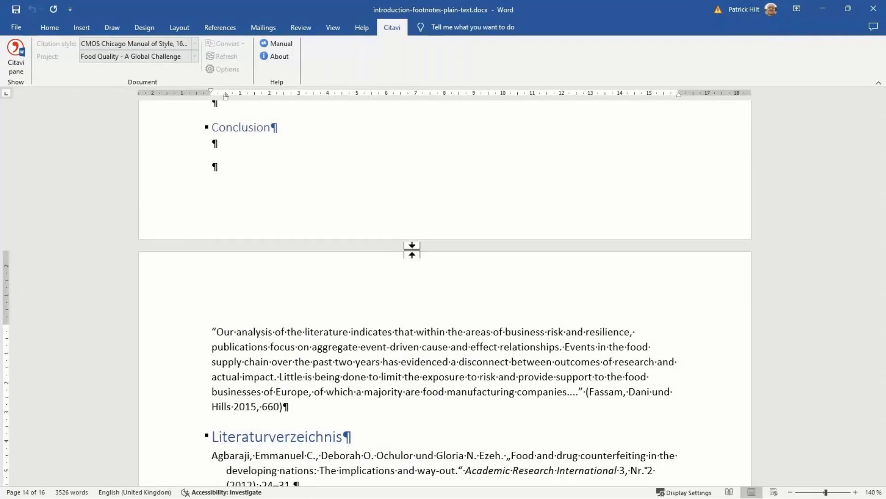
pyautogui.scroll(5, 393, 234)
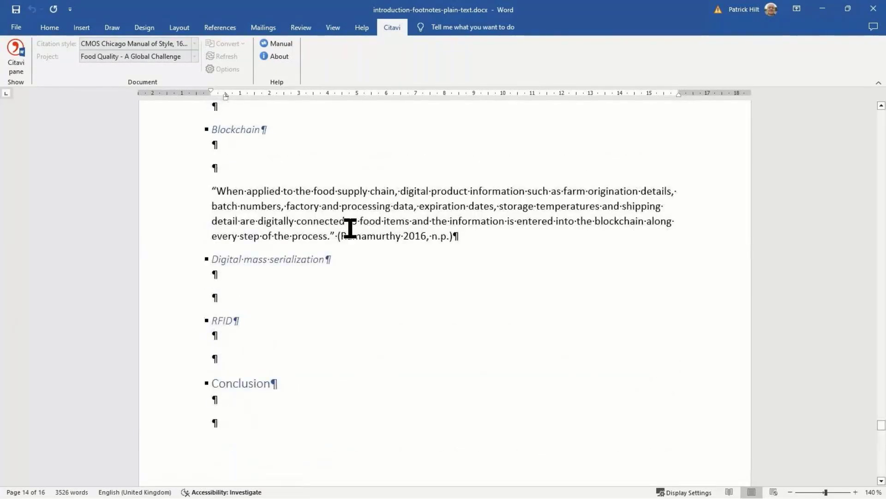
pyautogui.scroll(2, 404, 236)
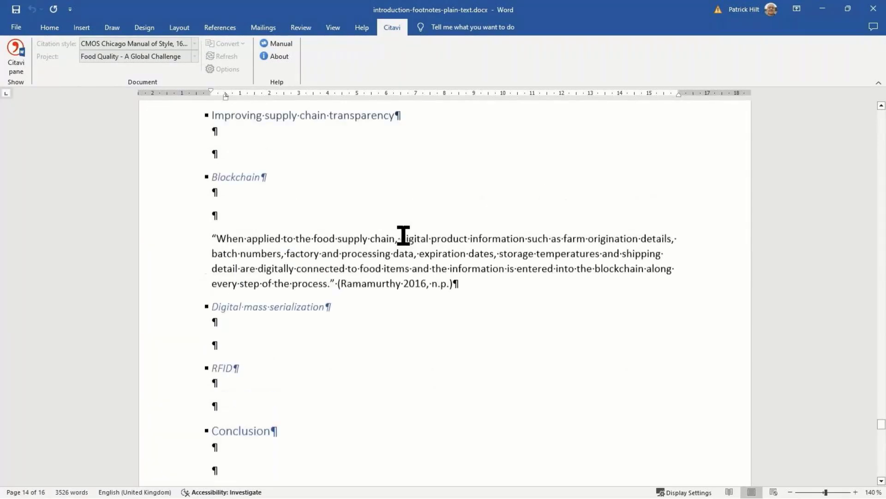
pyautogui.scroll(3, 404, 236)
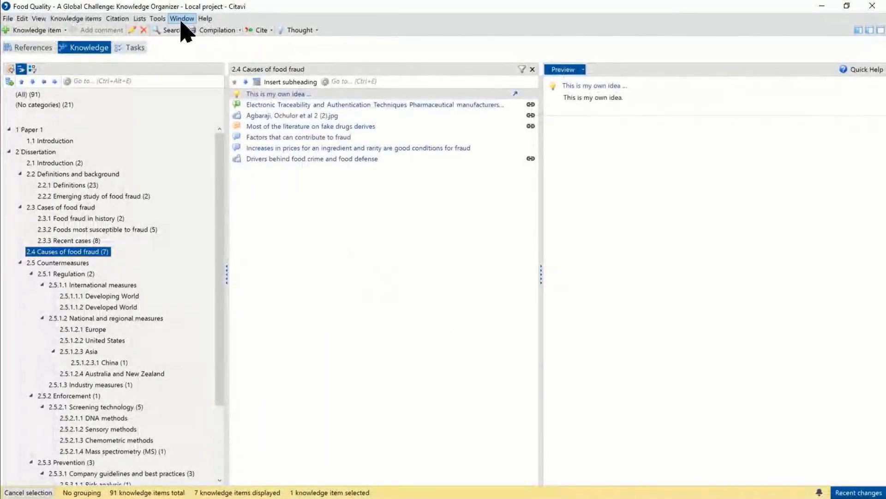
# Step: Try the Include keywords setting for online search and import in Citavi's search options, leaving the options without saving
pyautogui.click(157, 19)
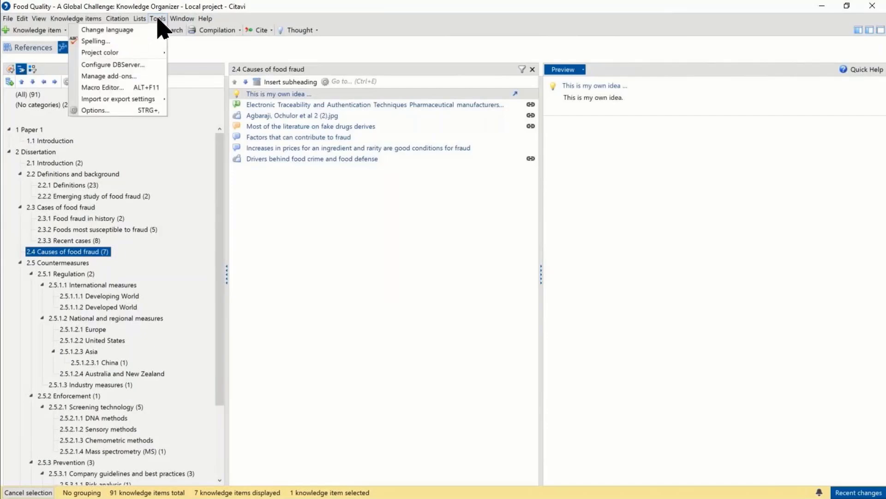
pyautogui.click(107, 109)
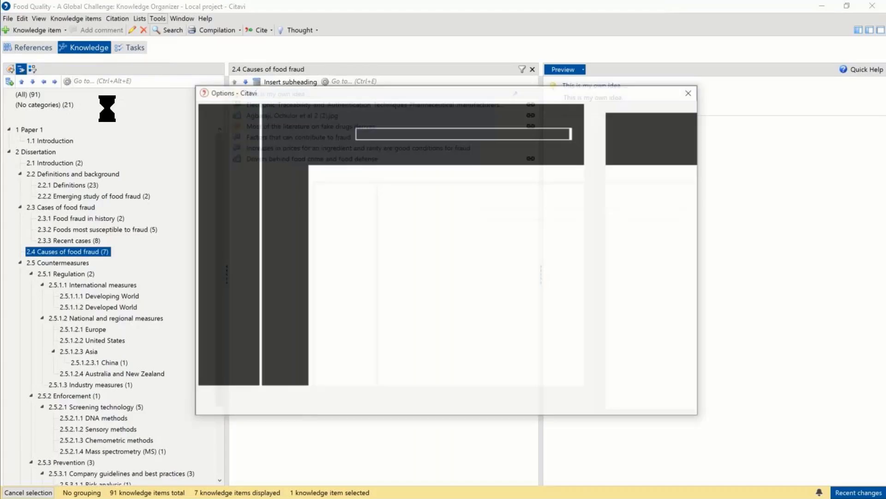
pyautogui.click(210, 147)
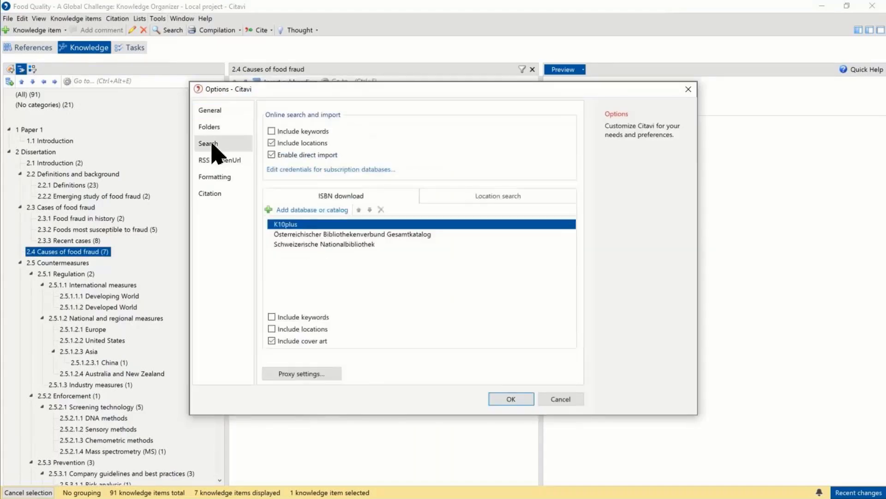
pyautogui.click(272, 133)
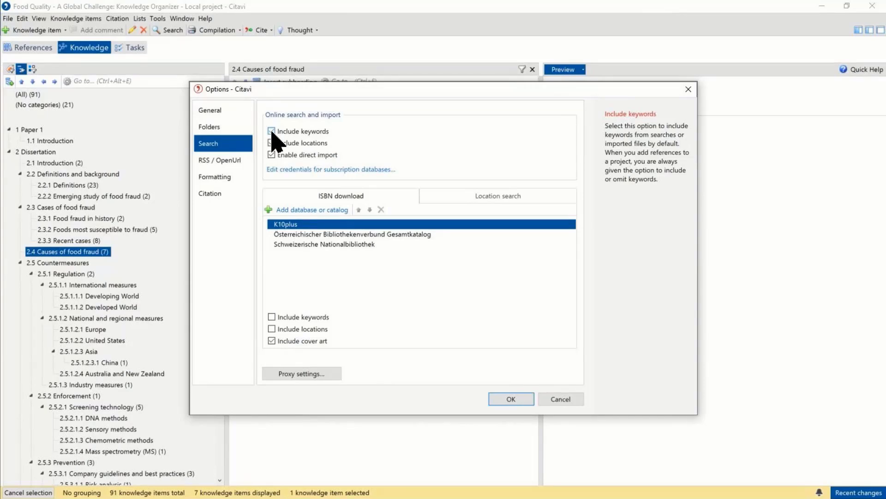
pyautogui.click(271, 132)
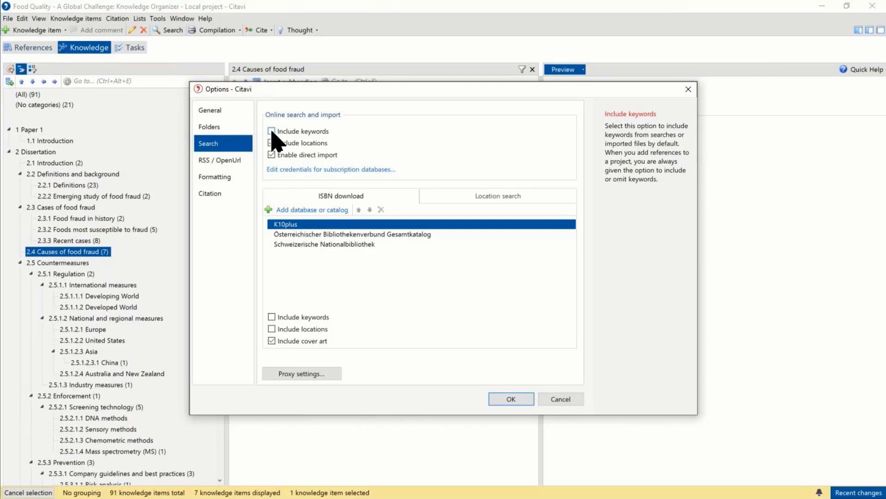
pyautogui.click(562, 400)
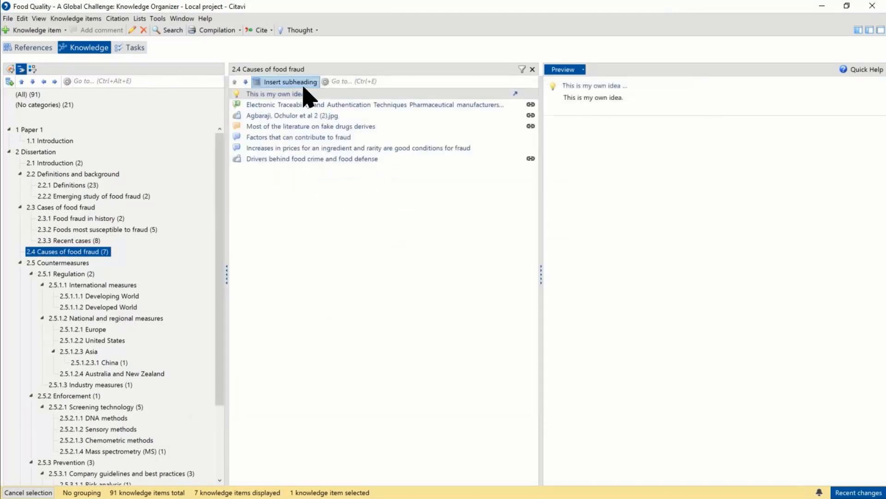
# Step: Open the keyword assignment of the Food and drug counterfeiting reference and rename the keyword Adulteration to _Adulteration
pyautogui.click(32, 47)
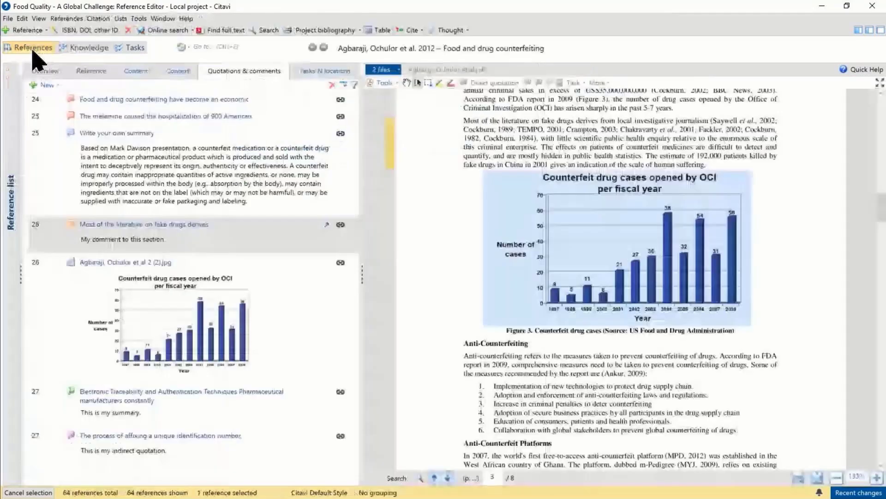
pyautogui.click(178, 70)
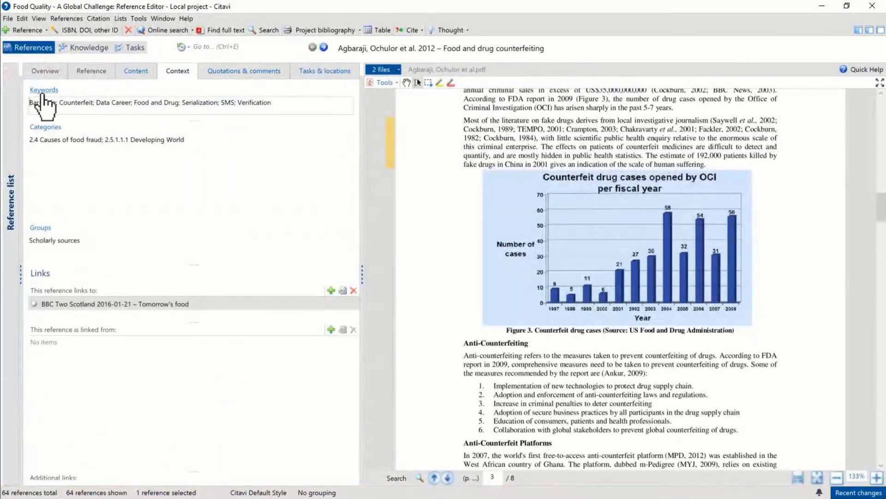
pyautogui.click(44, 89)
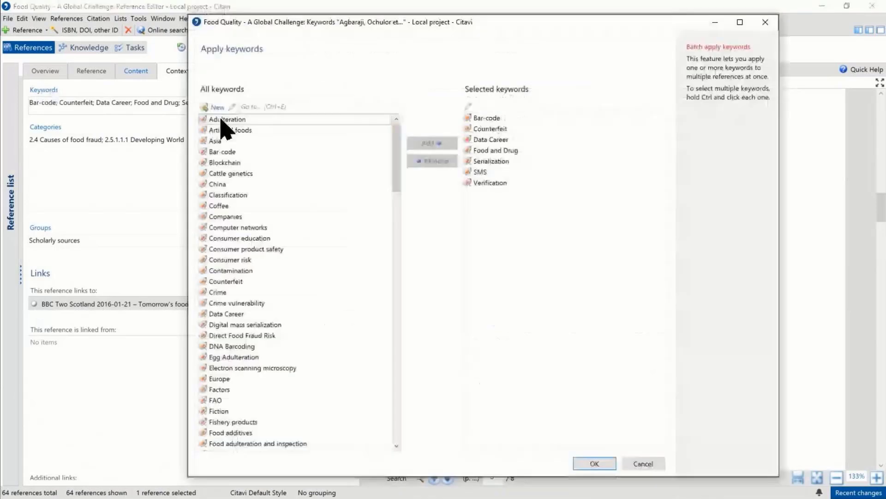
pyautogui.click(233, 120)
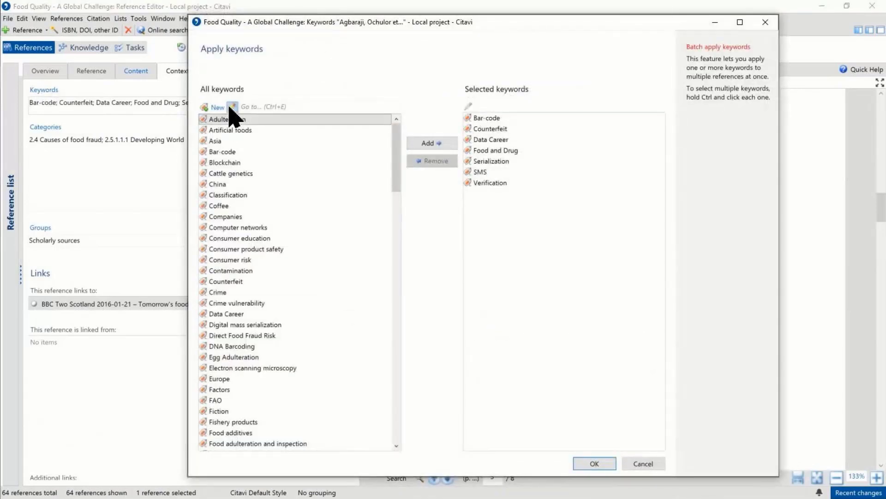
pyautogui.click(231, 107)
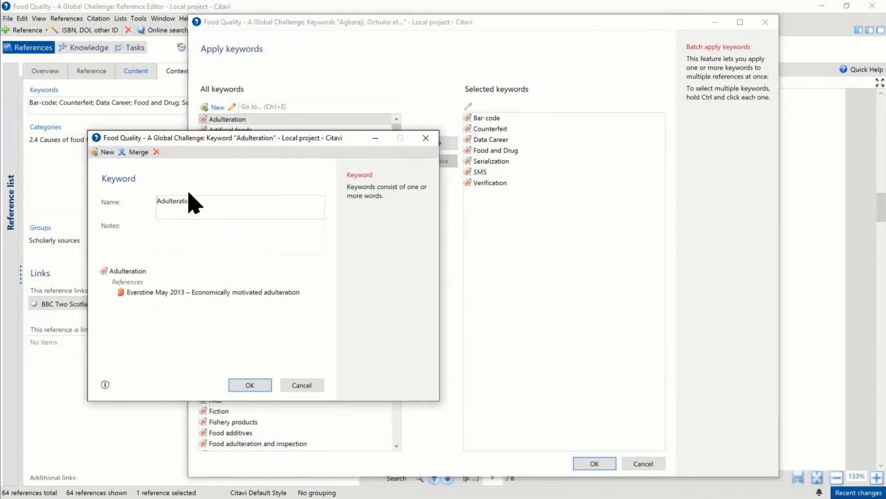
pyautogui.click(157, 201)
pyautogui.write('_')
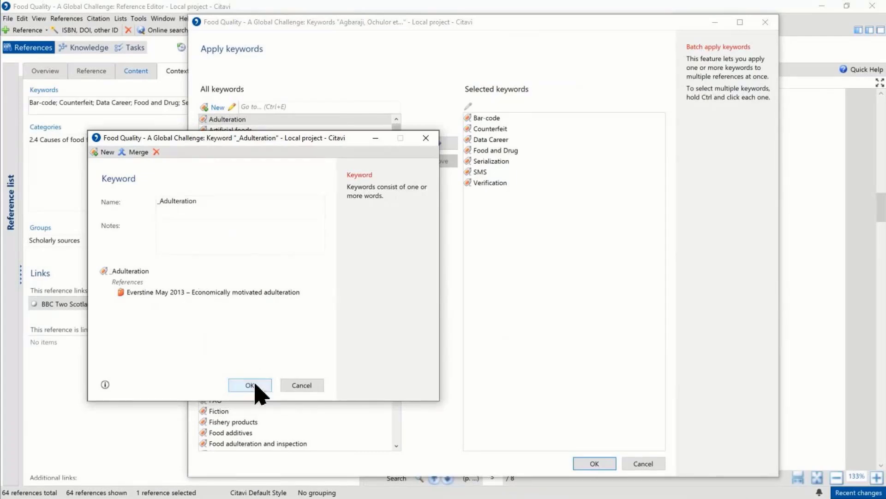
pyautogui.click(250, 385)
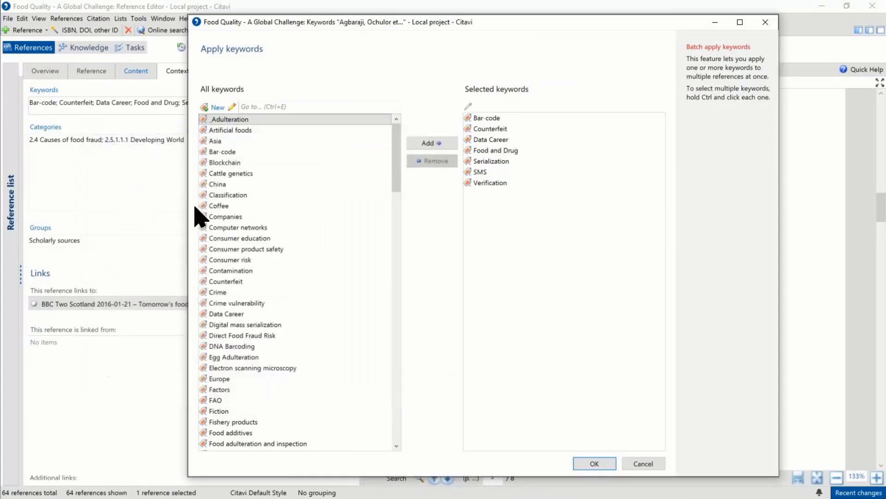
# Step: Rename the keyword Asia to _Asia
pyautogui.click(215, 141)
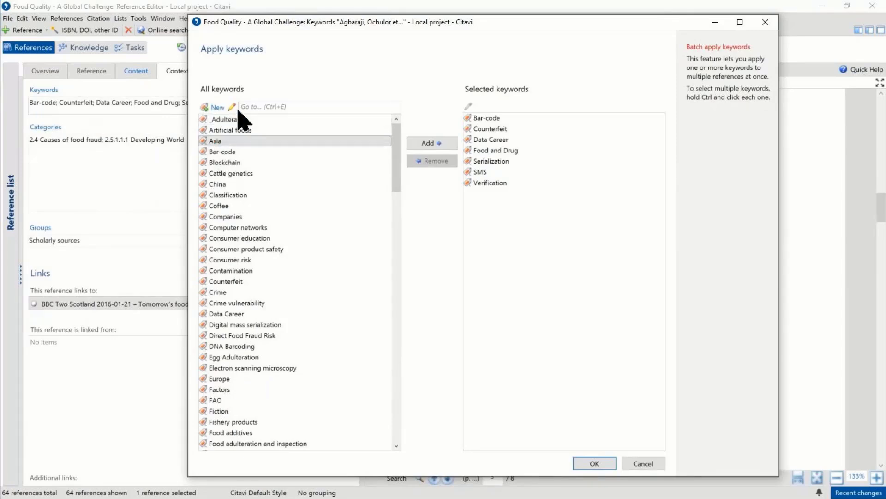
pyautogui.click(232, 107)
pyautogui.click(158, 200)
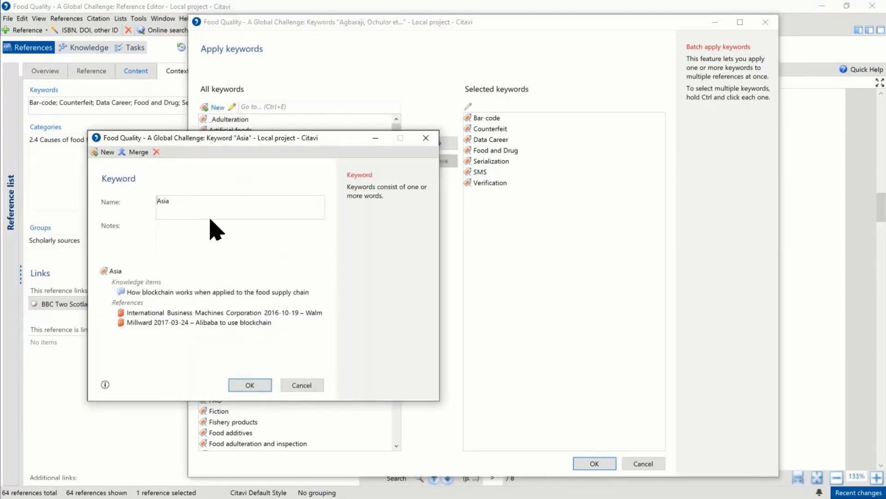
pyautogui.write('_')
pyautogui.click(257, 386)
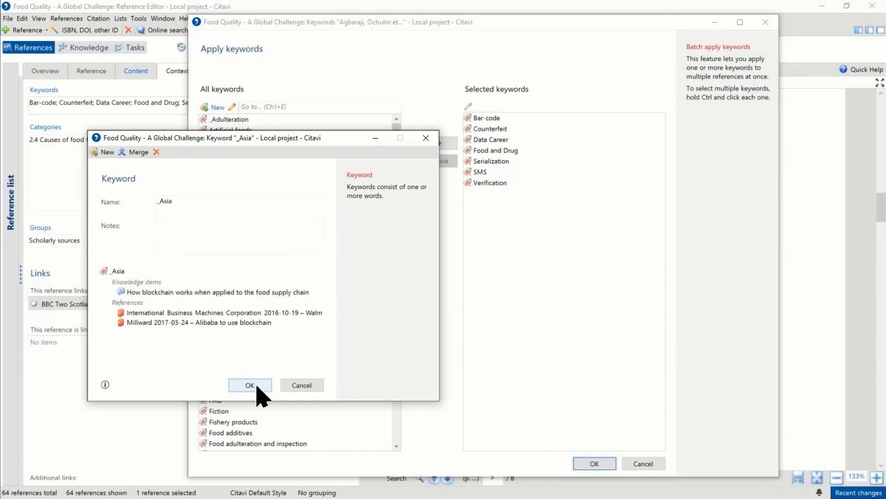